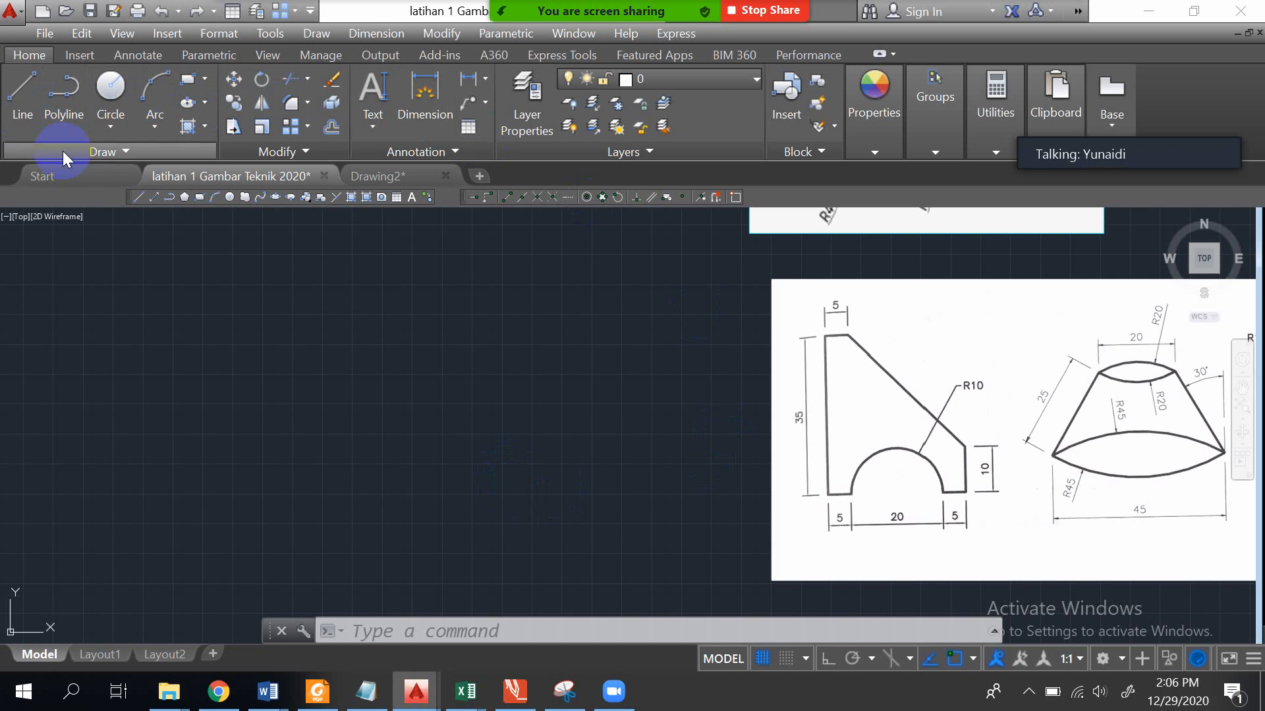
- With Ortho on, draw the profile's top edge 5 units toward the left and its left side 35 units downward
click(26, 116)
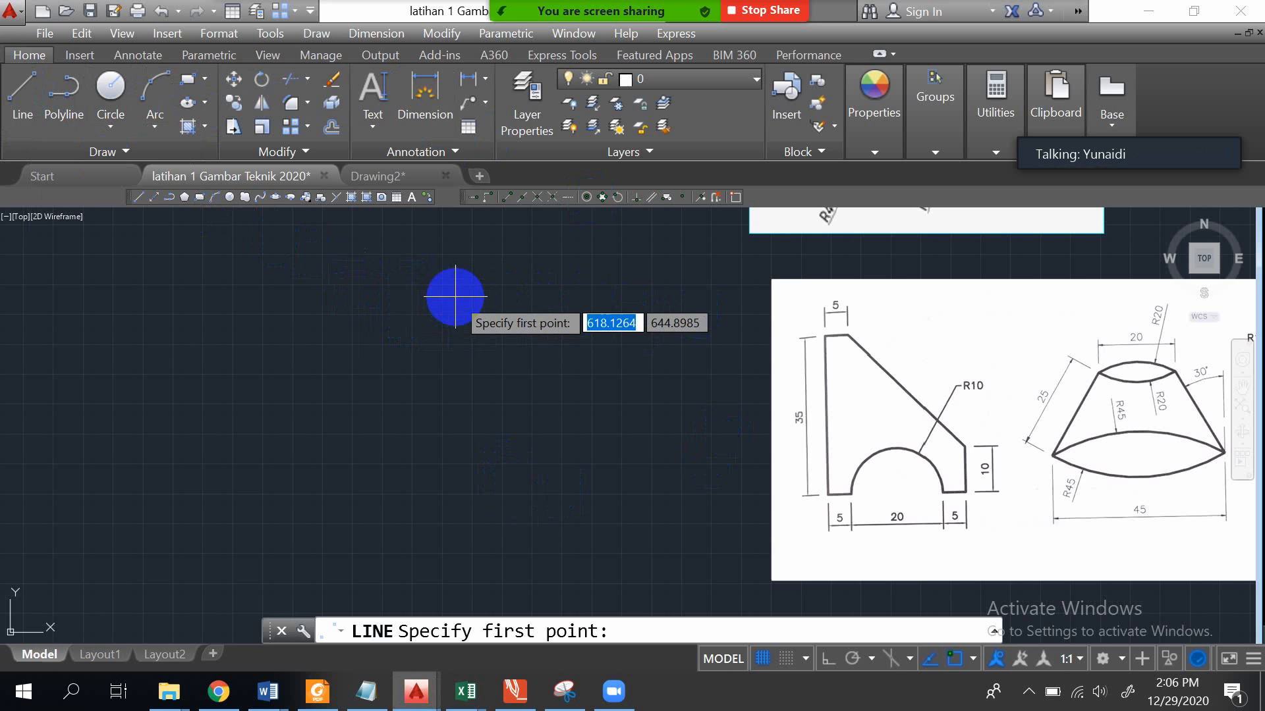
click(455, 296)
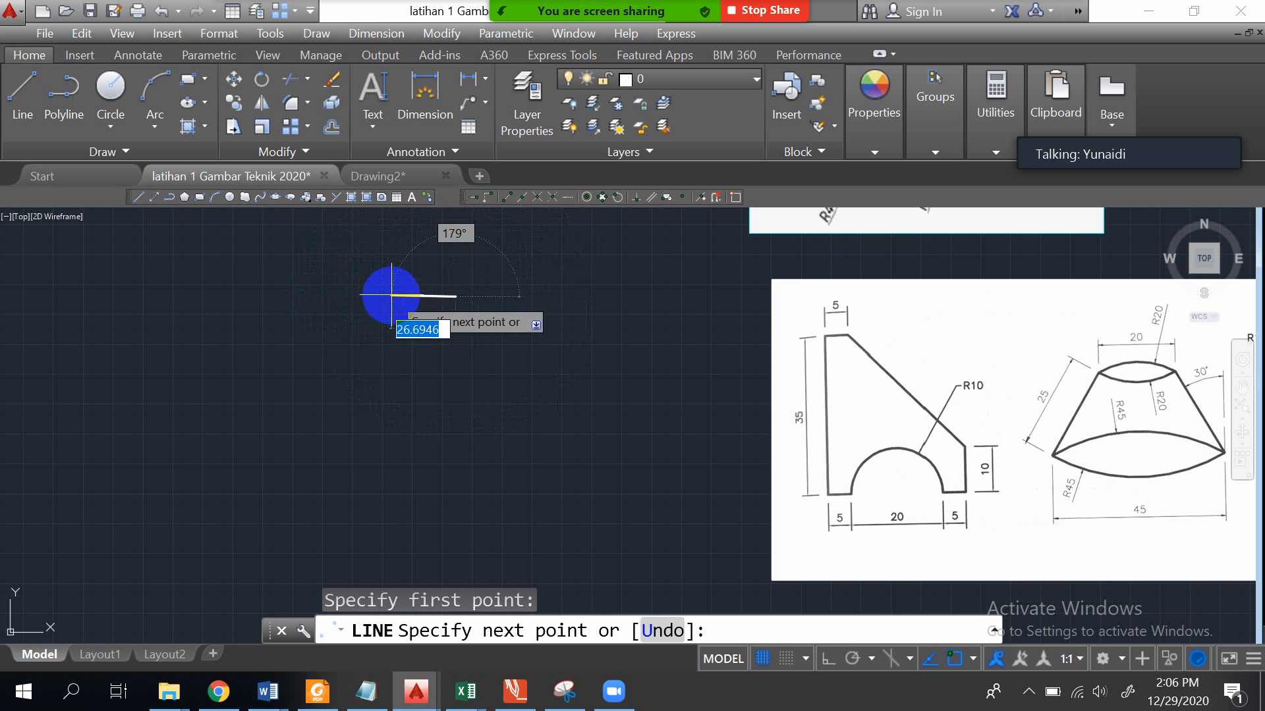
key(F8)
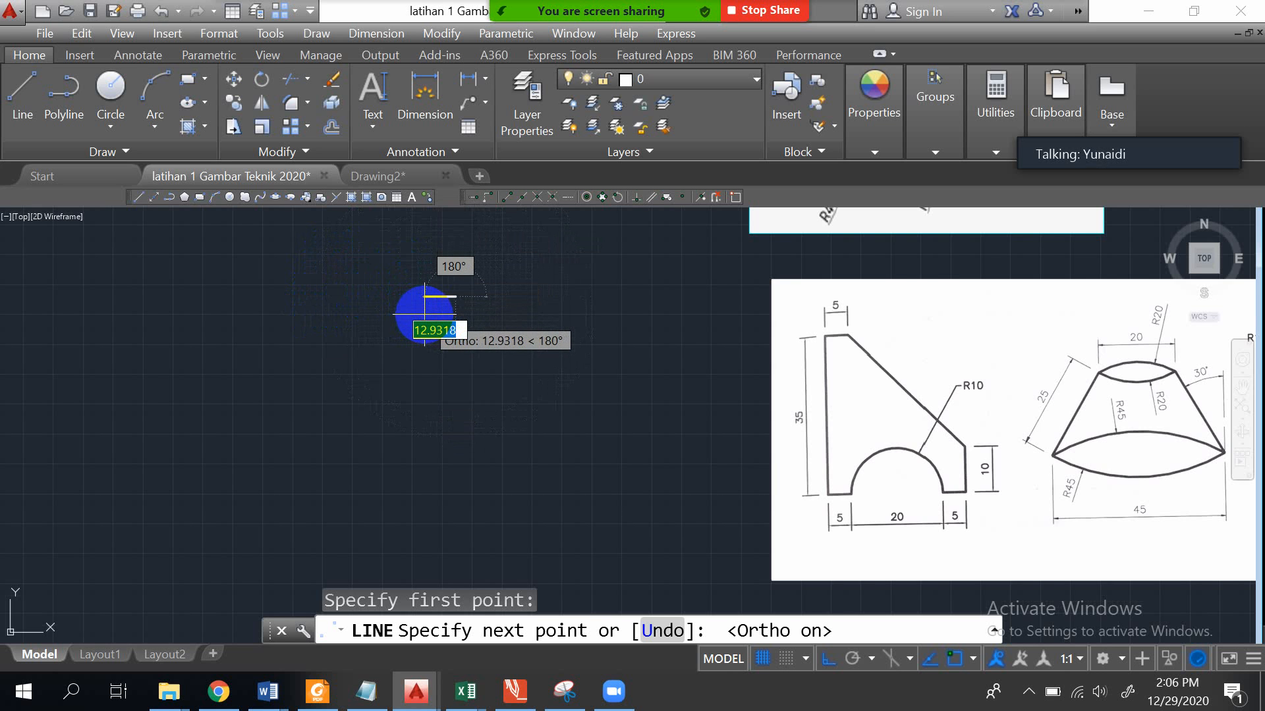
text(5)
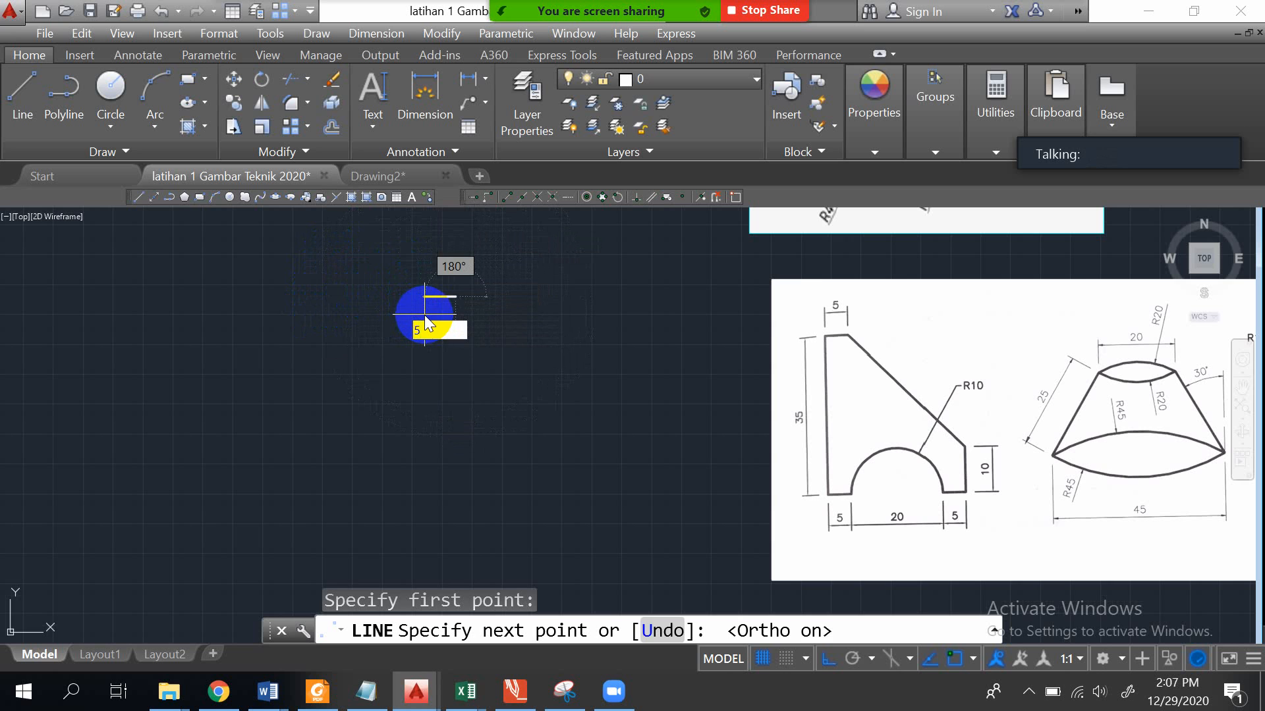
key(Return)
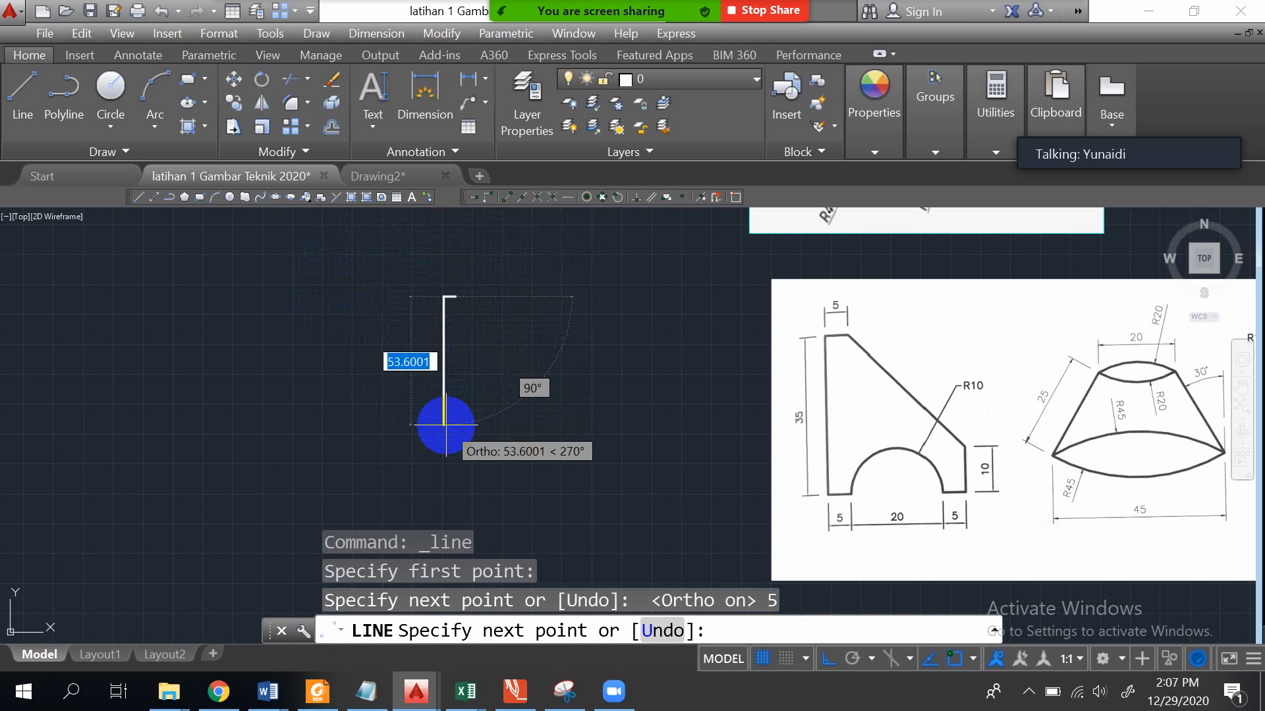
text(35)
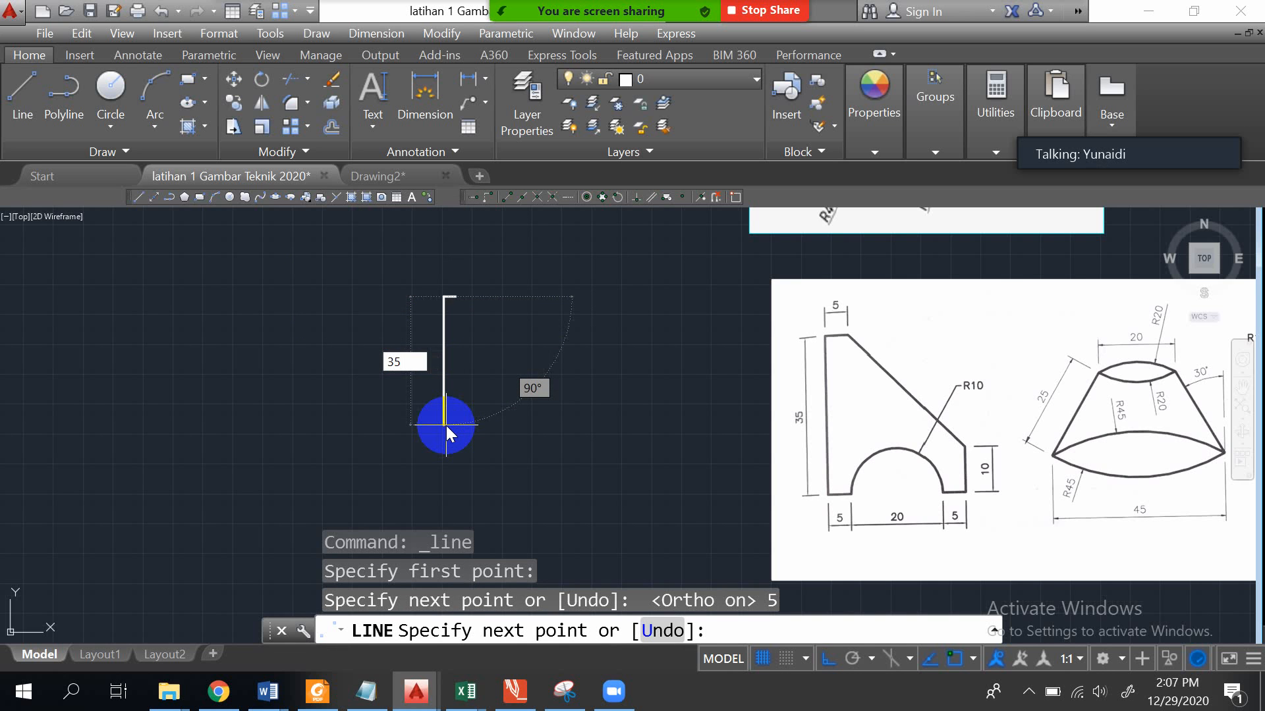
key(Return)
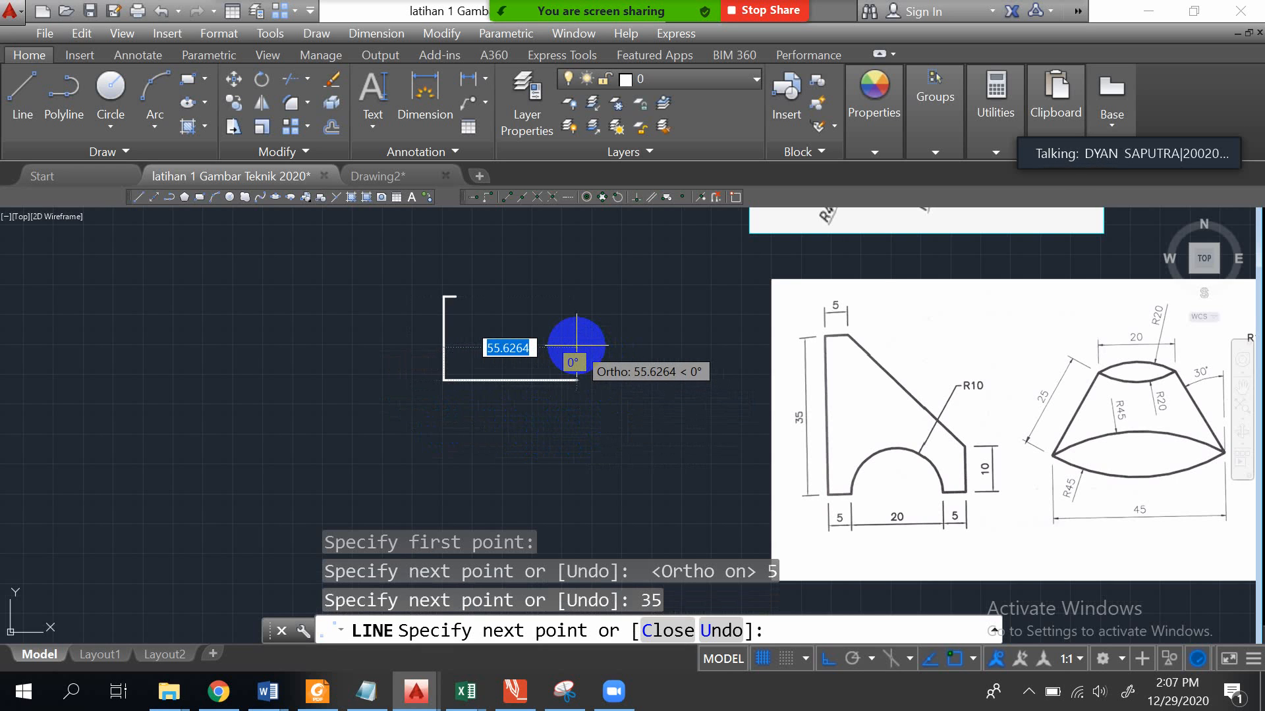
- Continue the outline with a 30-unit bottom edge and a 10-unit right side, then close it with a diagonal to the starting point
text(30)
key(Return)
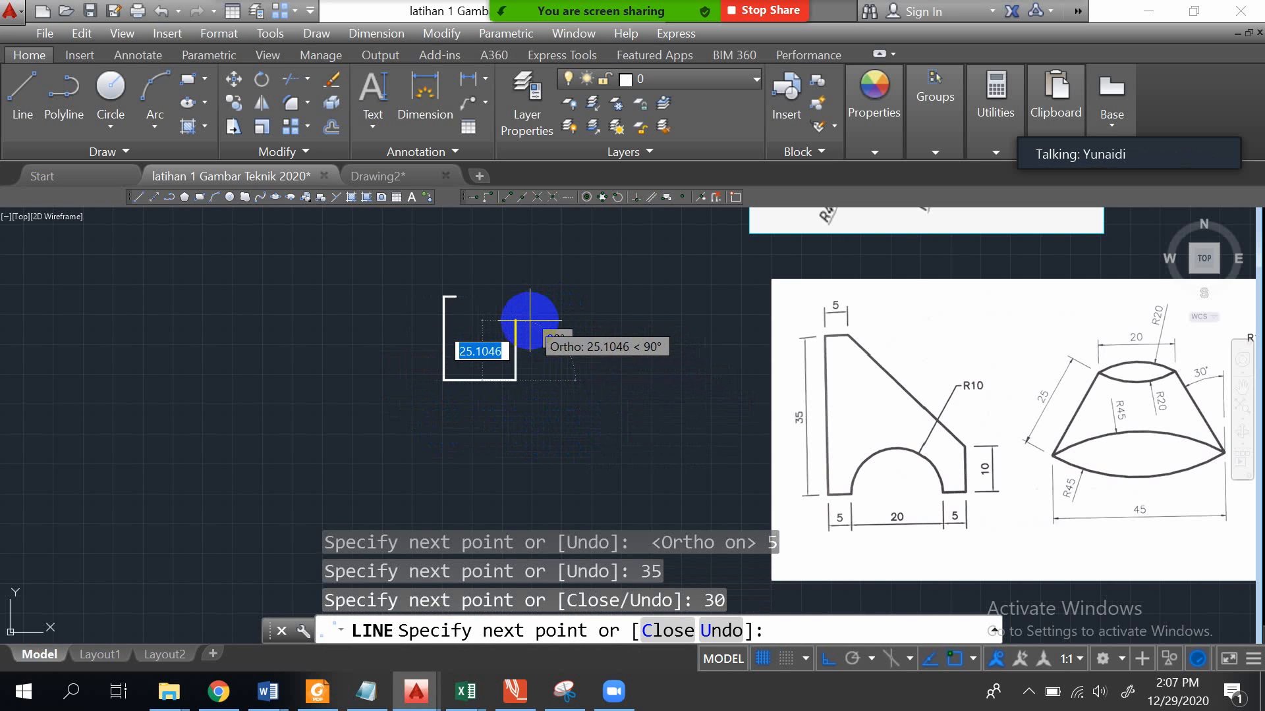
text(10)
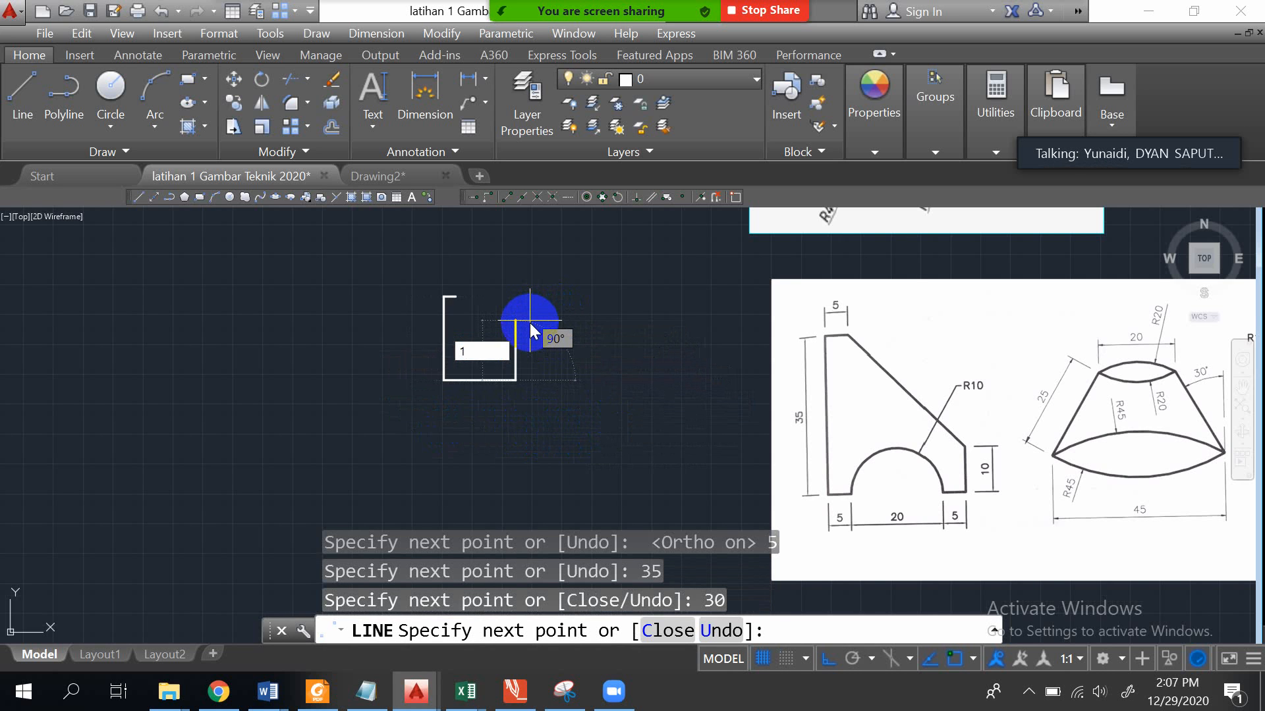
key(Return)
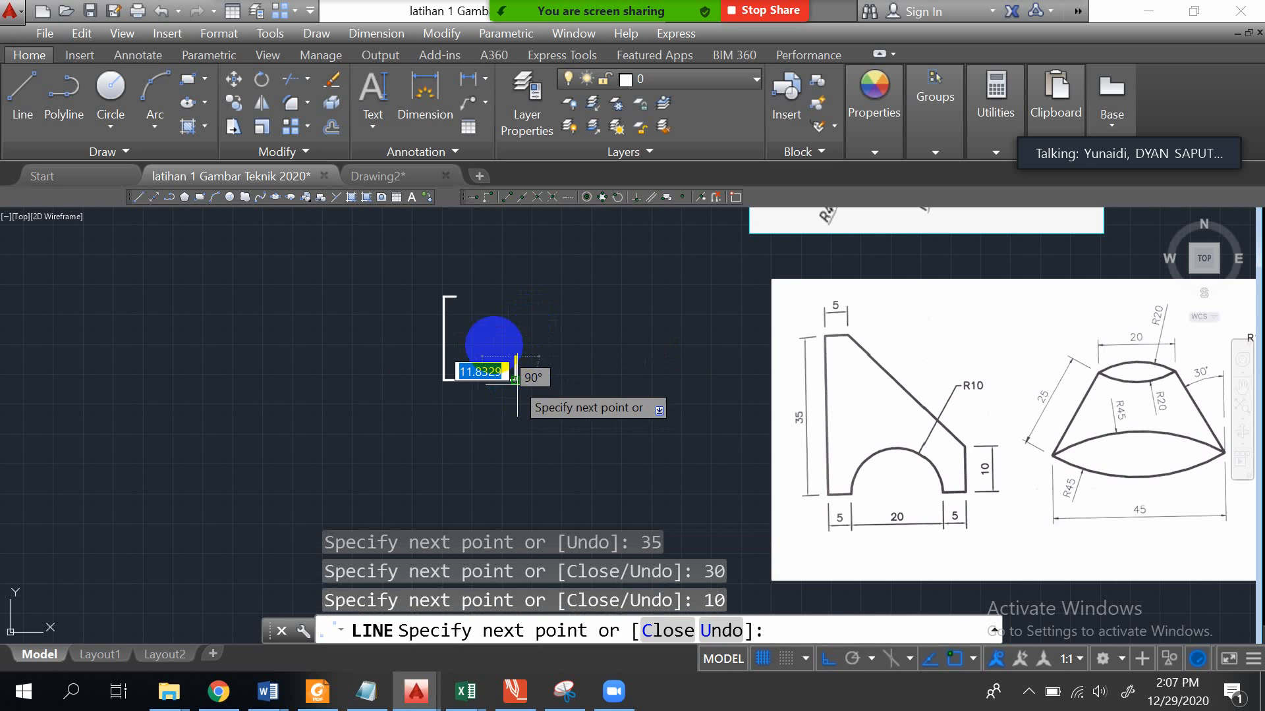
click(460, 298)
key(Escape)
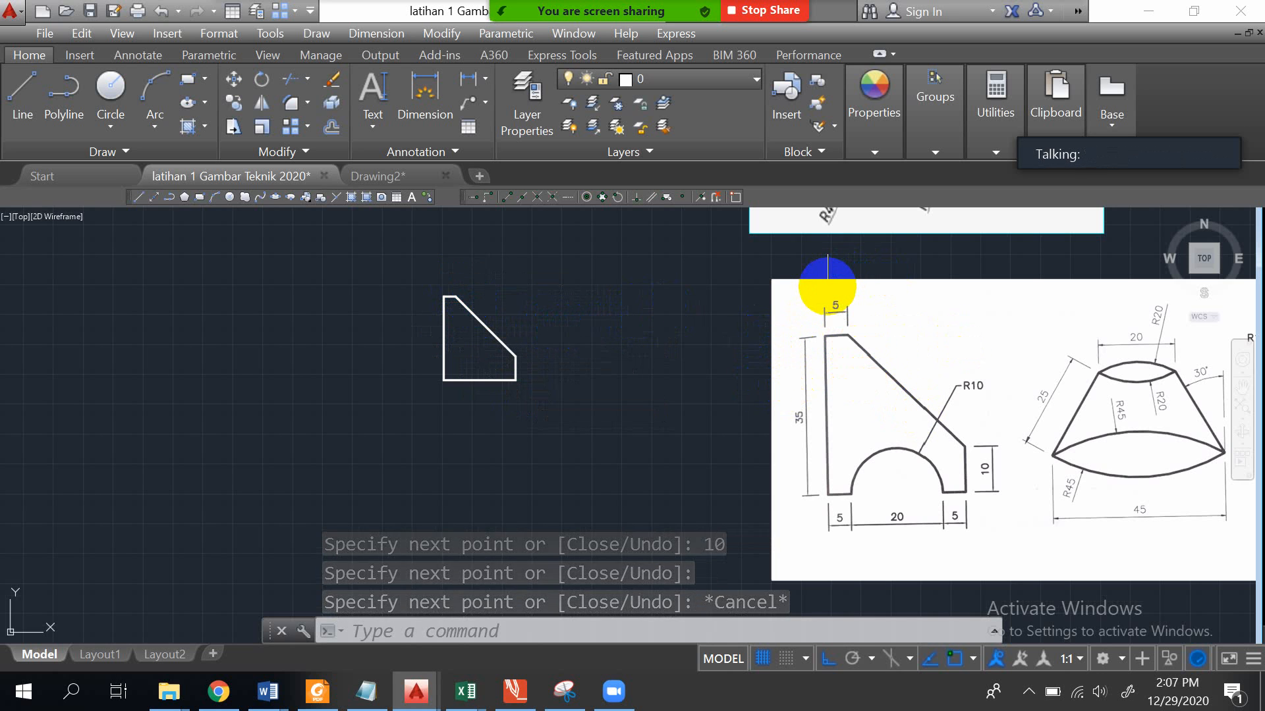
- Scale the reference image by a factor of 0.5 from its upper-left corner
text(SC)
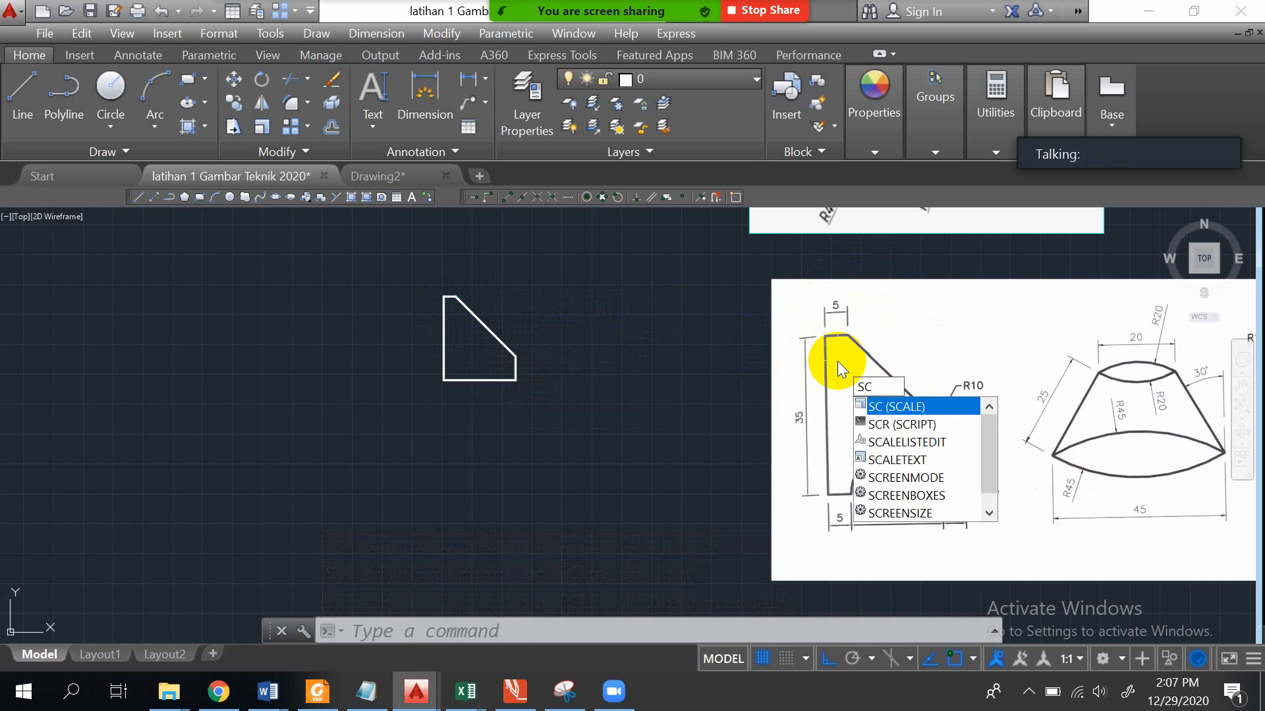
key(Return)
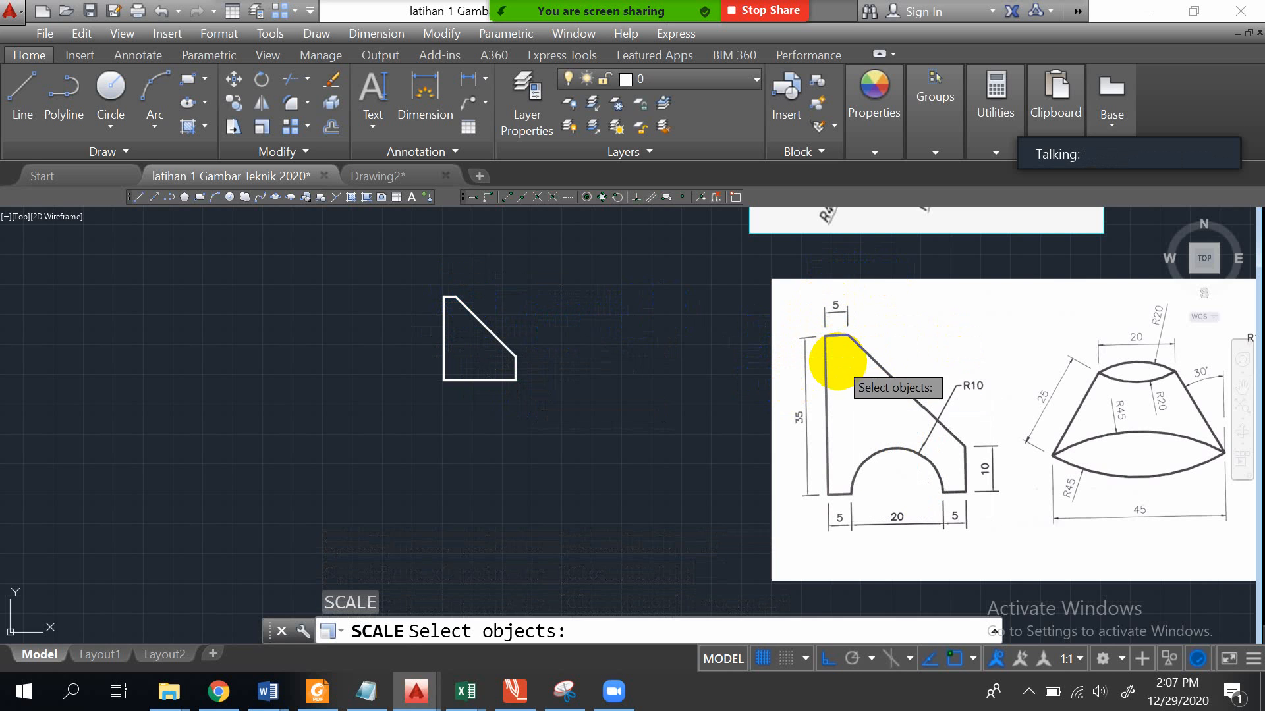
click(855, 380)
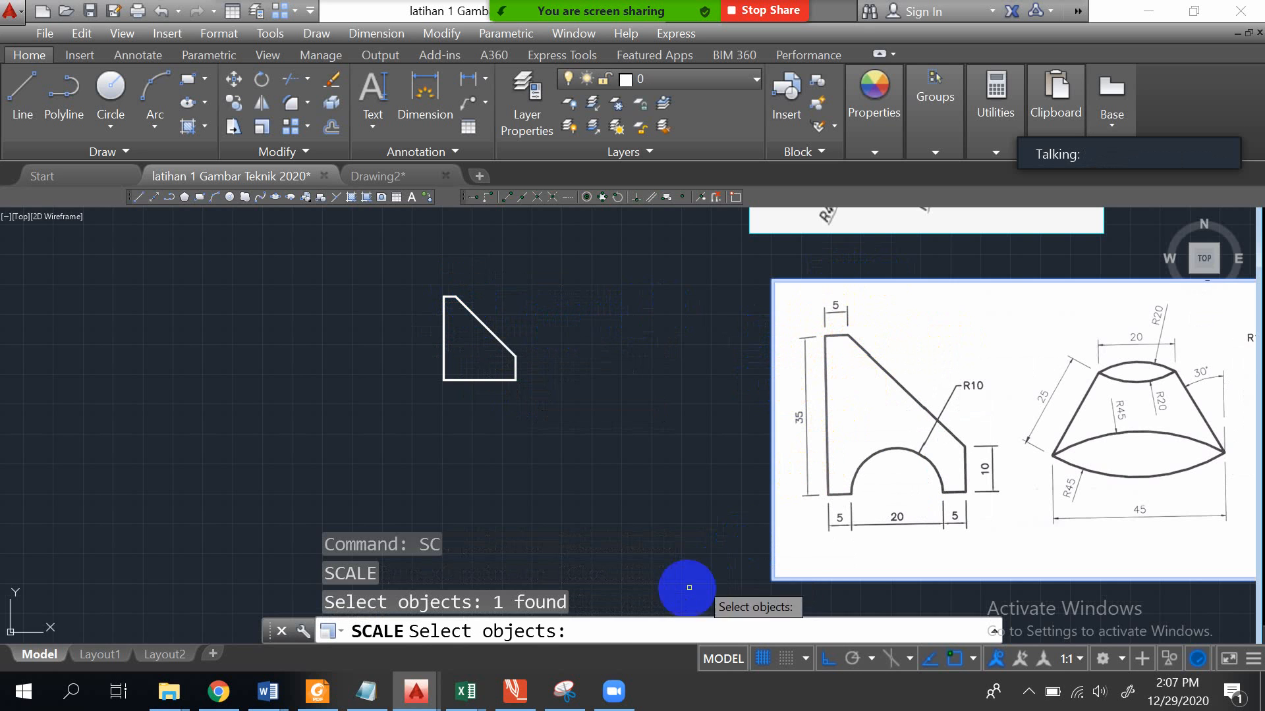
click(586, 634)
text(0)
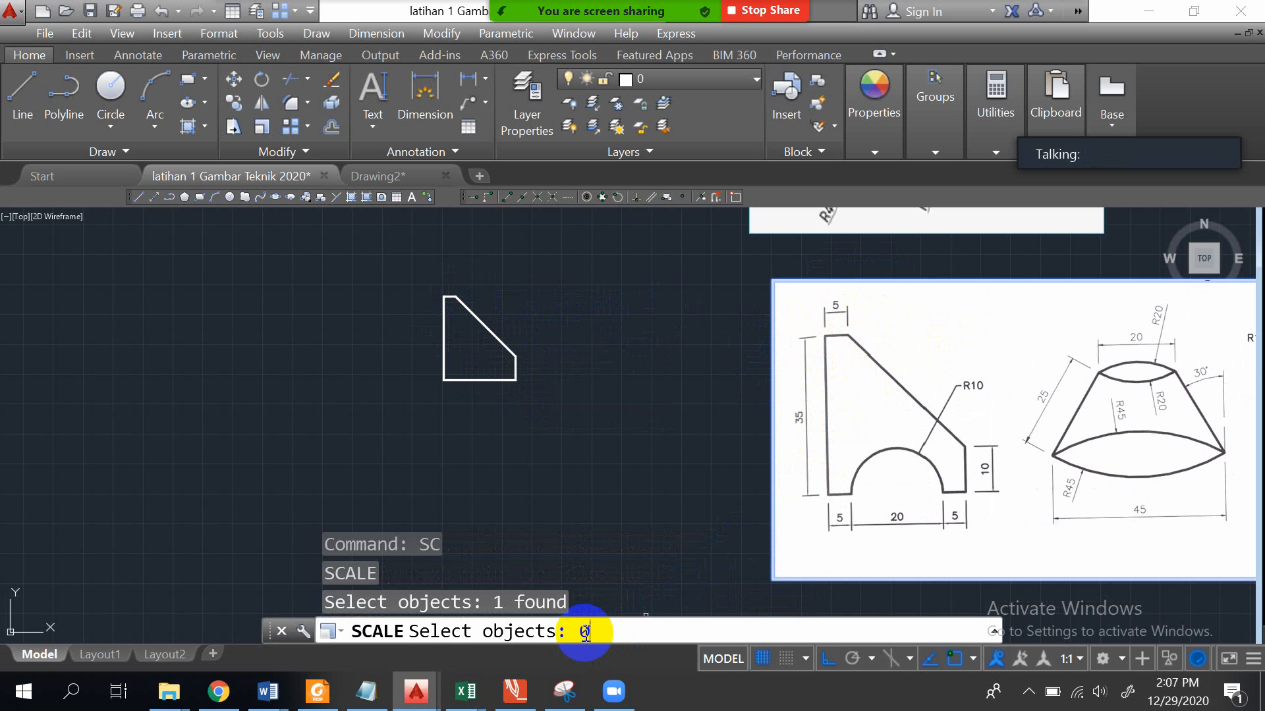
text(.5)
key(Return)
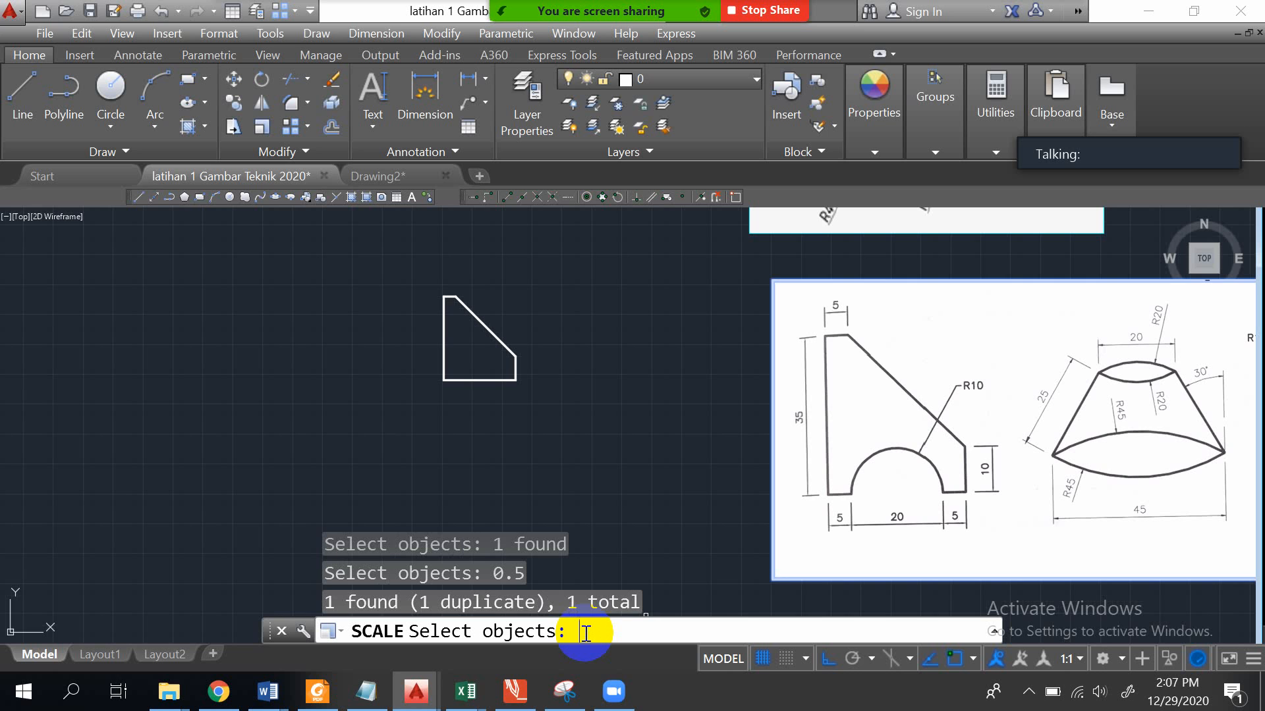
click(808, 276)
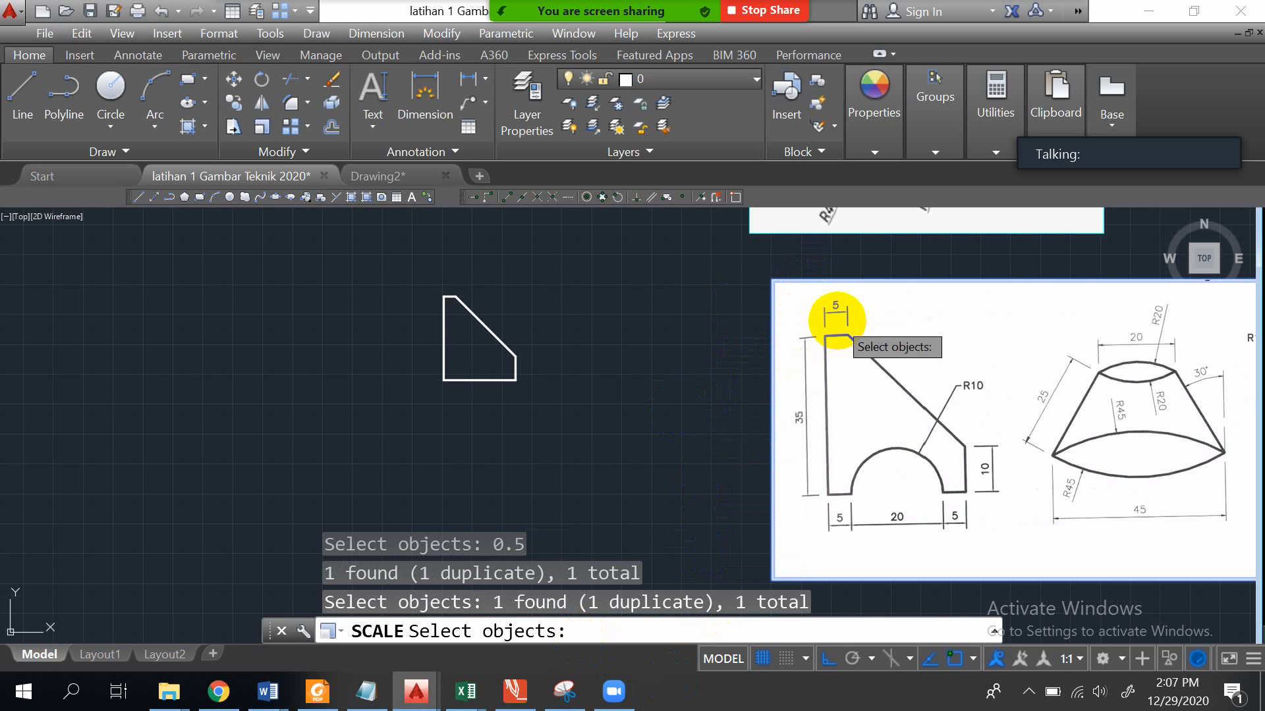
key(Return)
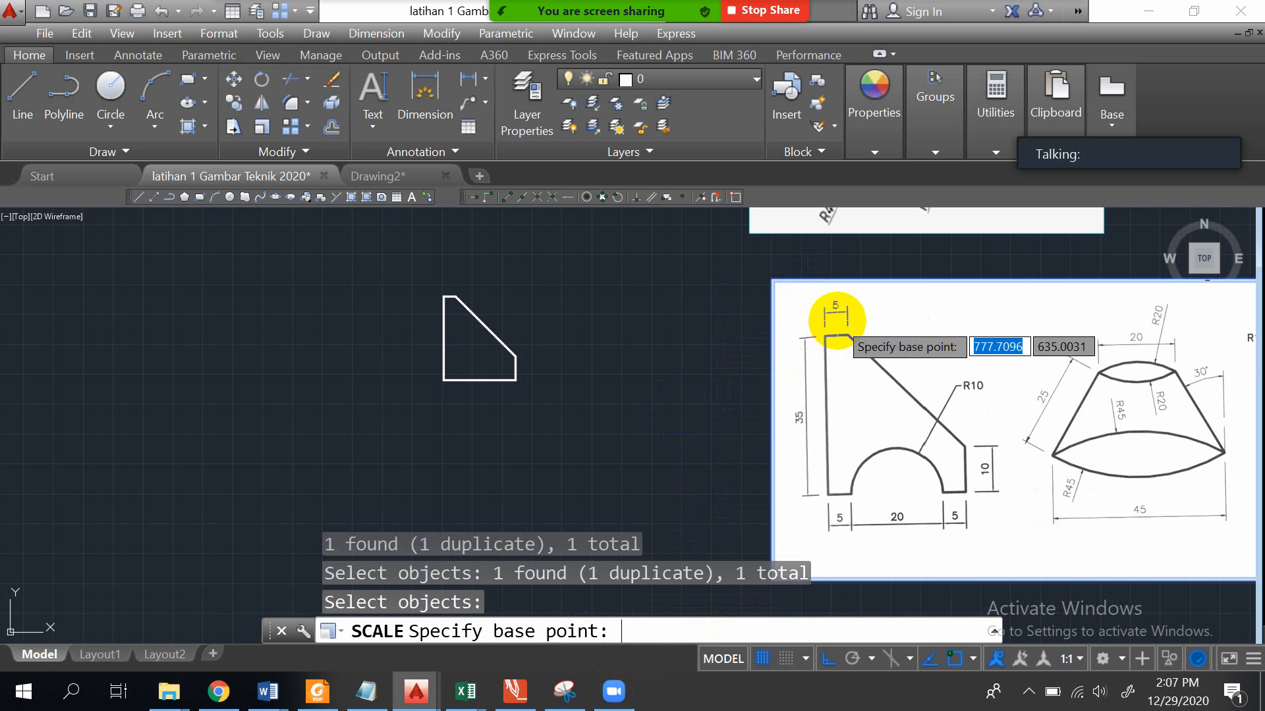
click(772, 280)
text(0.5)
key(Return)
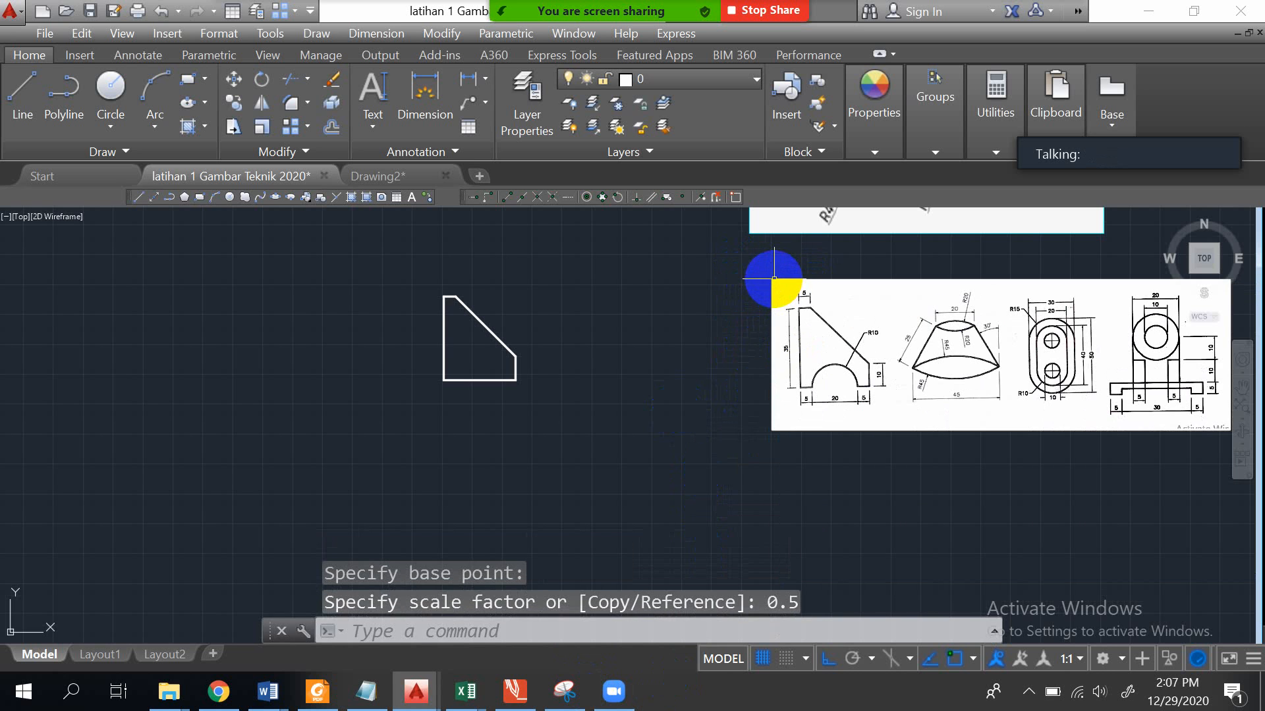
- Move the whole outline horizontally to the right, closer to the reference image
scroll(746, 368, up, 2)
scroll(746, 369, up, 1)
scroll(745, 369, down, 1)
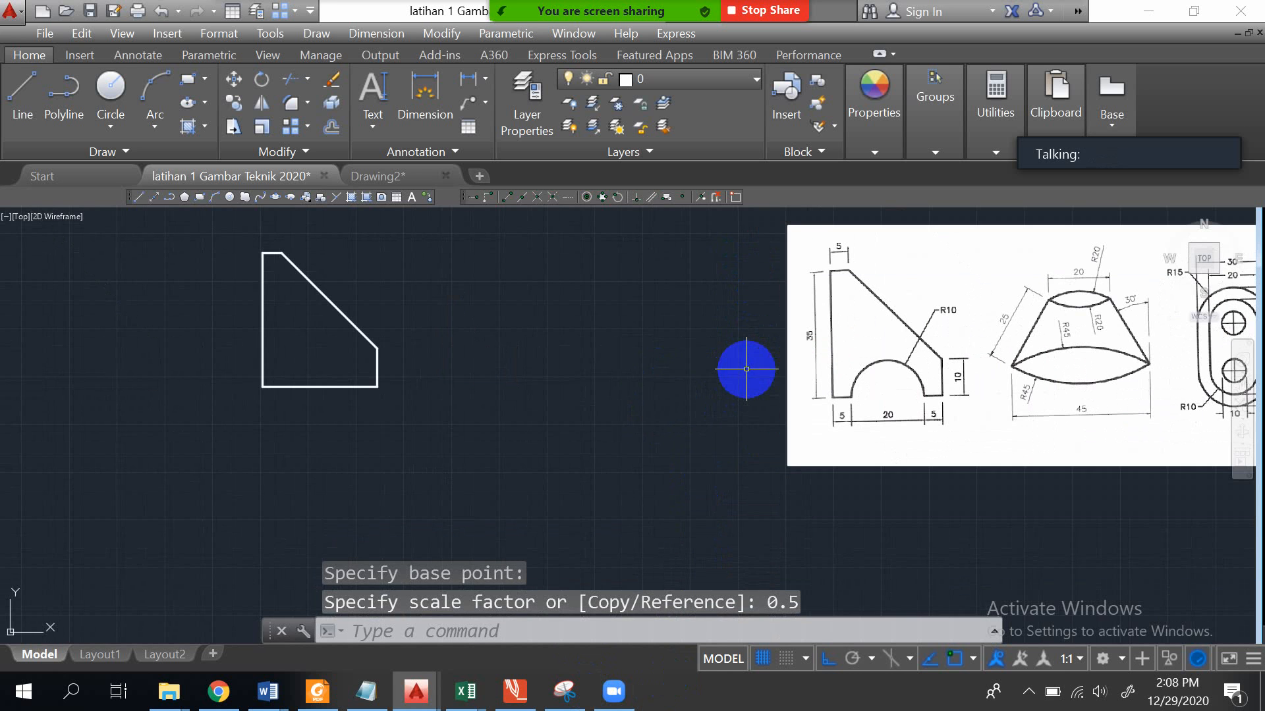
text(M)
key(Return)
click(421, 437)
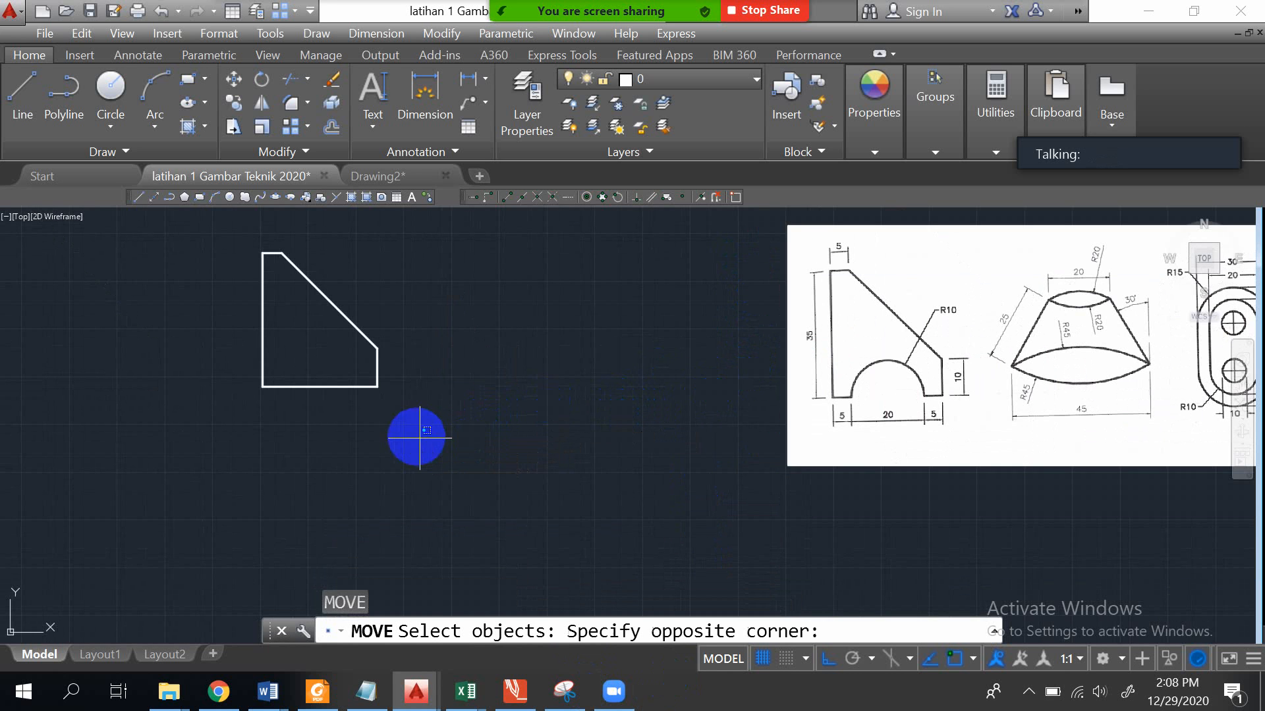
click(236, 235)
key(Return)
click(235, 253)
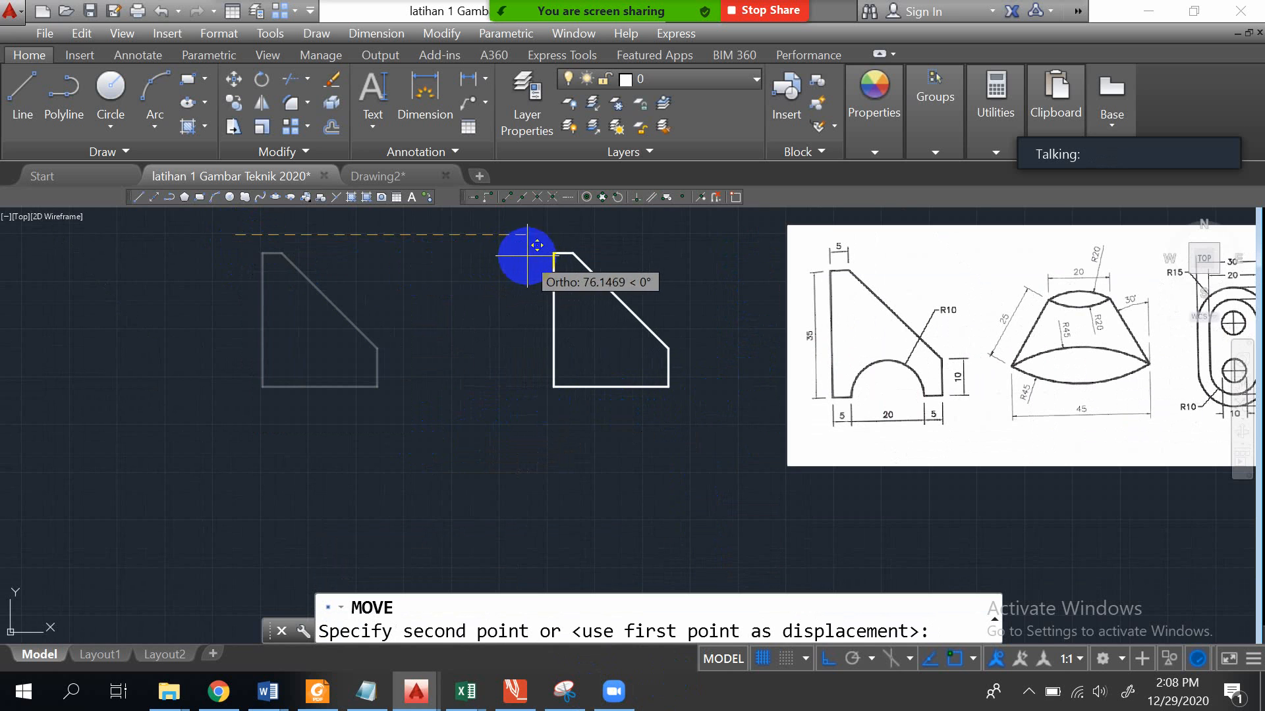
click(546, 253)
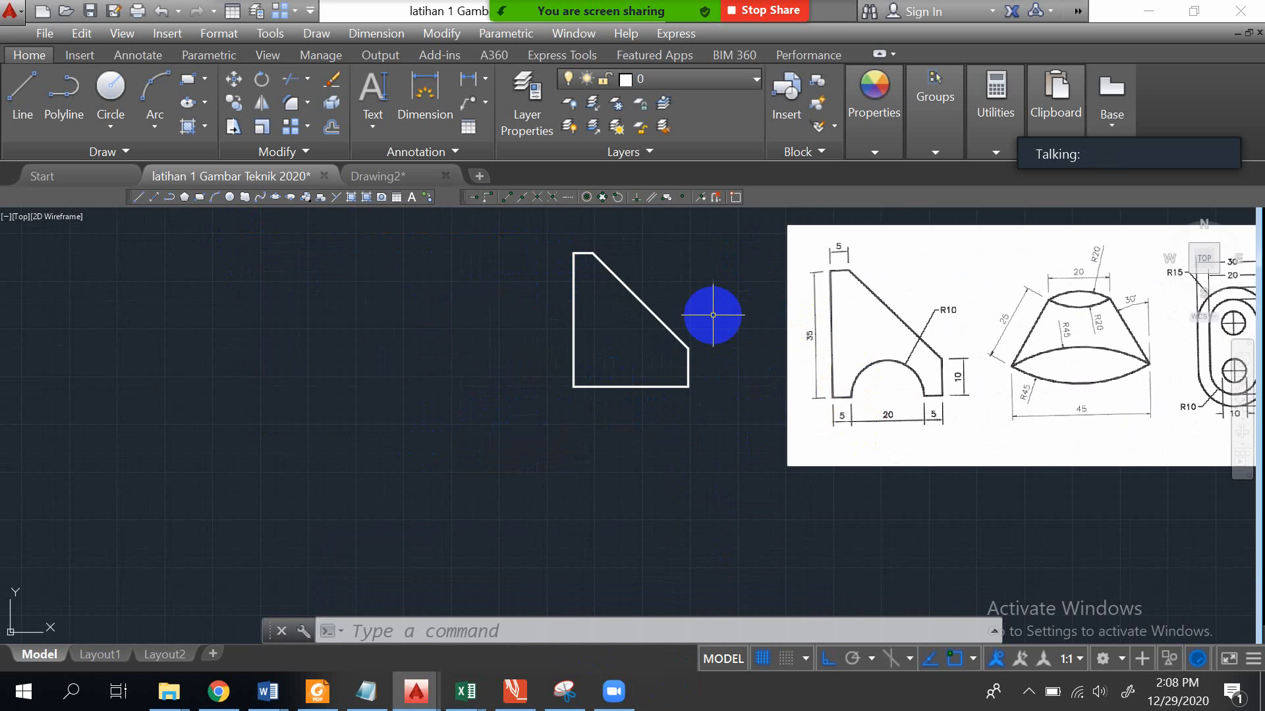
- Draw a circle of diameter 20 centred on the midpoint of the outline's bottom edge
scroll(731, 294, up, 1)
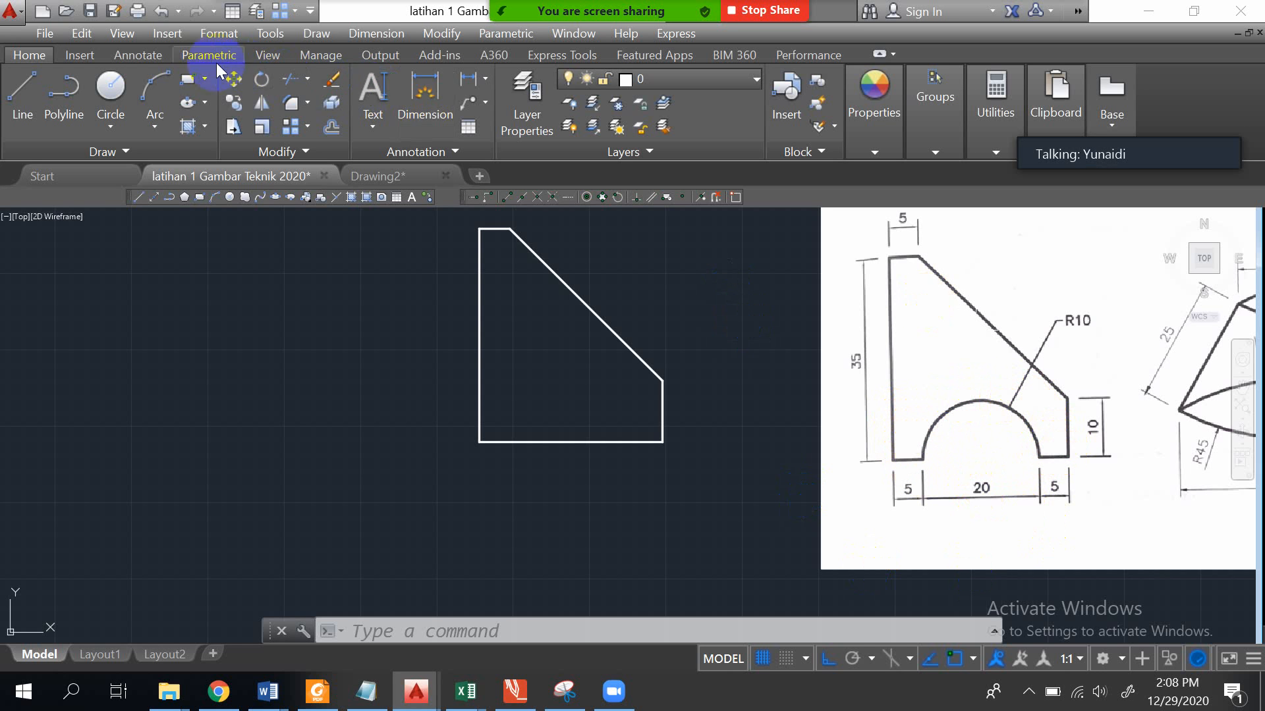
click(109, 127)
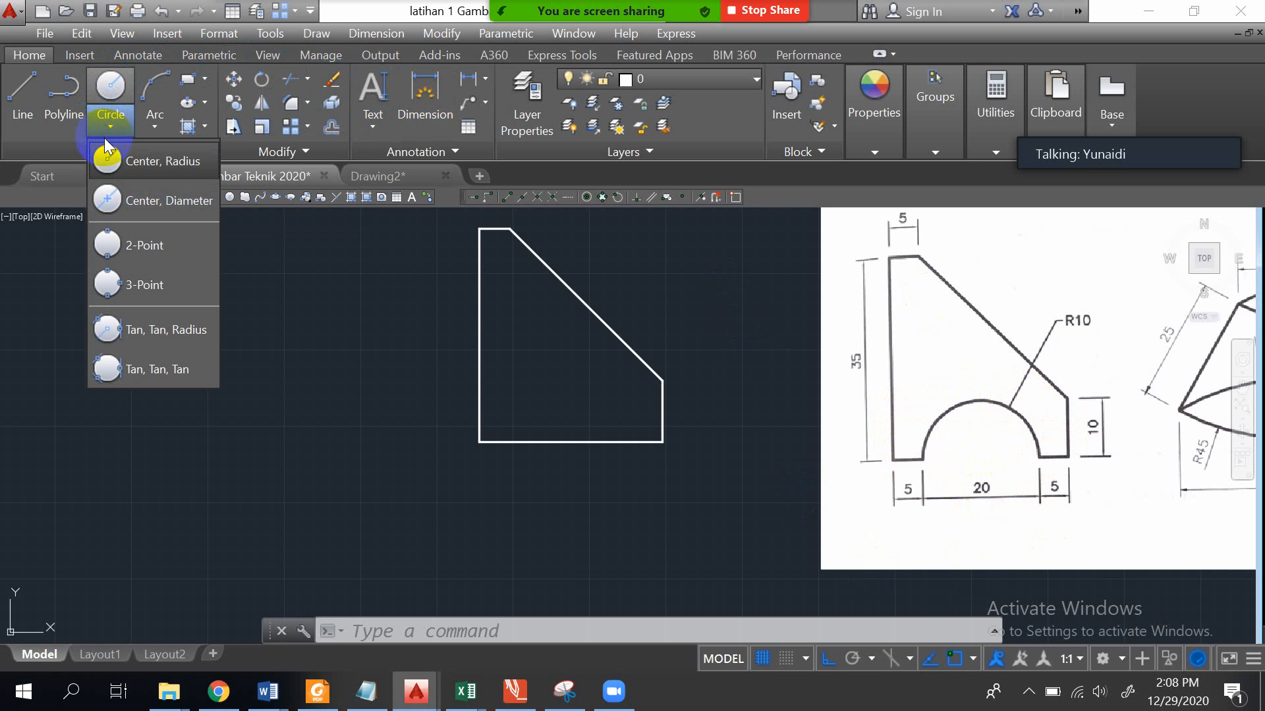
click(109, 204)
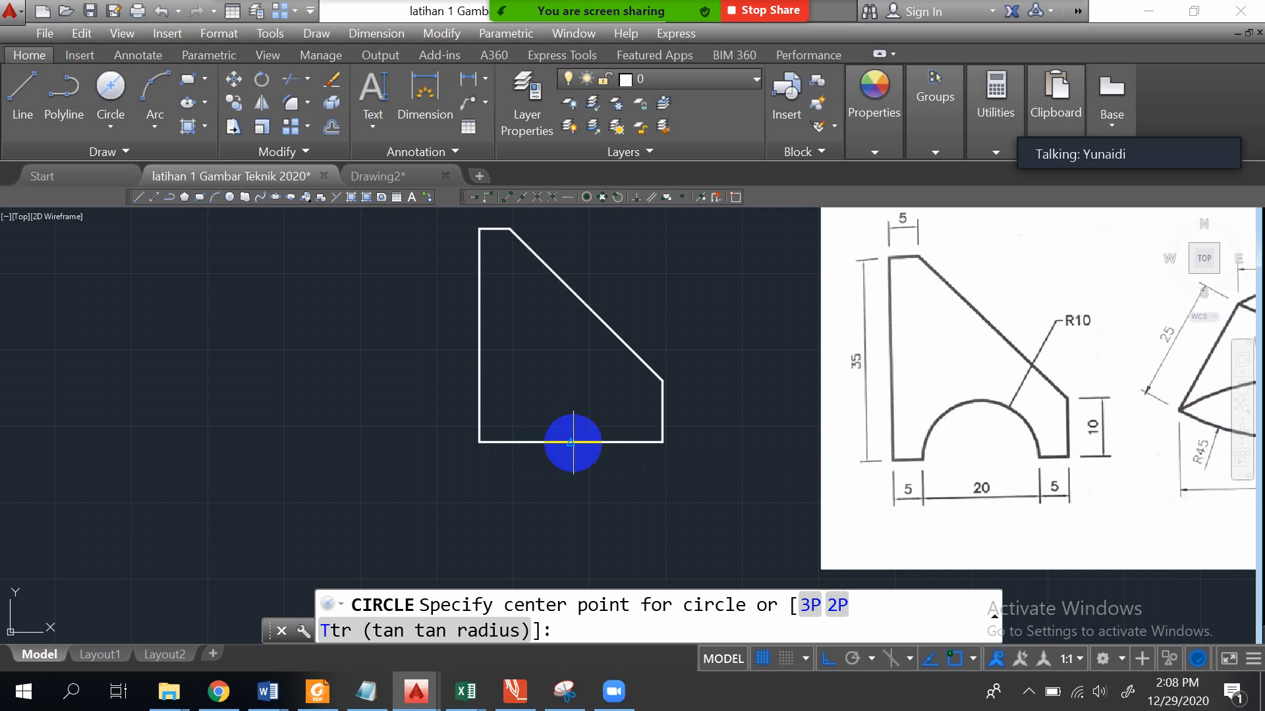
click(571, 442)
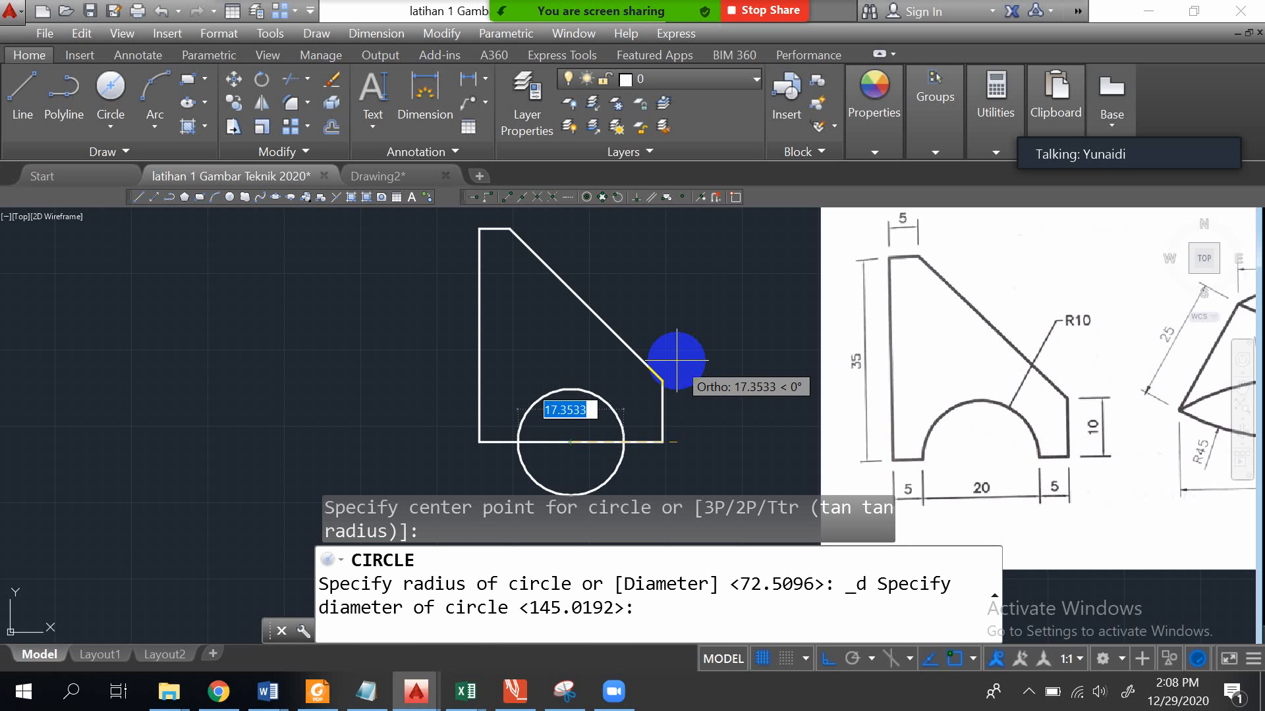
text(20)
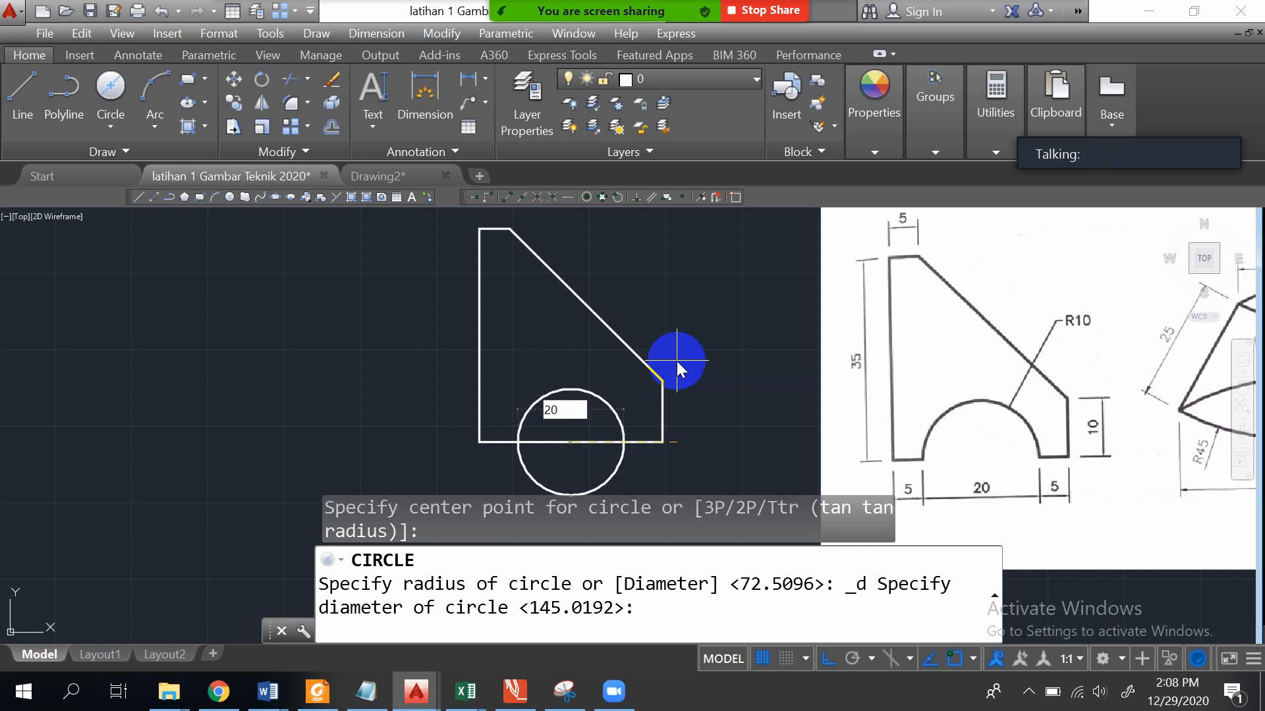
key(Return)
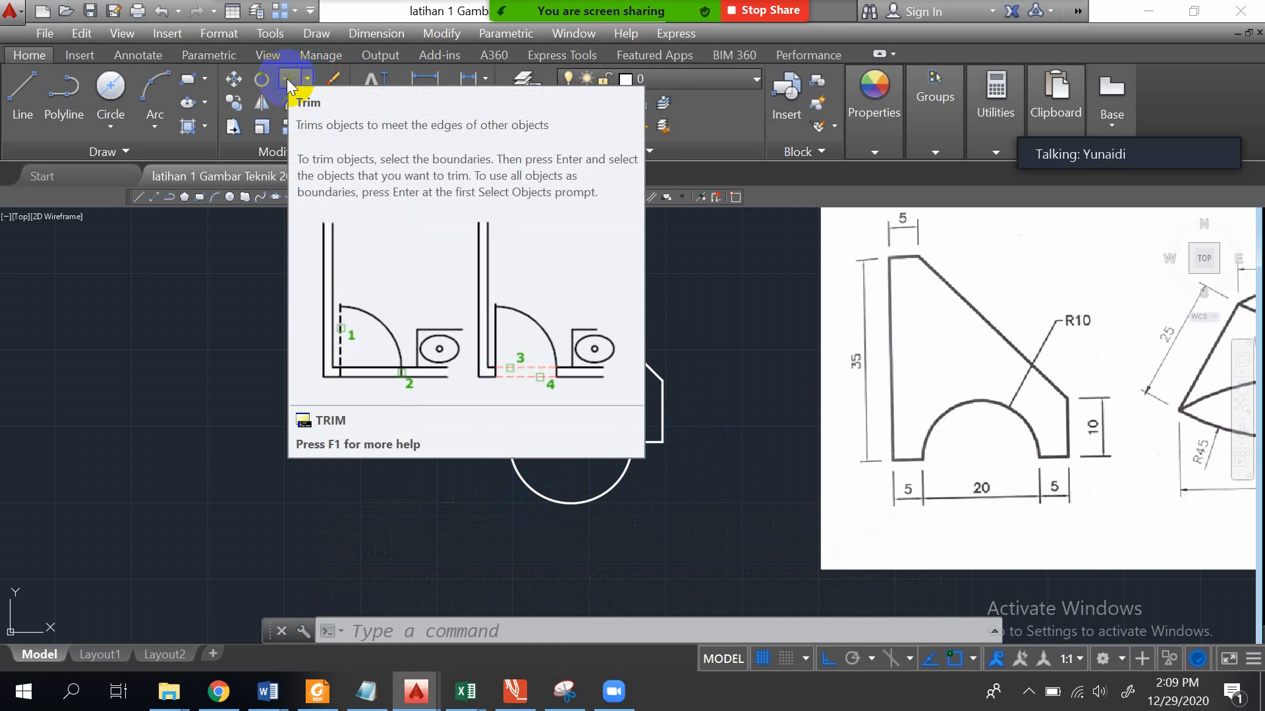
- Trim away the circle's lower half and the bottom-edge segment inside the circle, leaving the semicircular cutout
click(287, 77)
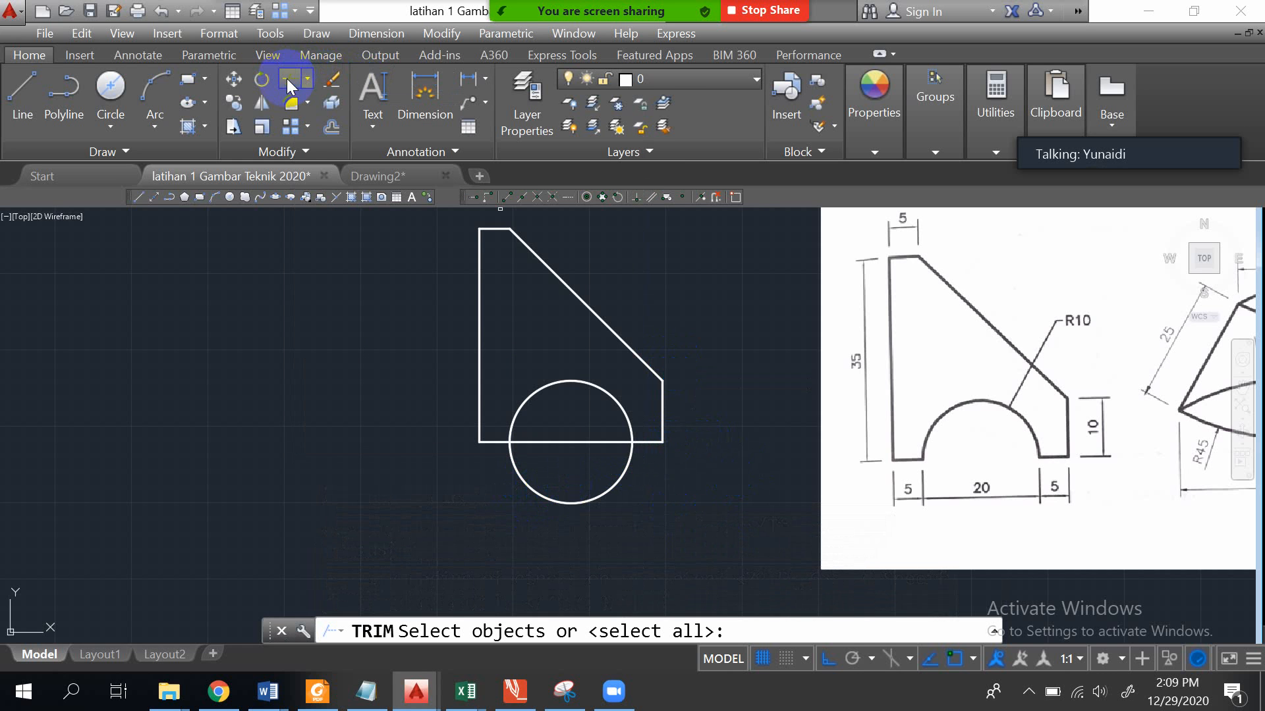
key(Return)
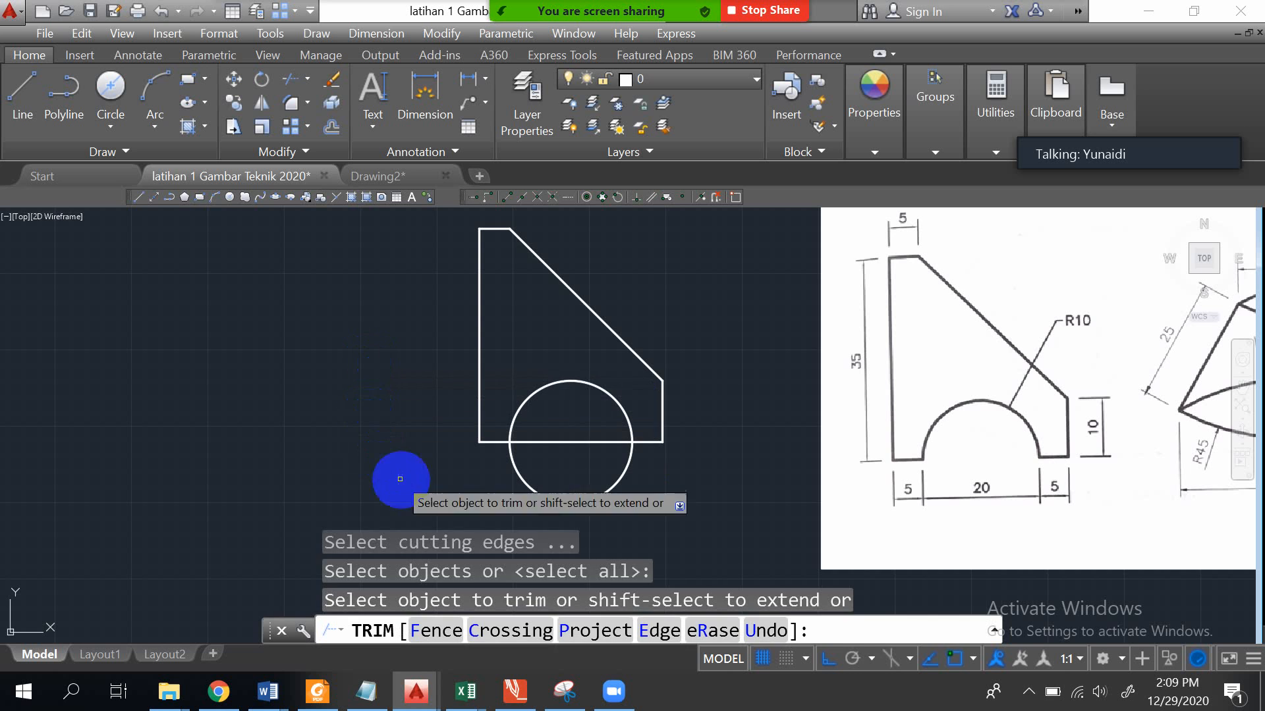
click(581, 528)
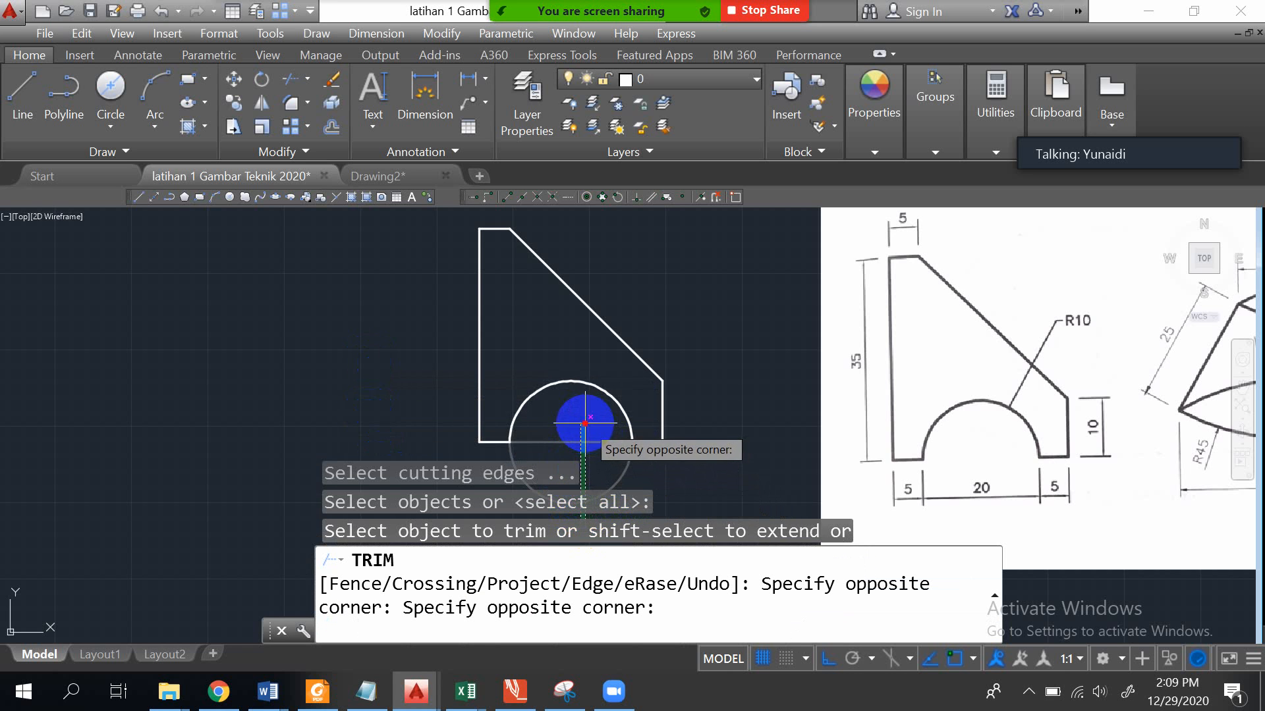
click(580, 425)
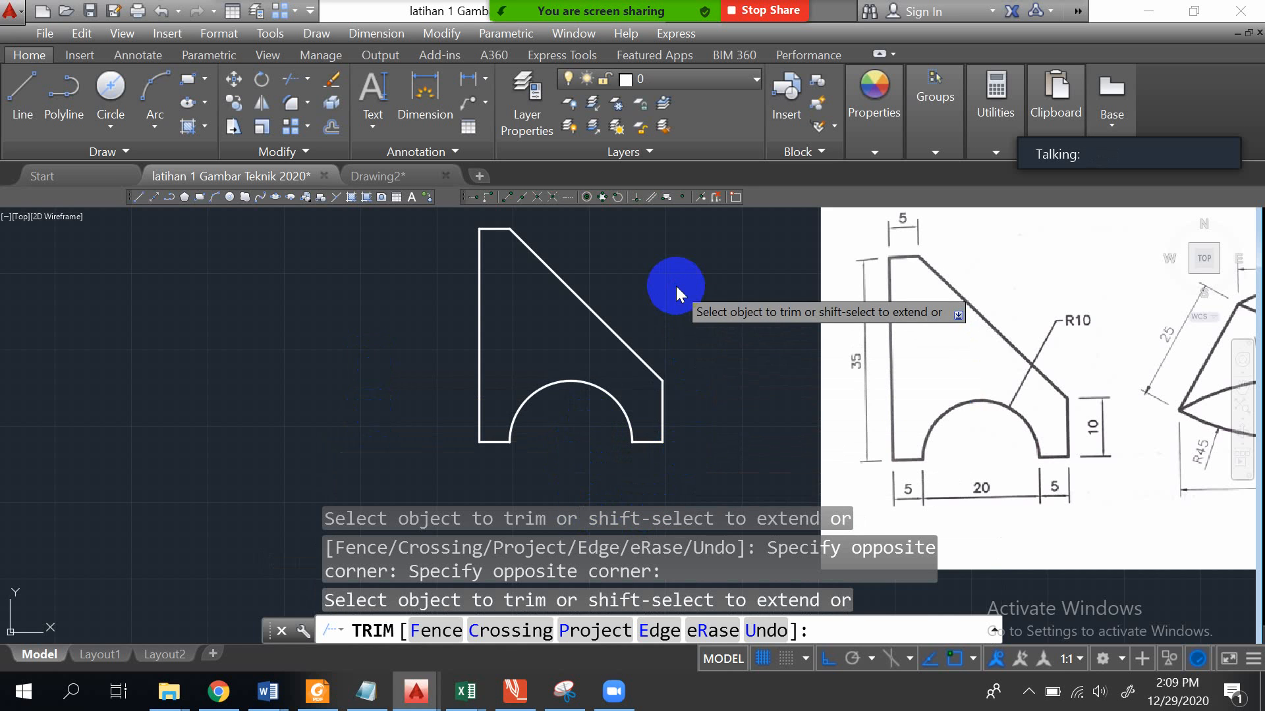
right_click(676, 285)
click(697, 291)
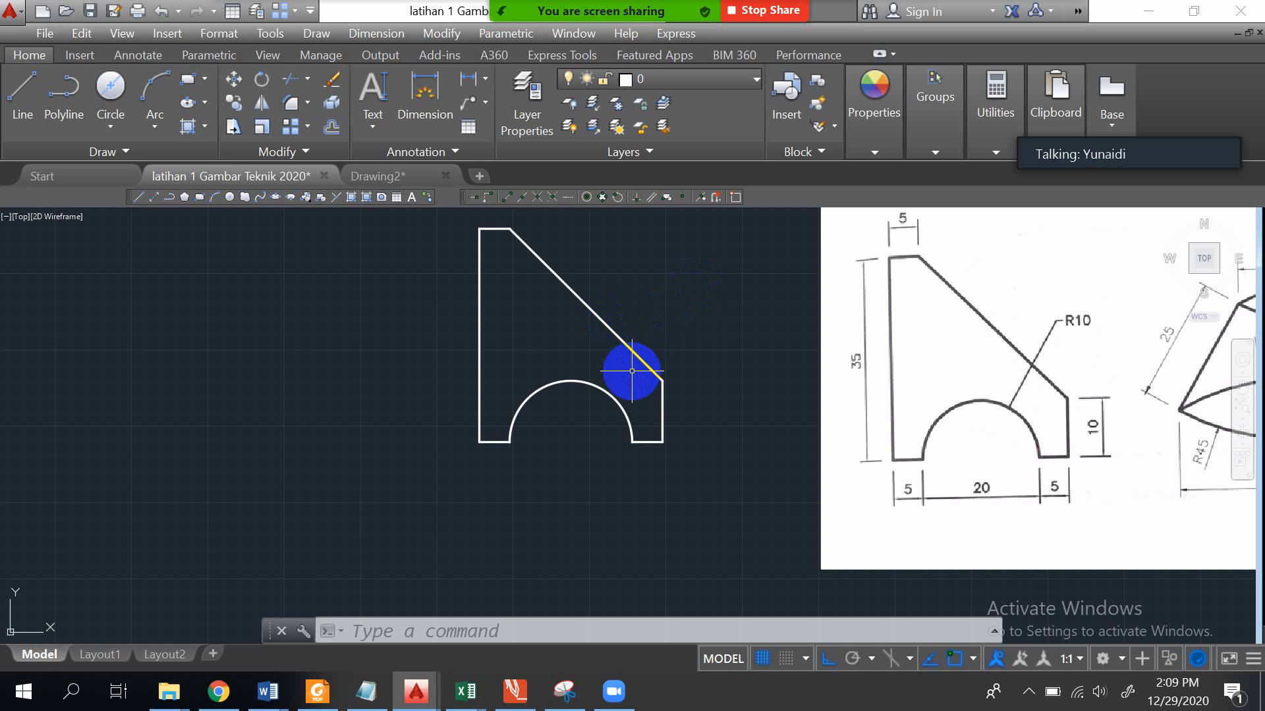
- Move the finished profile horizontally to the left by about 60 units, away from the reference image
text(M)
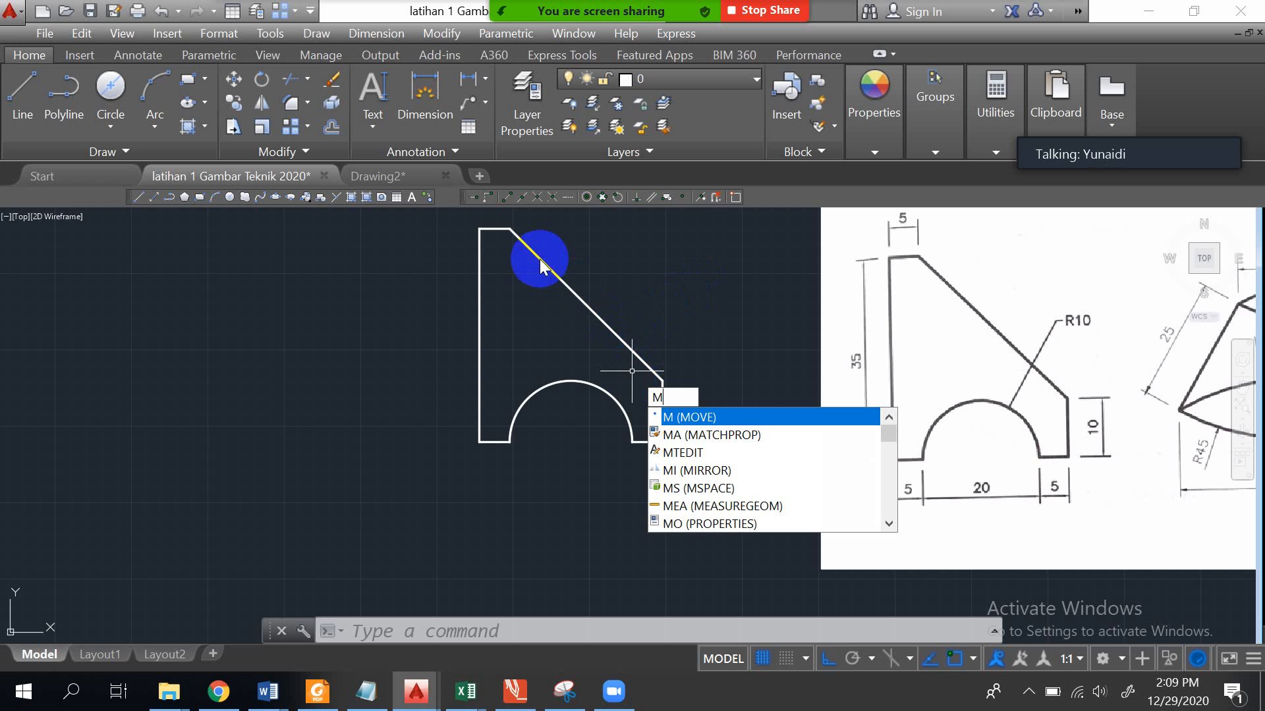
key(Return)
click(423, 226)
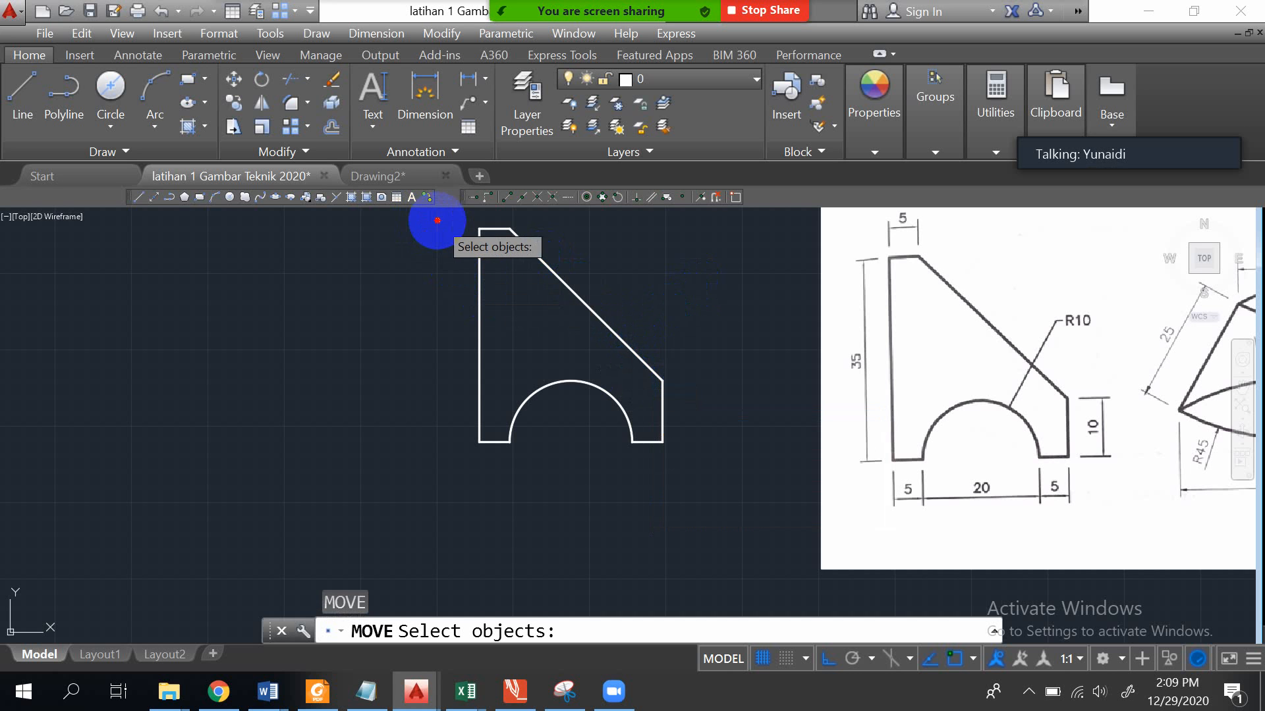
click(669, 444)
click(734, 508)
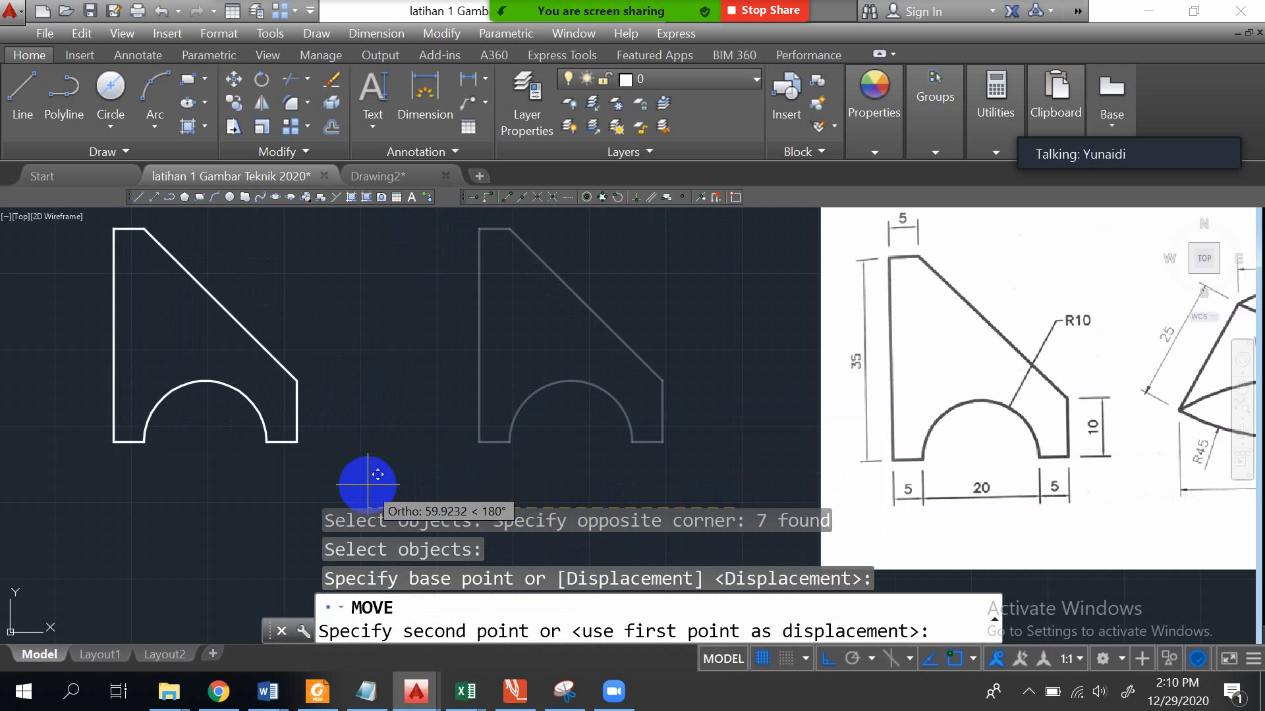
click(368, 485)
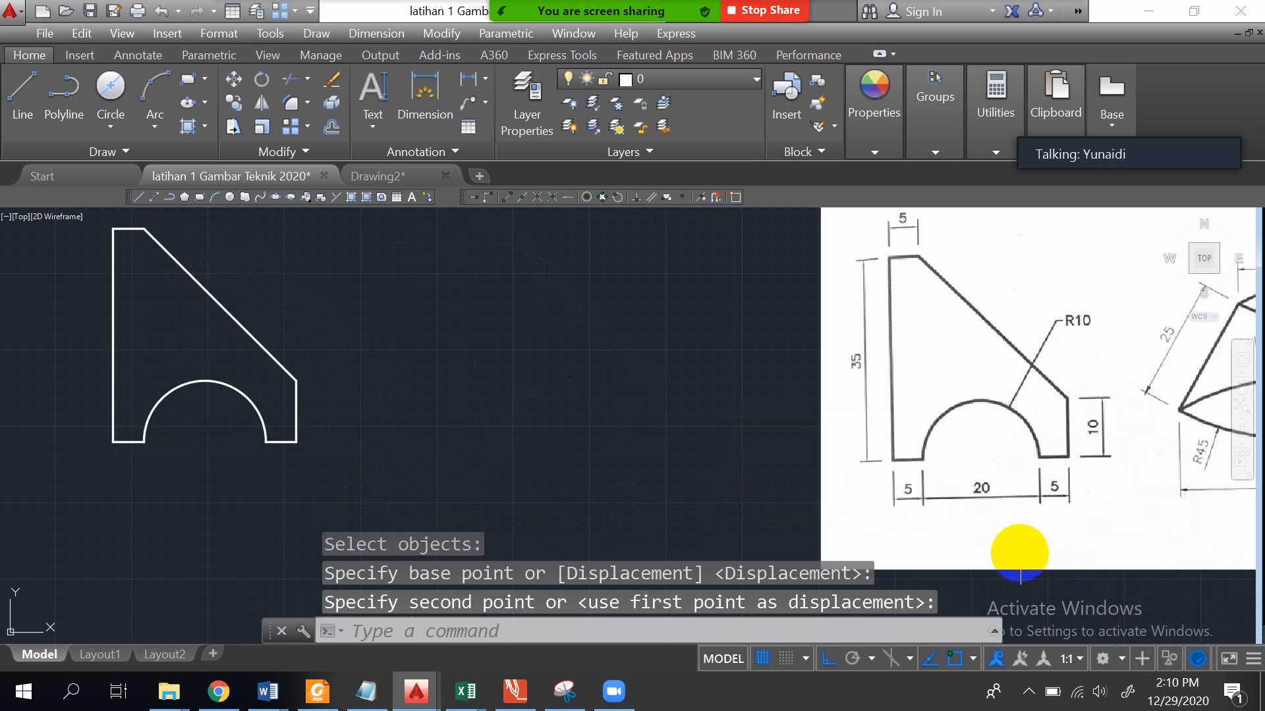
- Draw a horizontal base line 45 long in the free space between the first profile and the reference image
scroll(1107, 443, down, 2)
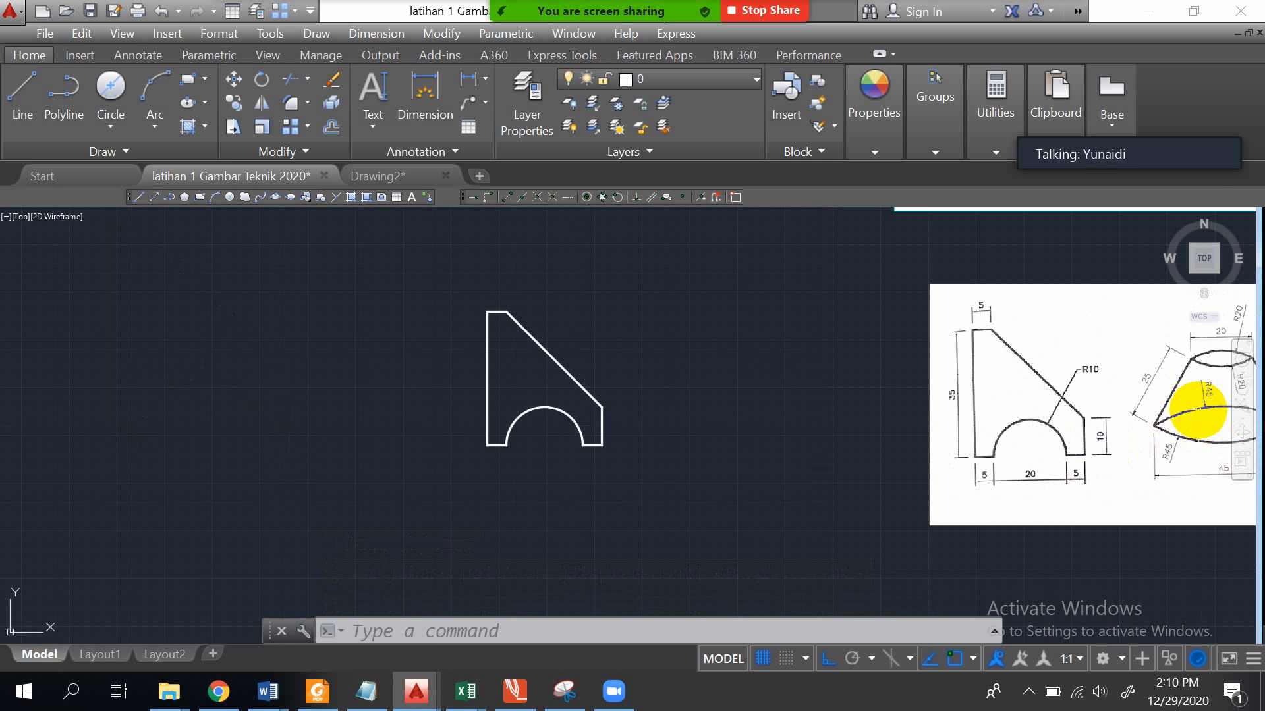
scroll(1207, 413, up, 2)
scroll(1198, 410, down, 3)
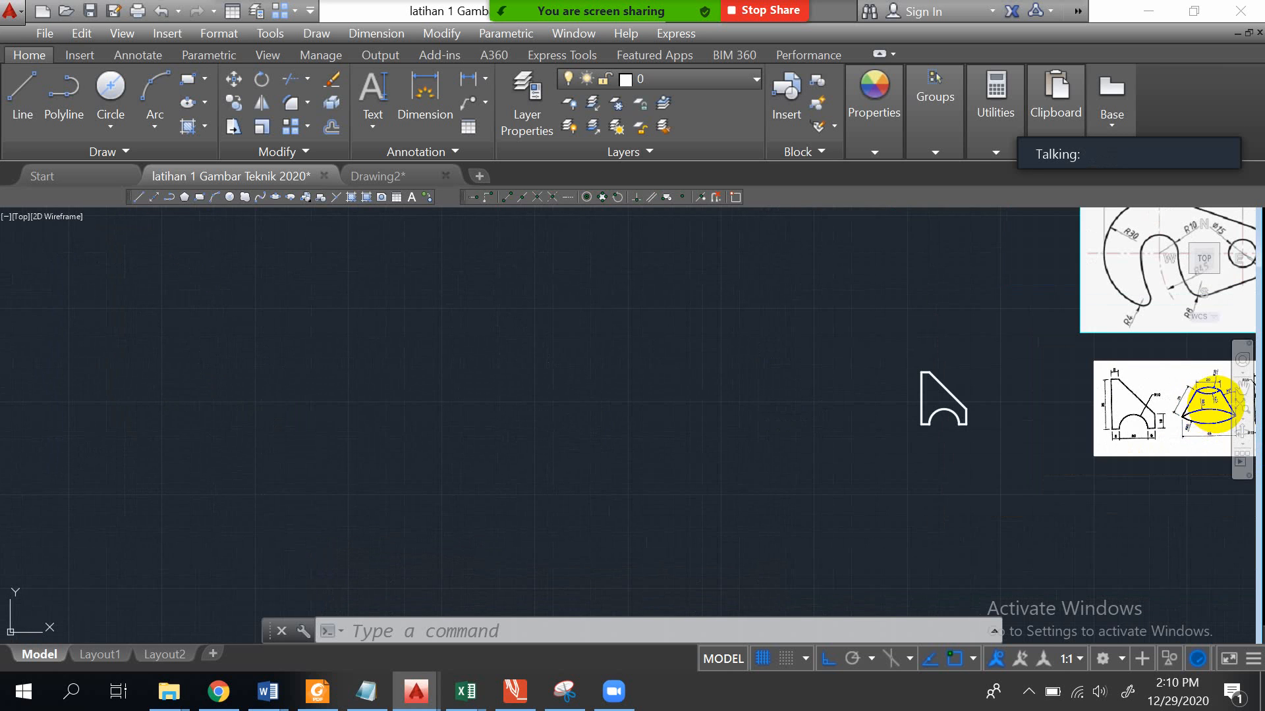
scroll(1209, 415, up, 5)
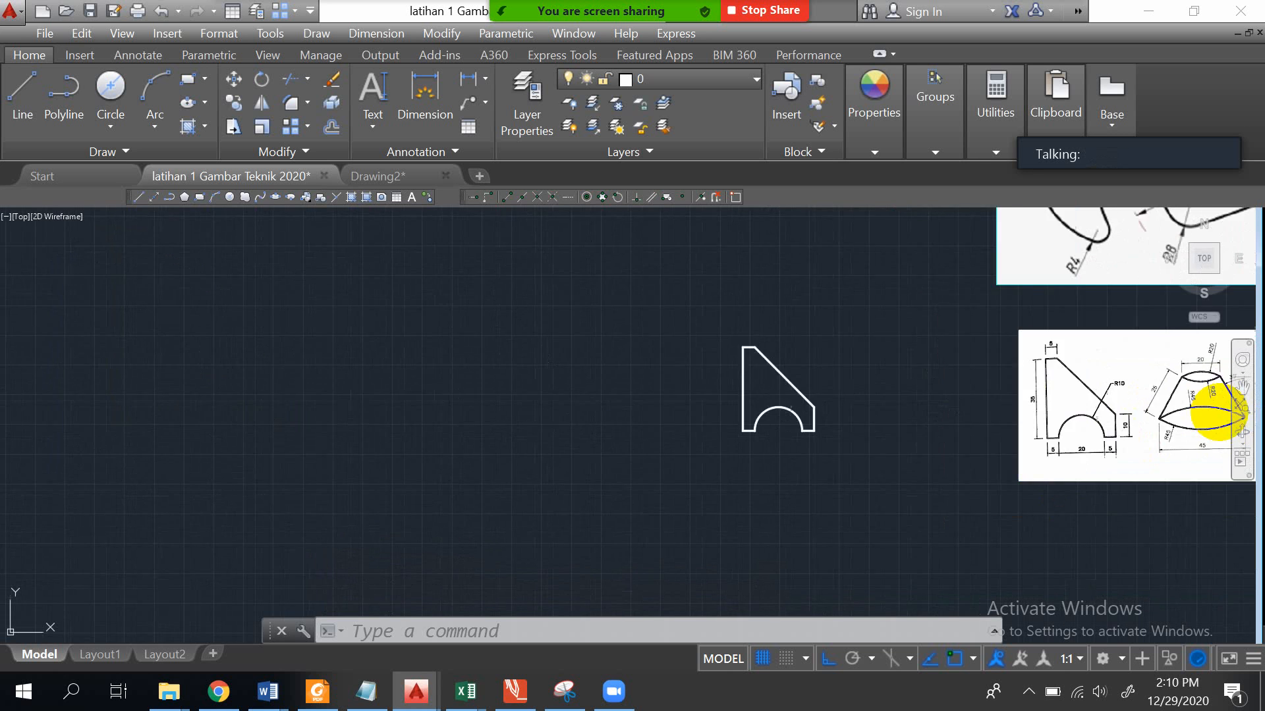
middle_drag(622, 413, 463, 418)
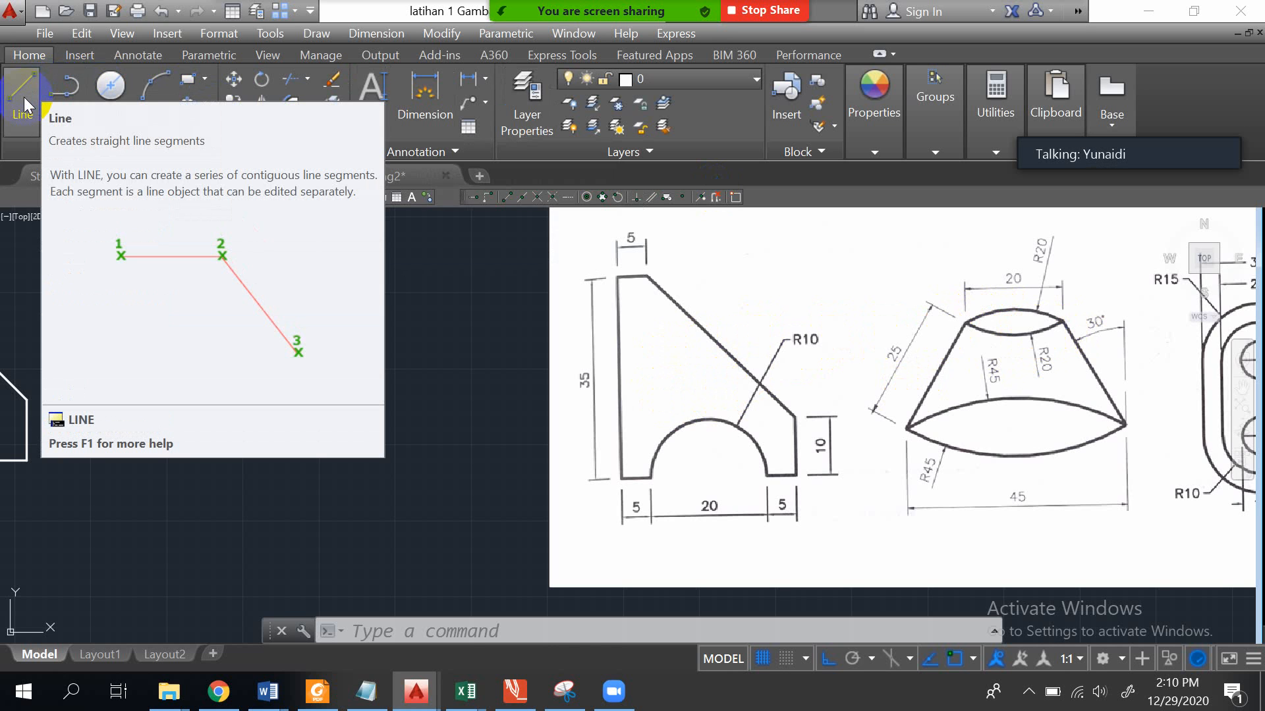
click(24, 97)
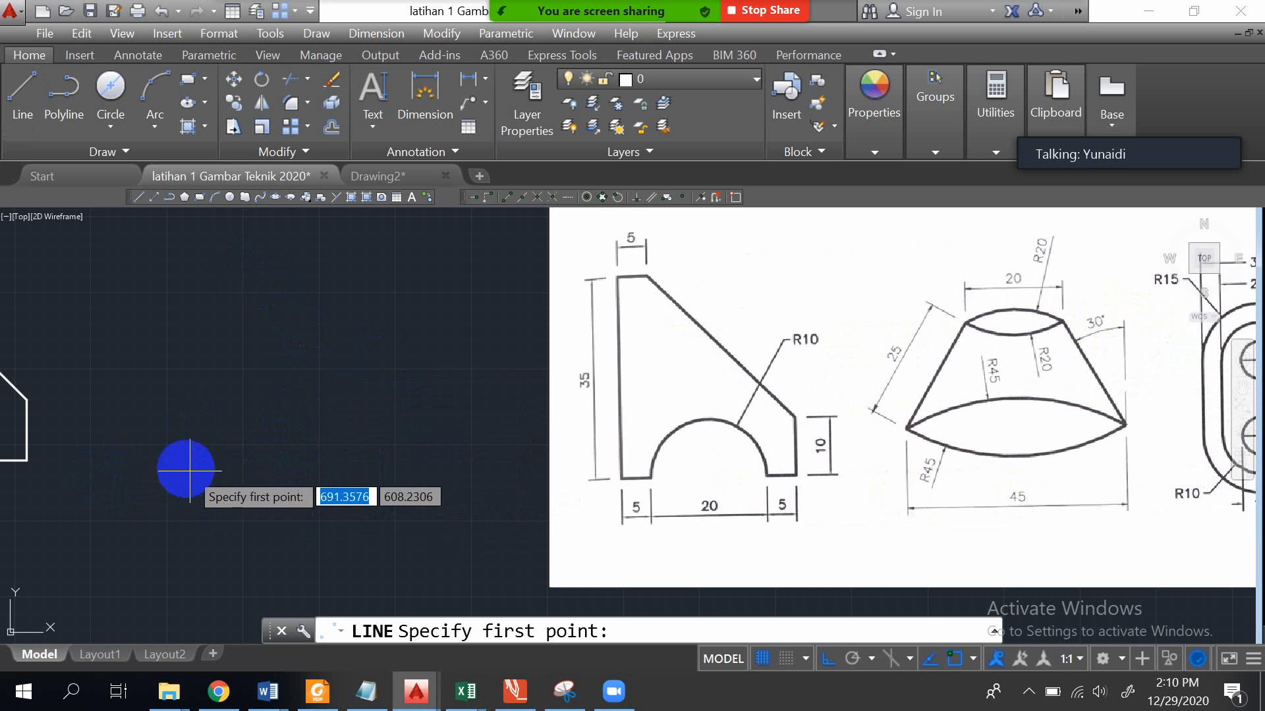
click(159, 454)
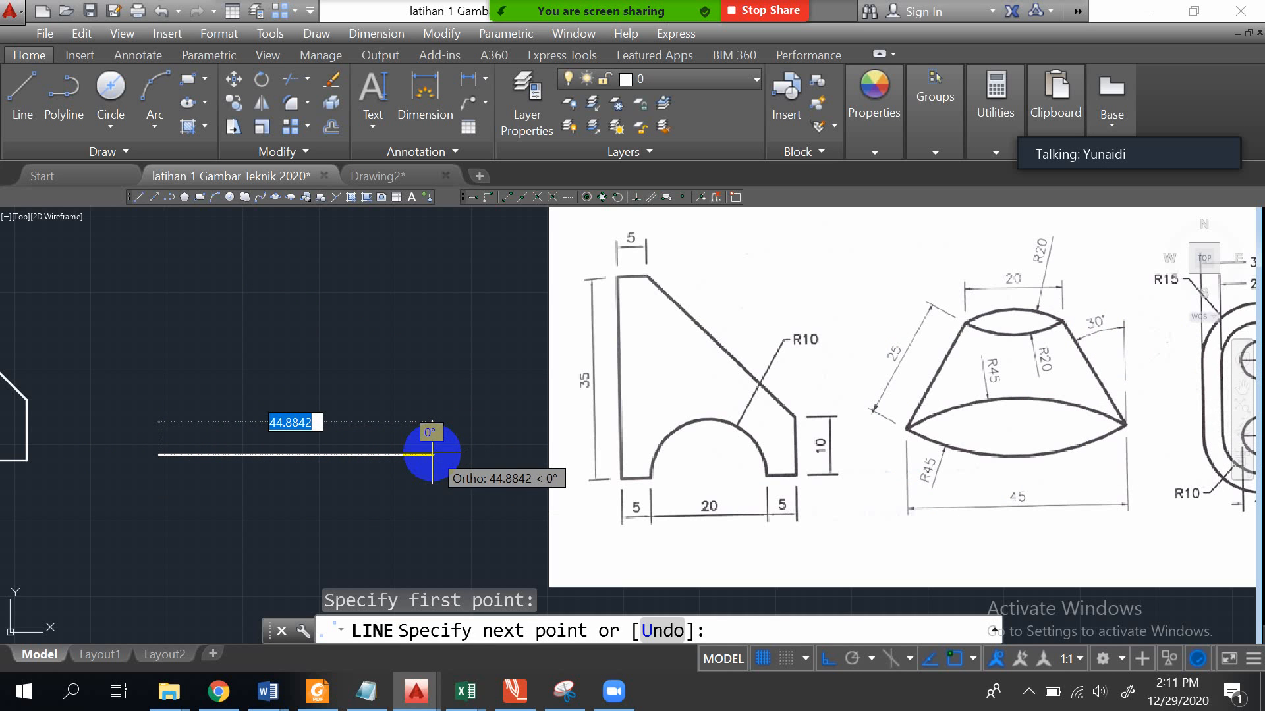
text(45)
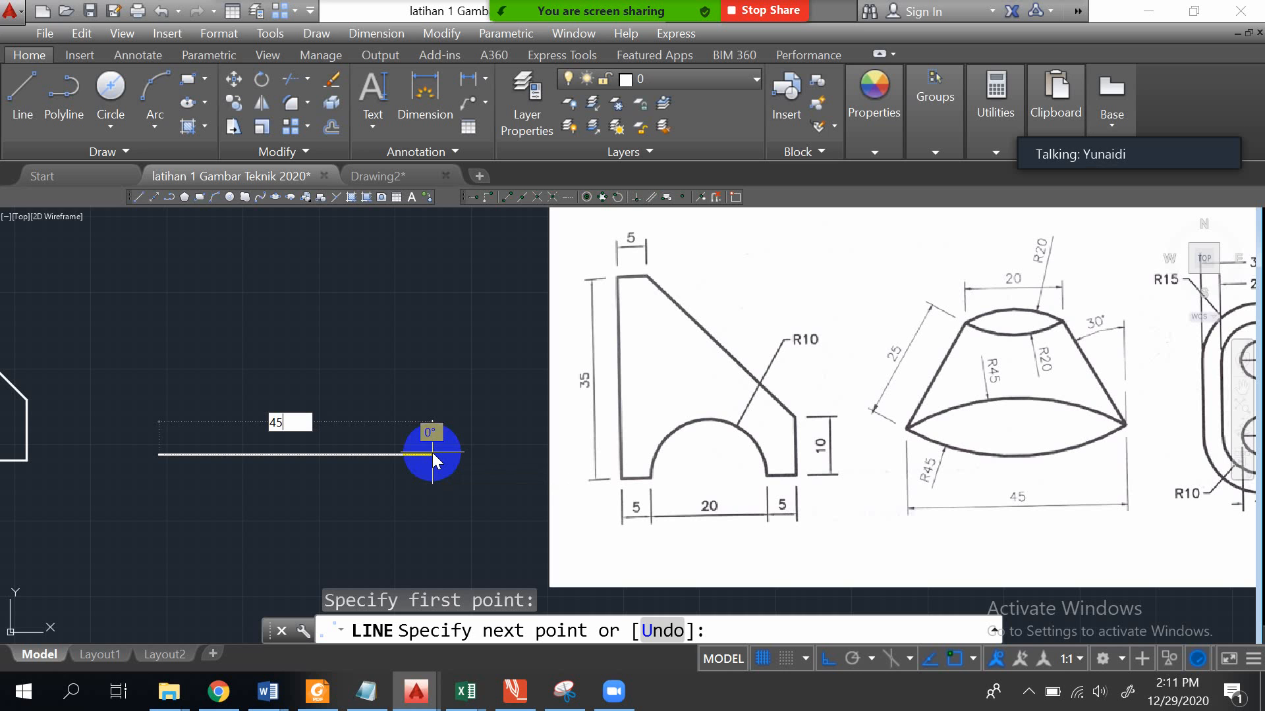
key(Return)
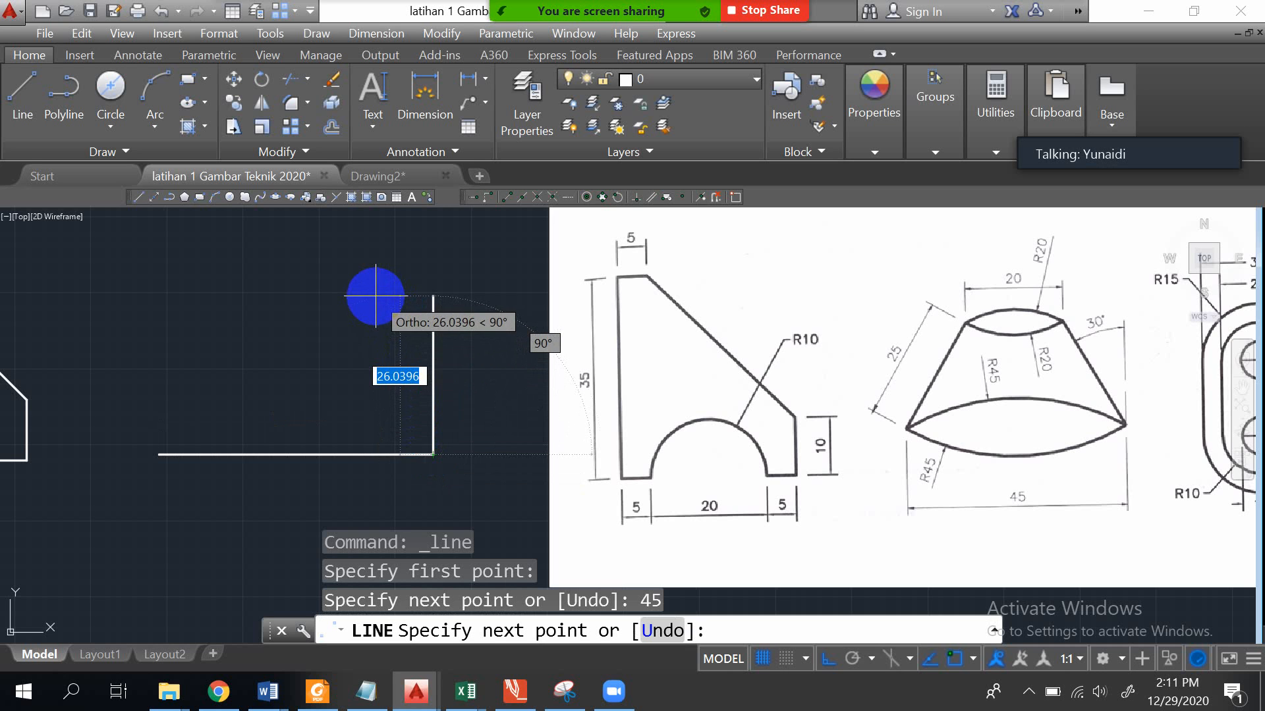
- With Ortho off, continue from the base's right end with a sloped side 25 long at 120 degrees
key(F8)
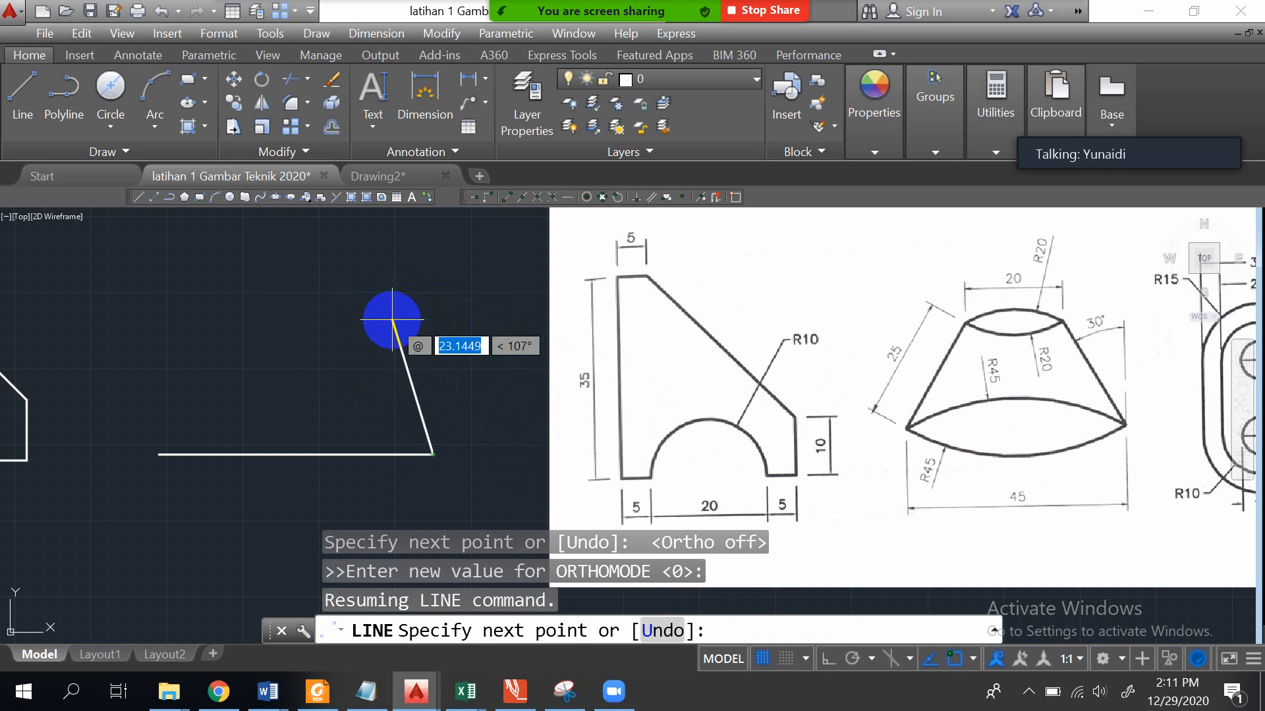
text(25)
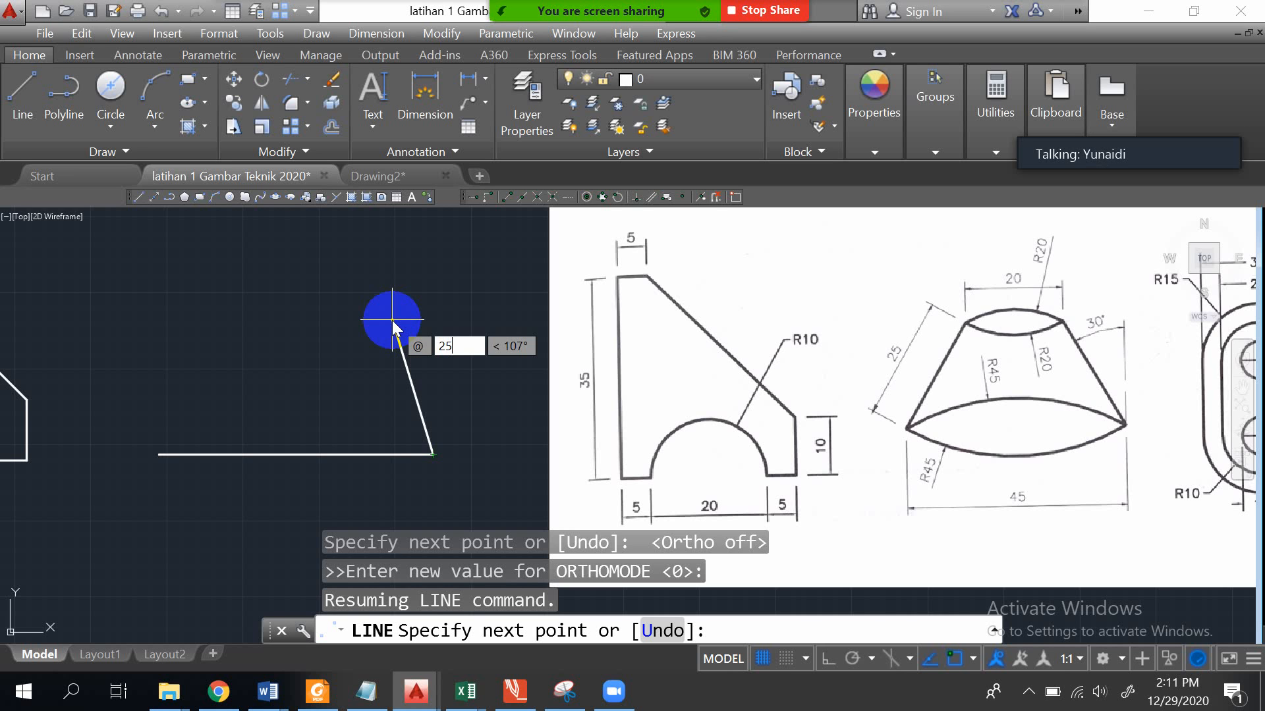
key(Tab)
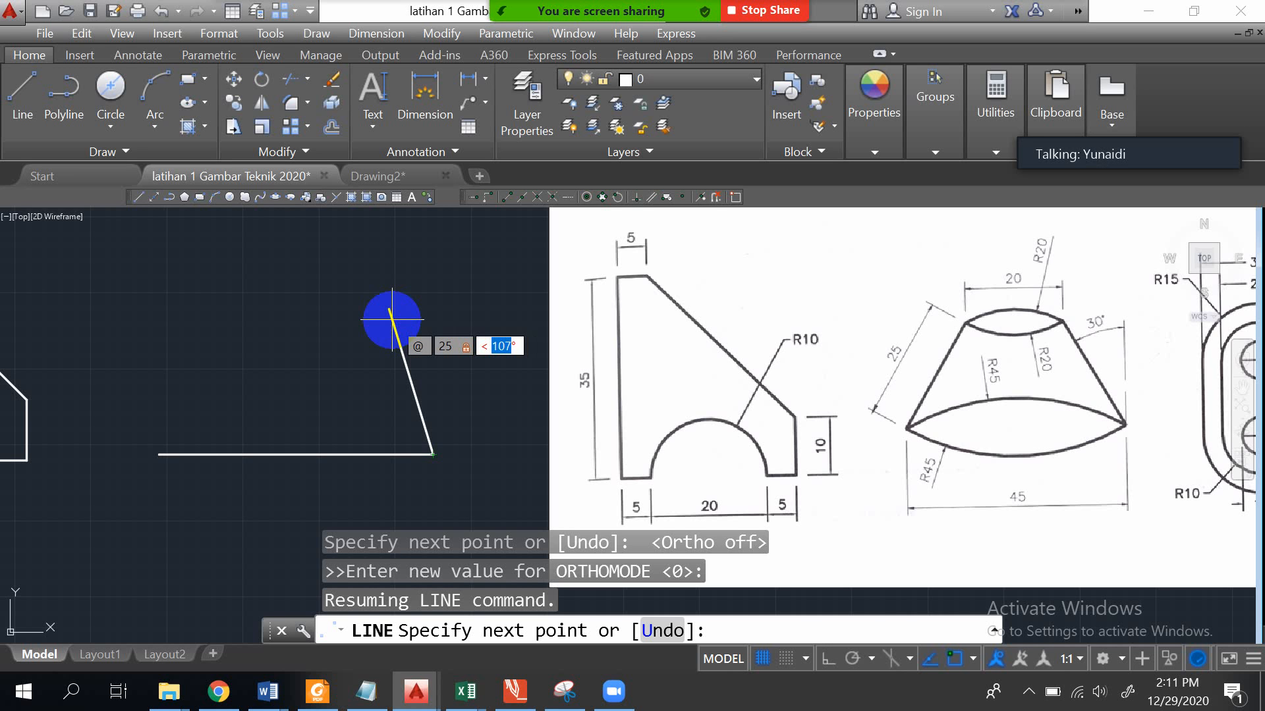
text(120)
key(Return)
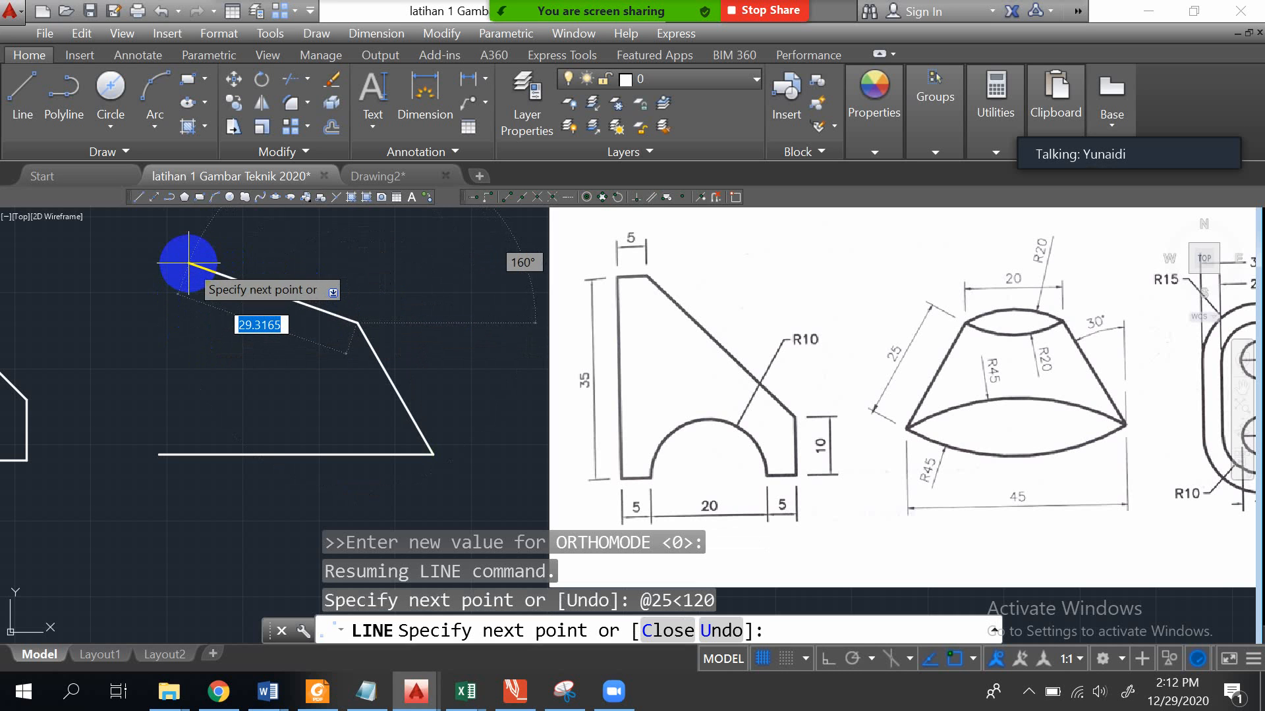
- With Ortho on, draw the top edge 20 long to the left, and close the trapezoid at the base's left end
key(F8)
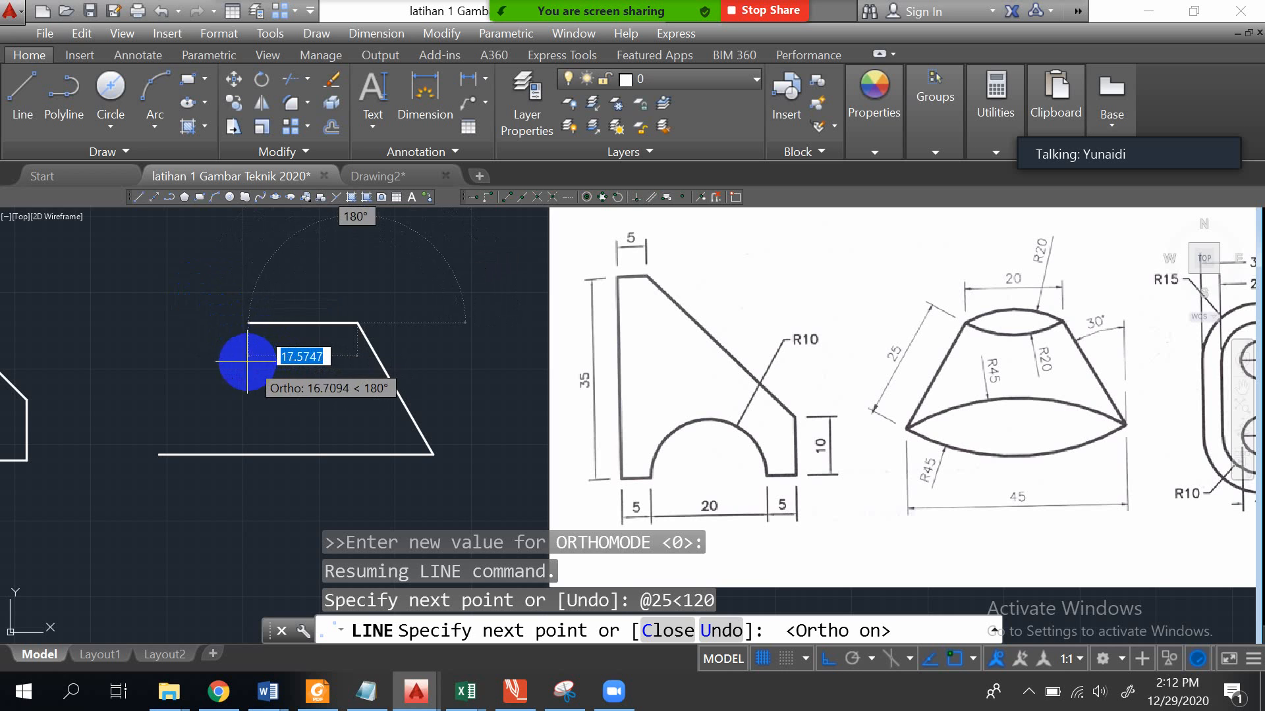
text(2)
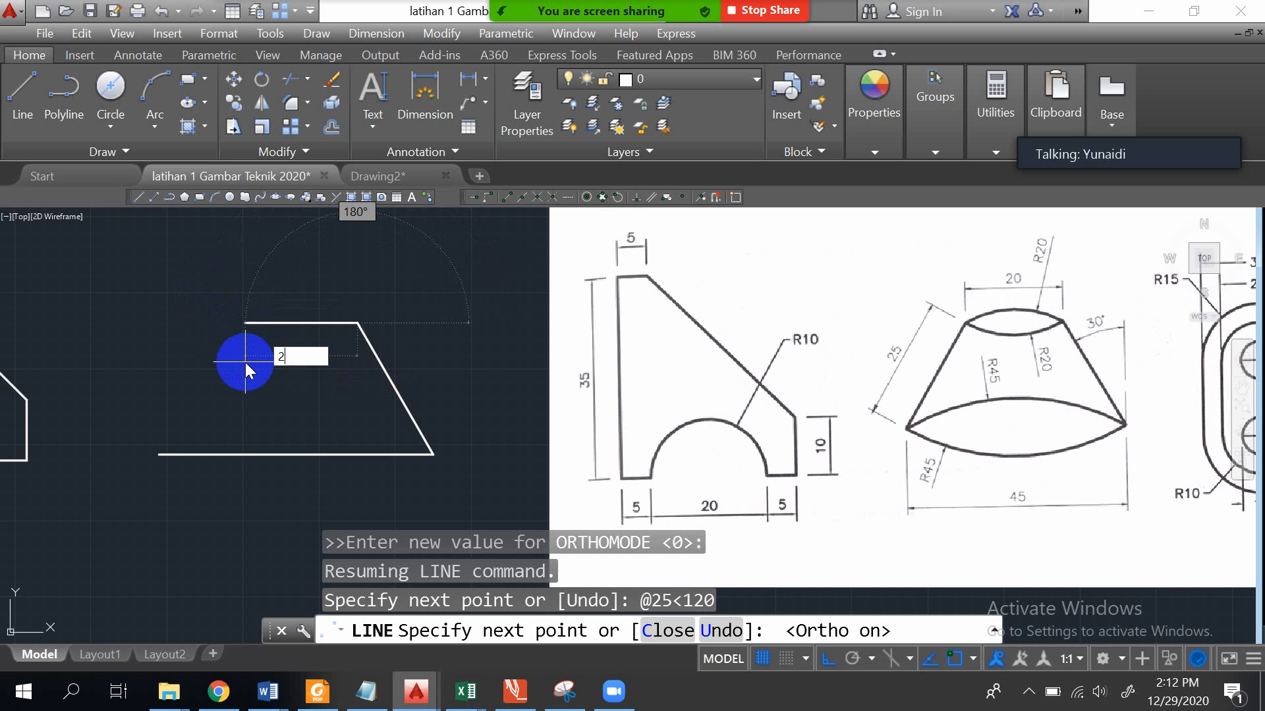
text(0)
key(Return)
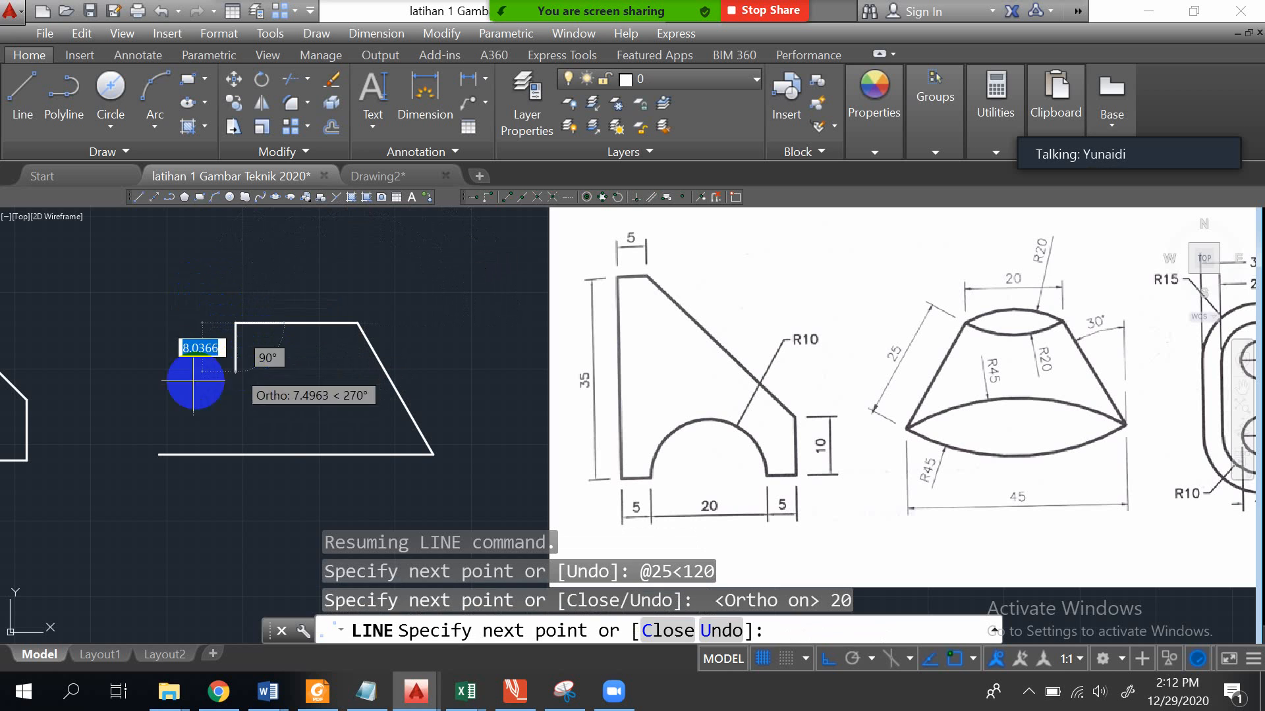
click(159, 455)
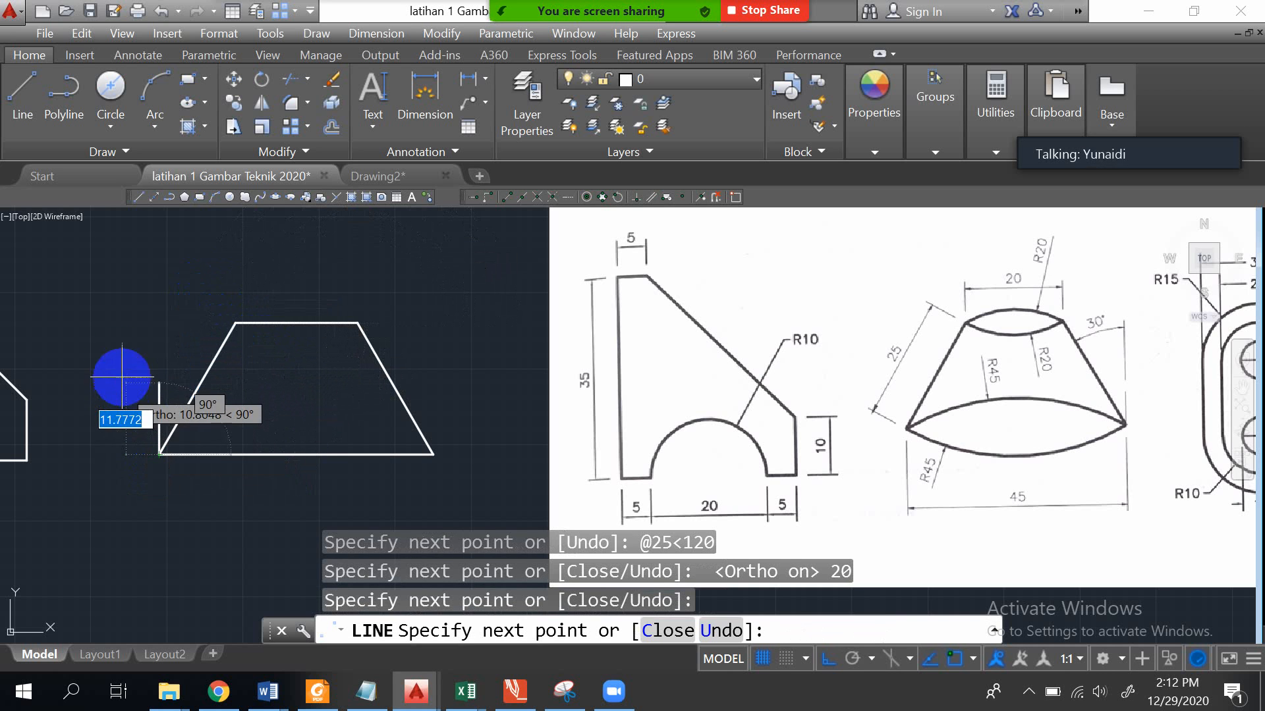
key(Escape)
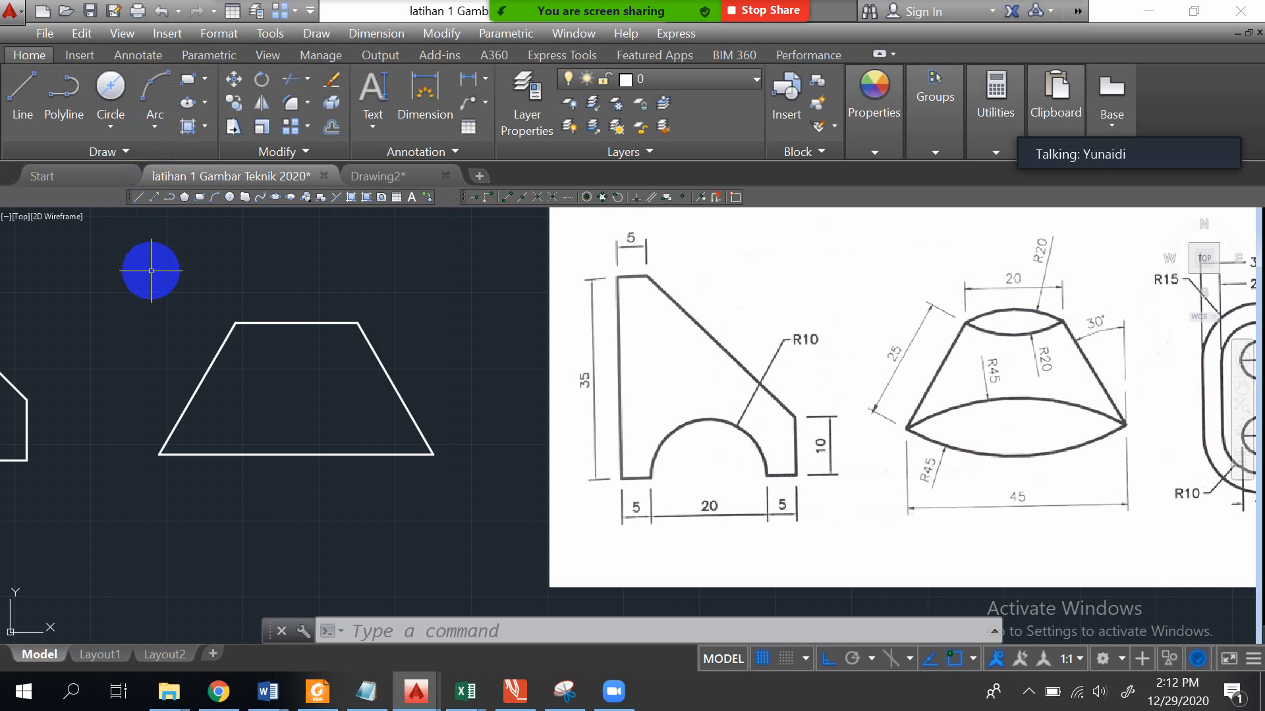
- With Ortho off, draw a Start, End, Radius arc of radius 20 from the trapezoid's upper-left to upper-right corner, bulging below the top edge
key(F8)
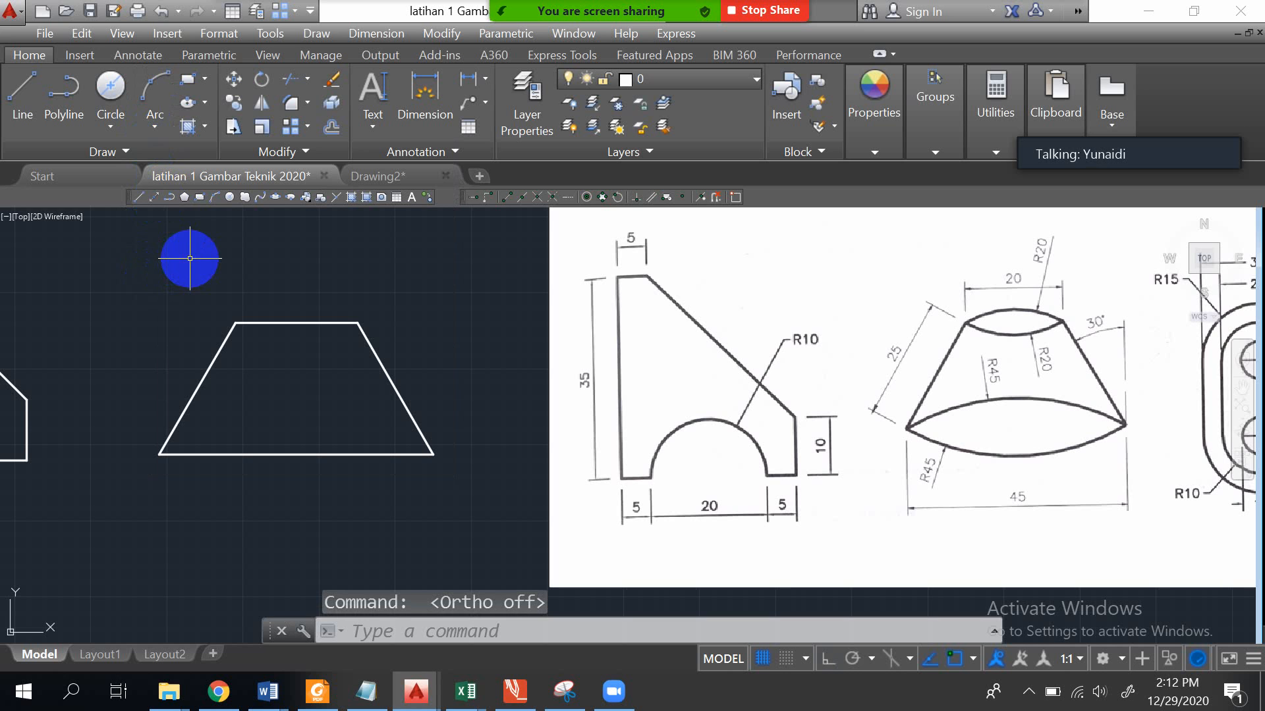
click(157, 125)
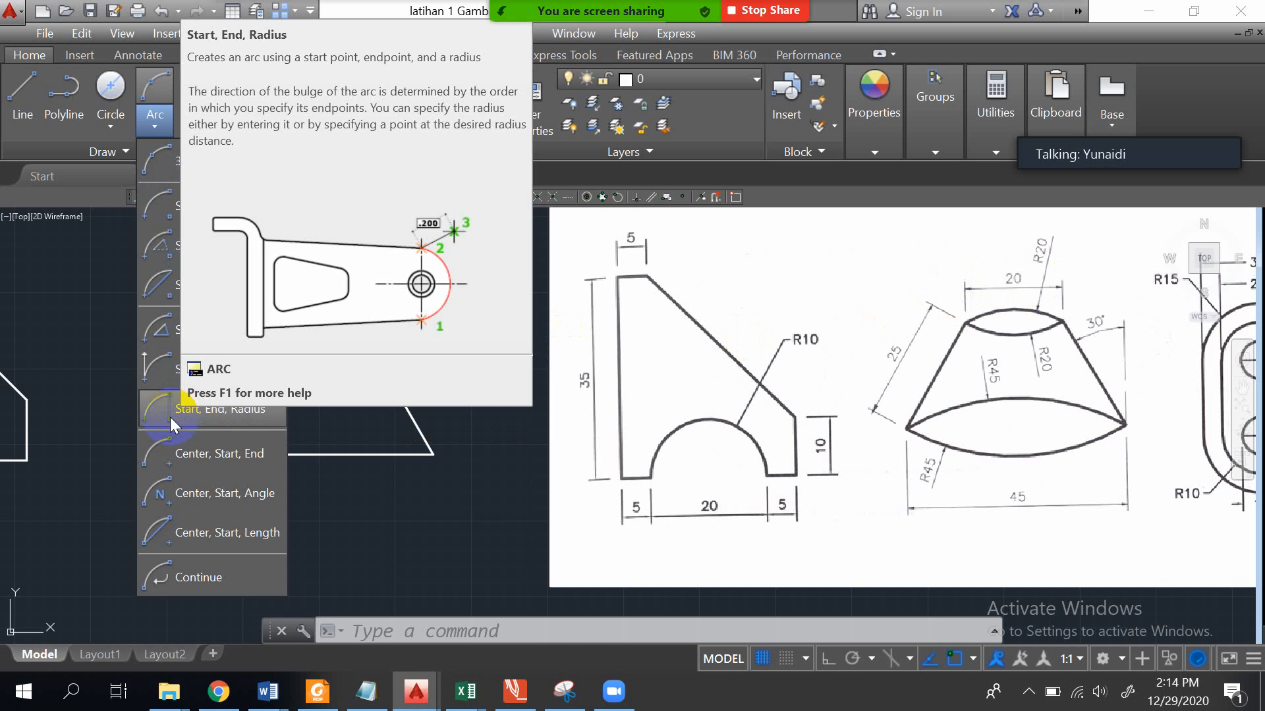
click(170, 417)
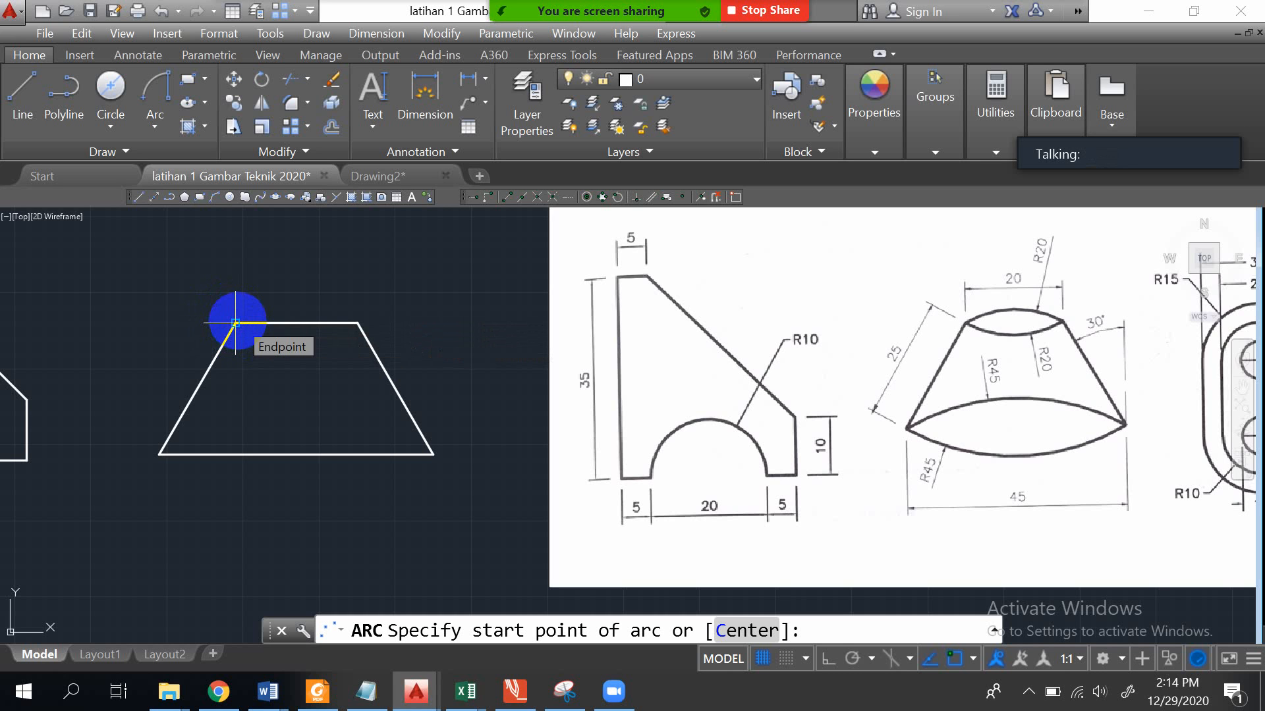
click(236, 323)
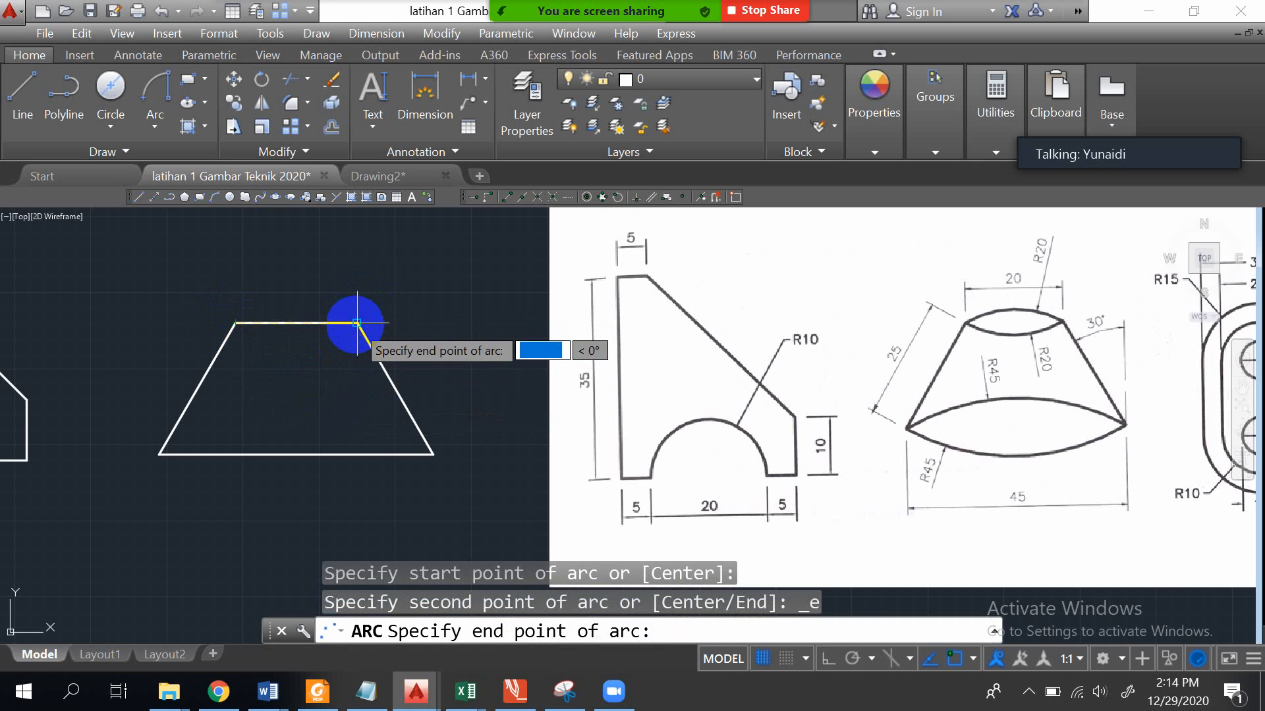
scroll(321, 334, up, 4)
scroll(323, 332, down, 2)
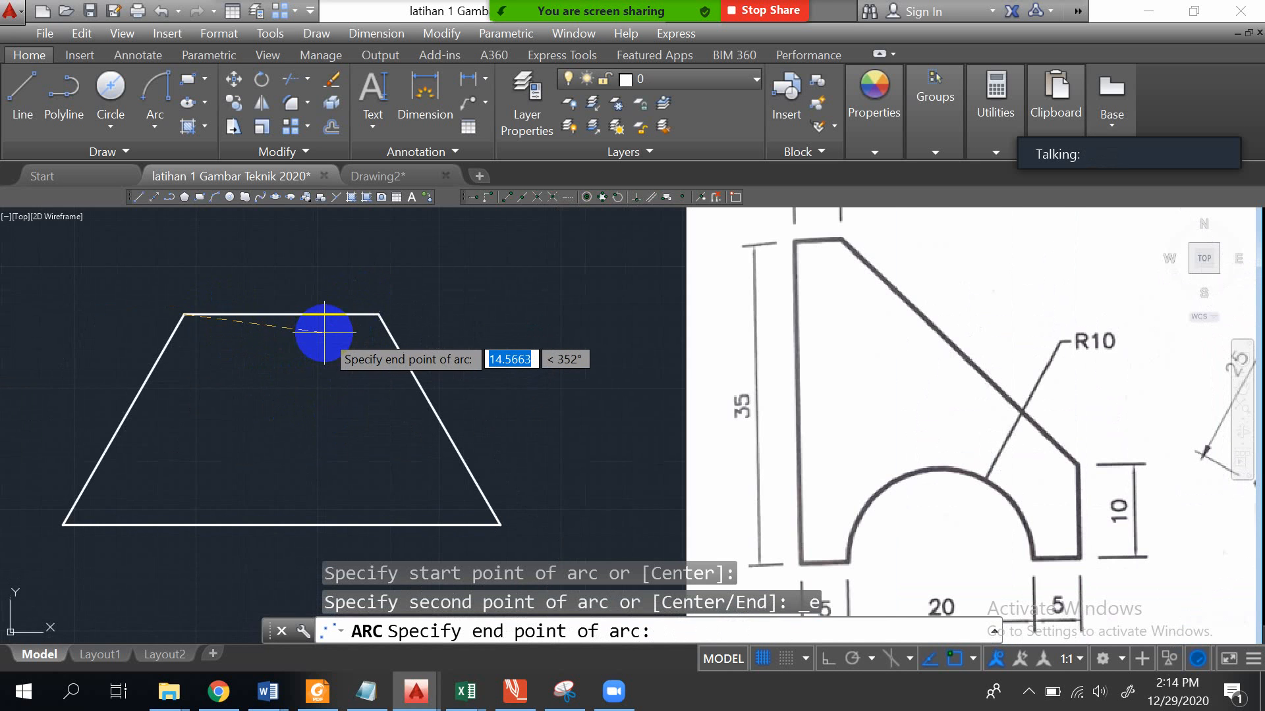
click(378, 315)
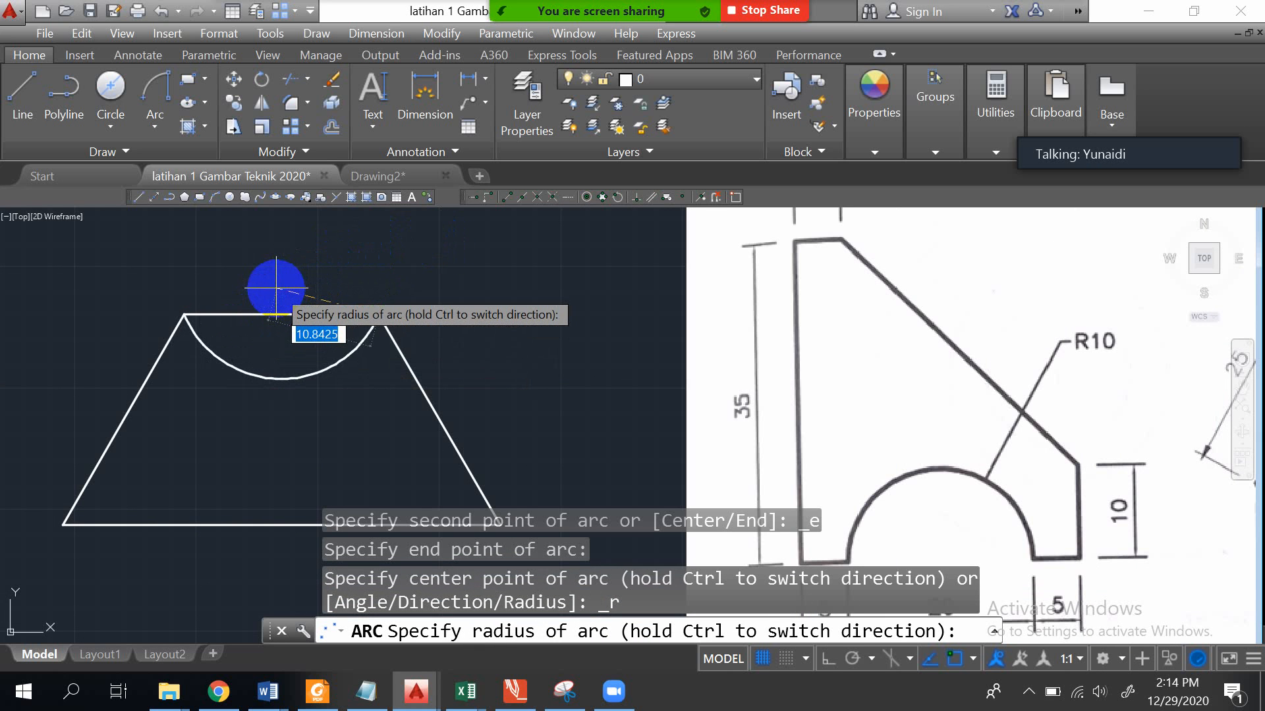
scroll(276, 288, down, 2)
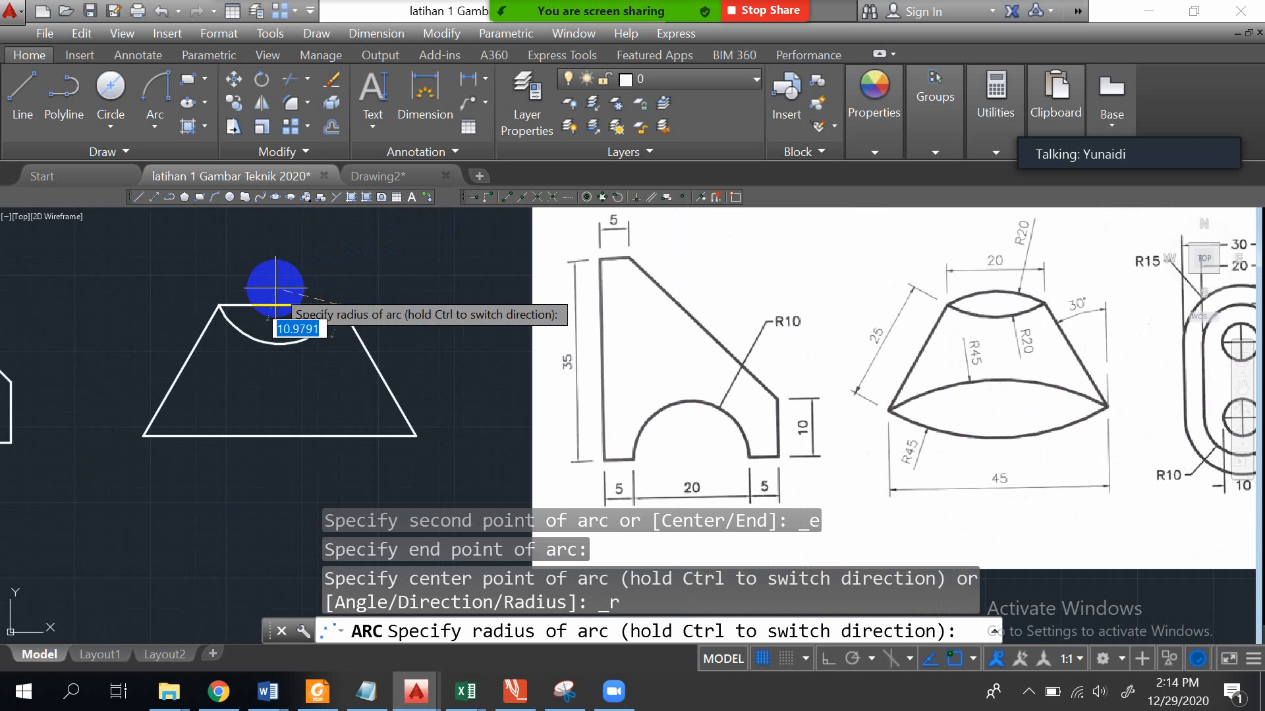
scroll(276, 288, up, 2)
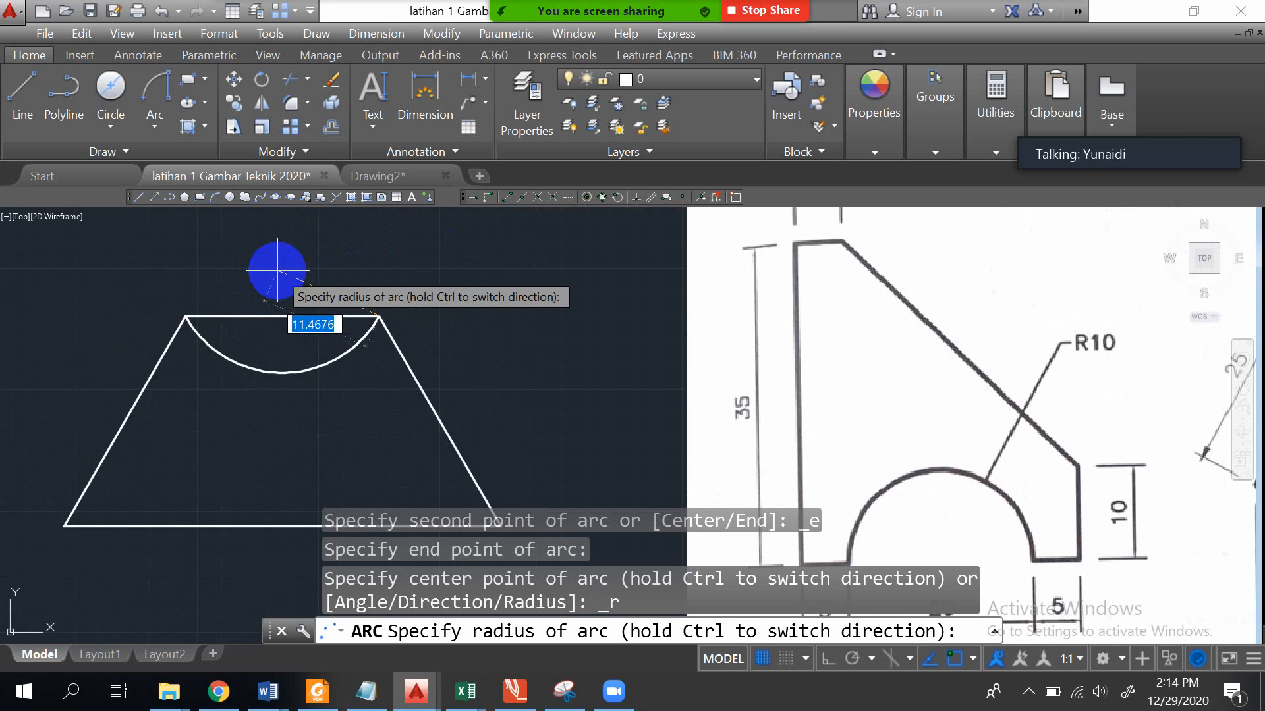
text(20)
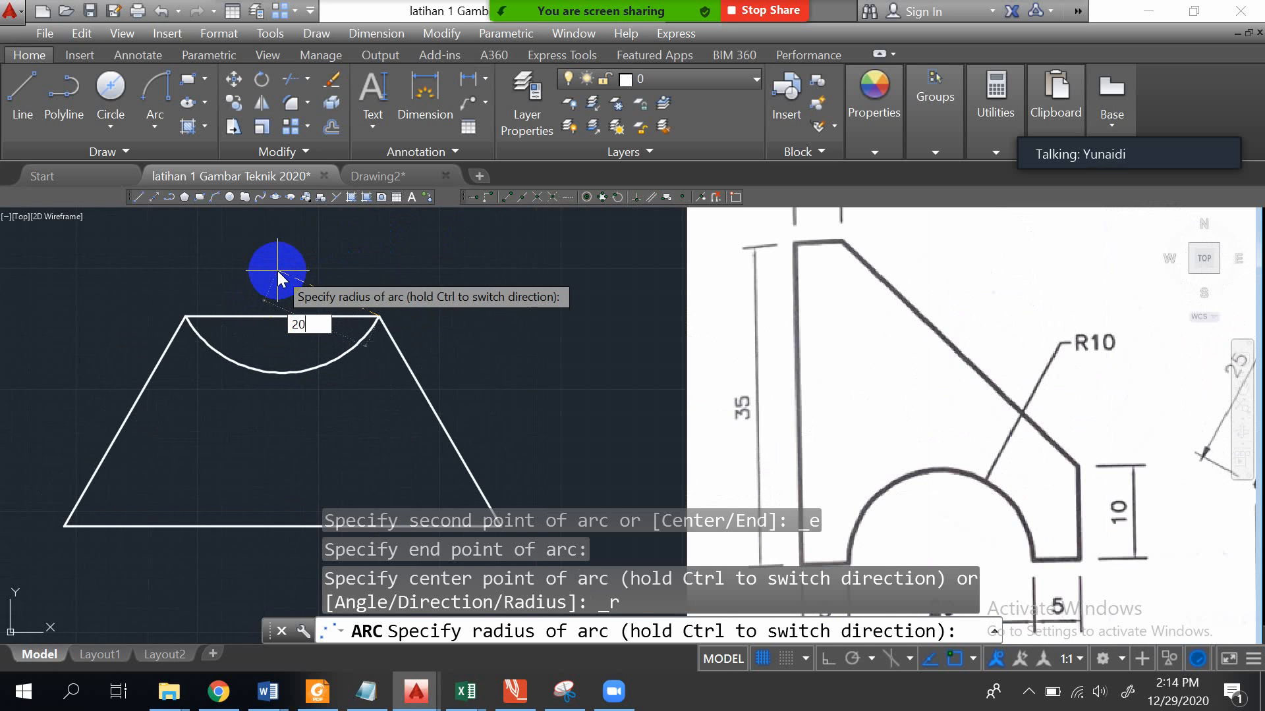
key(Return)
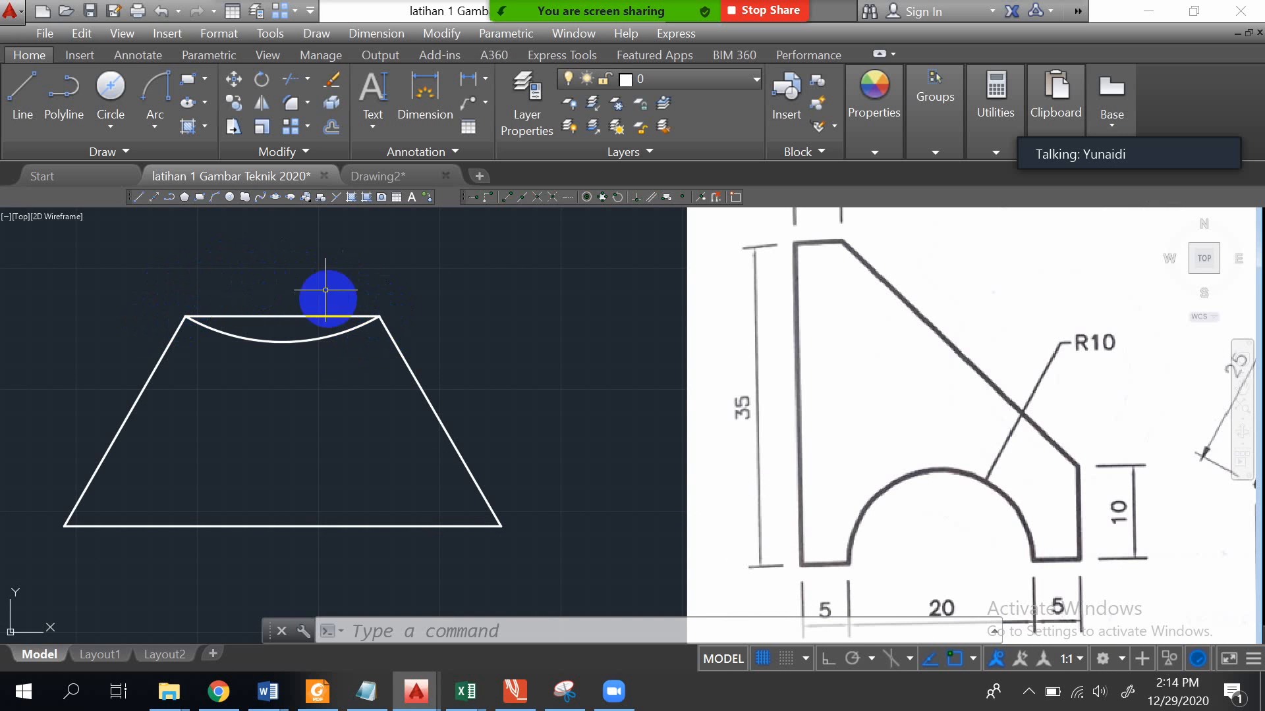
- Draw a Start, End, Radius arc of radius 20 from the trapezoid's upper-right to upper-left corner, bulging above the top edge
click(157, 127)
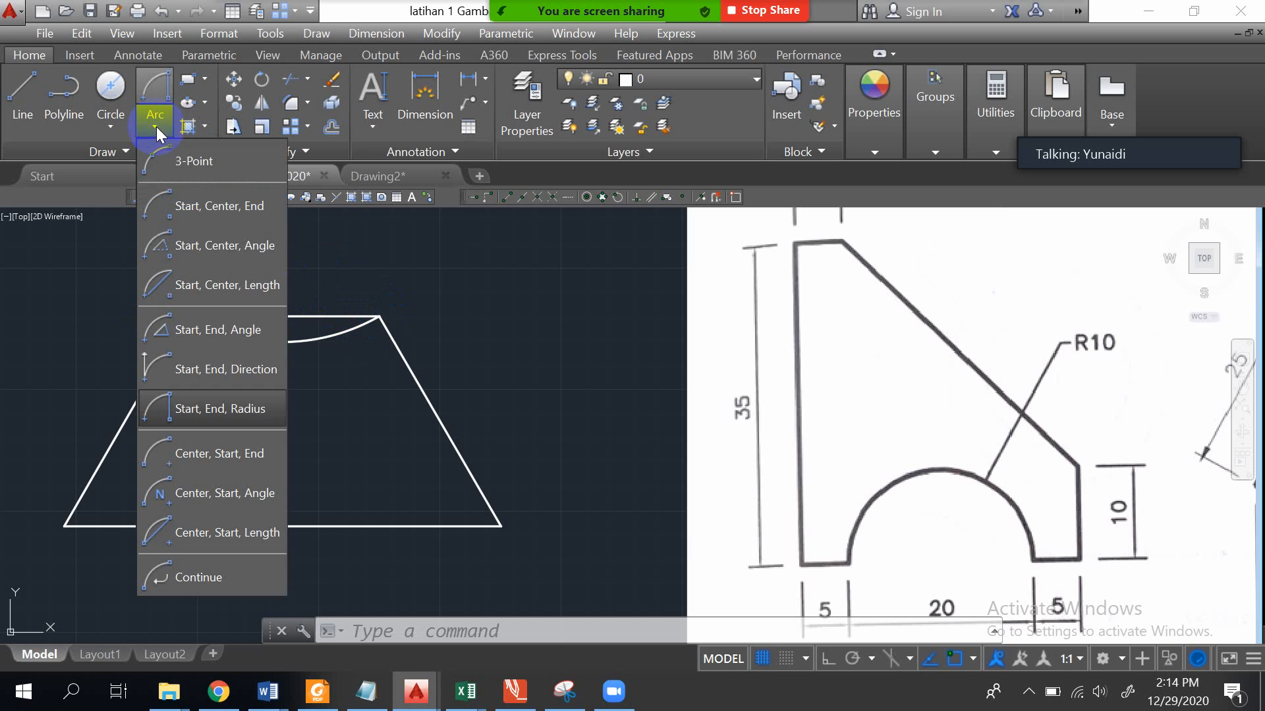
click(216, 410)
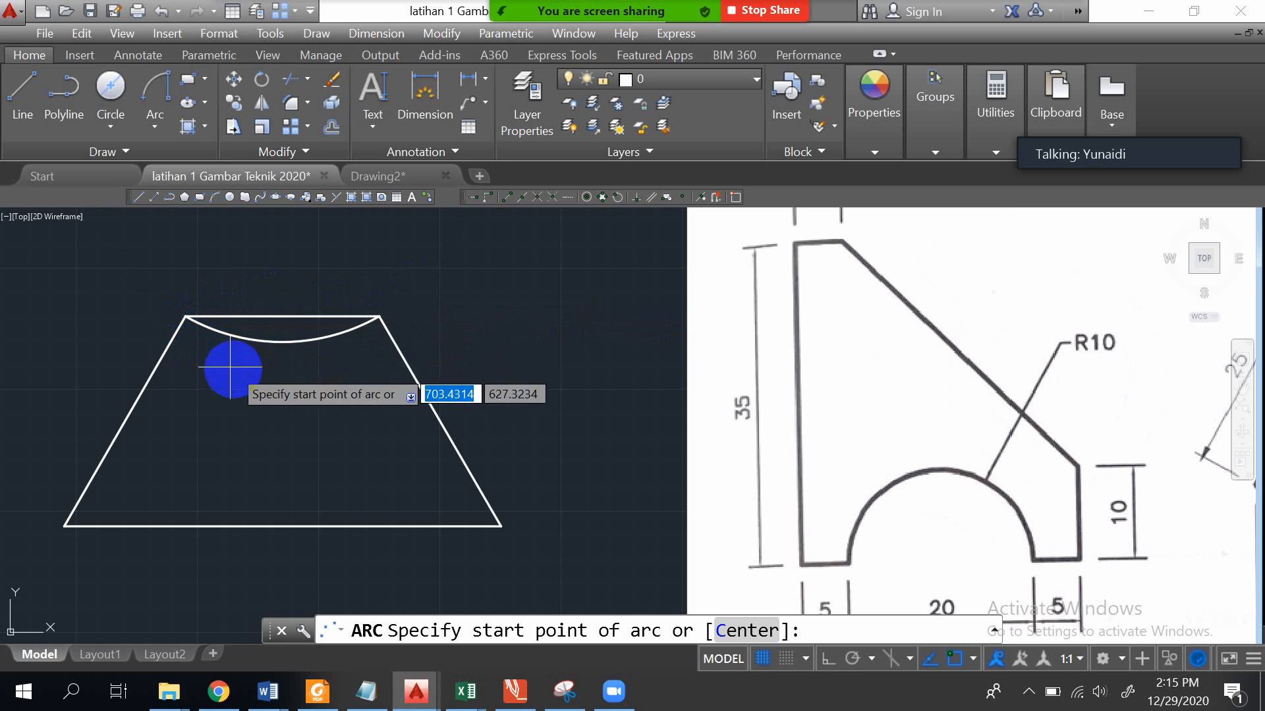
click(379, 317)
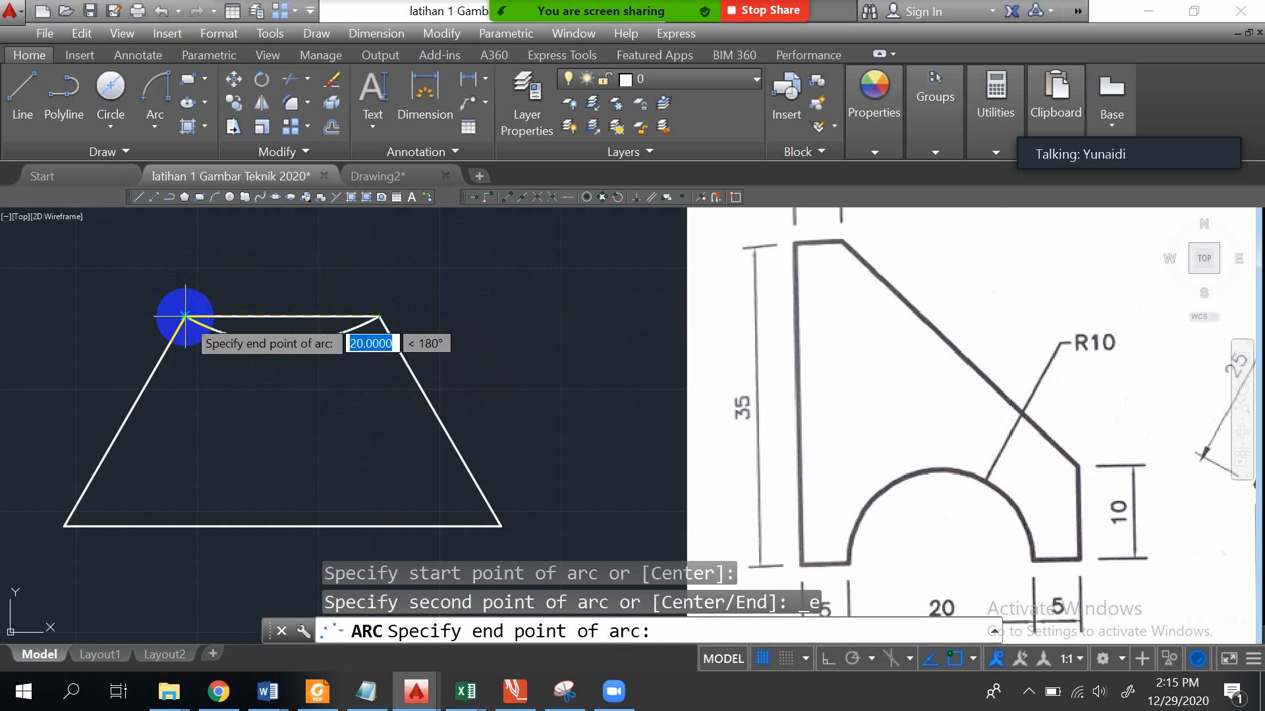
click(185, 317)
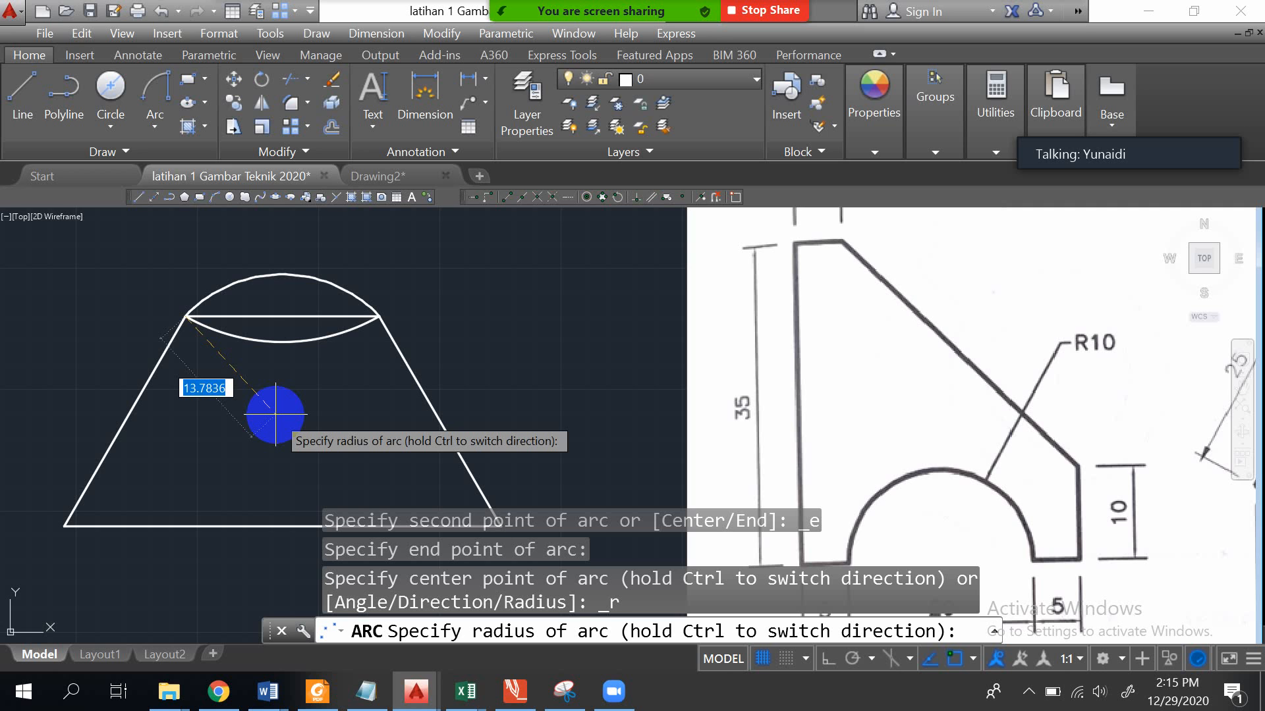
text(20)
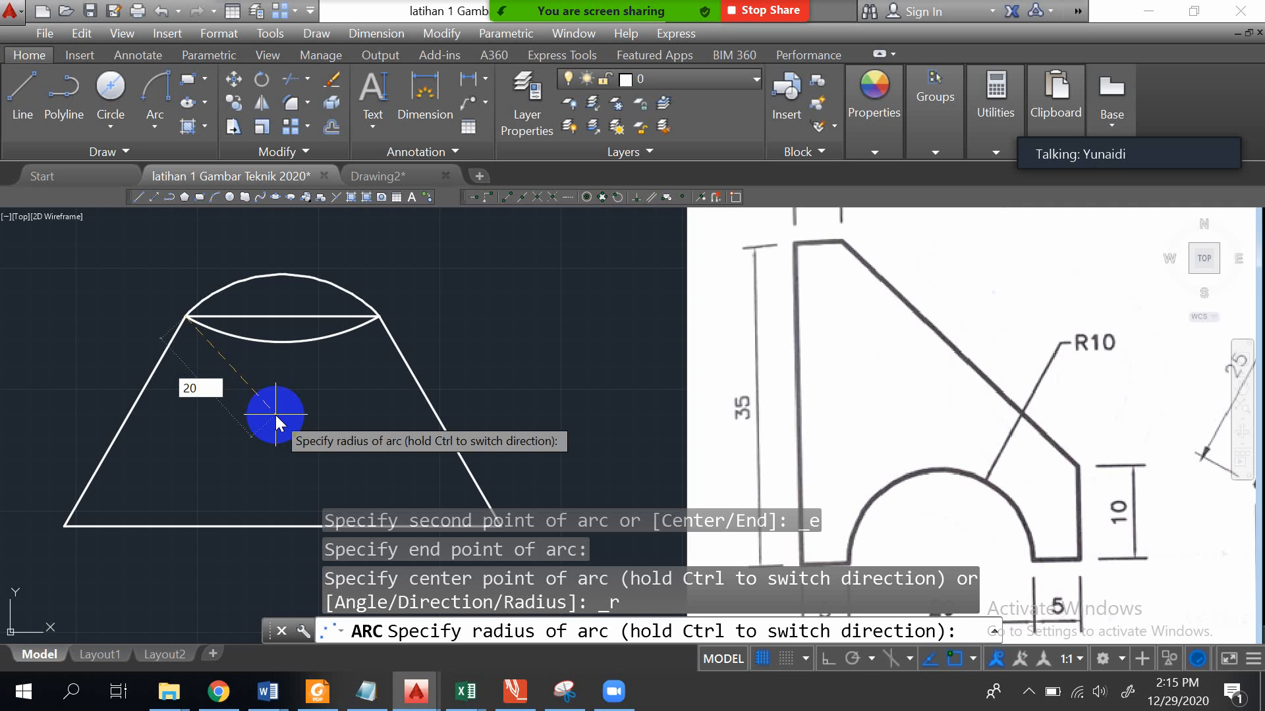
key(Return)
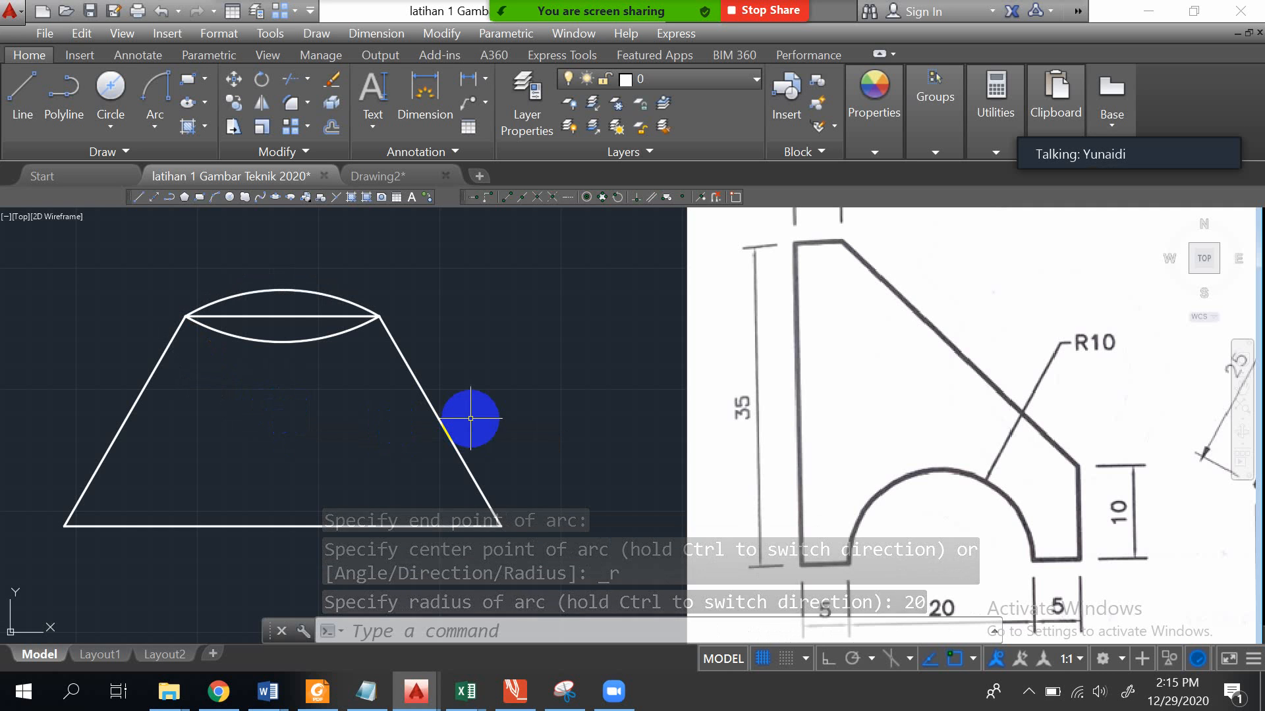
- Draw a Start, End, Radius arc of radius 45 from the trapezoid's lower-left to lower-right corner, bulging below the base line
scroll(935, 404, up, 4)
scroll(936, 405, down, 6)
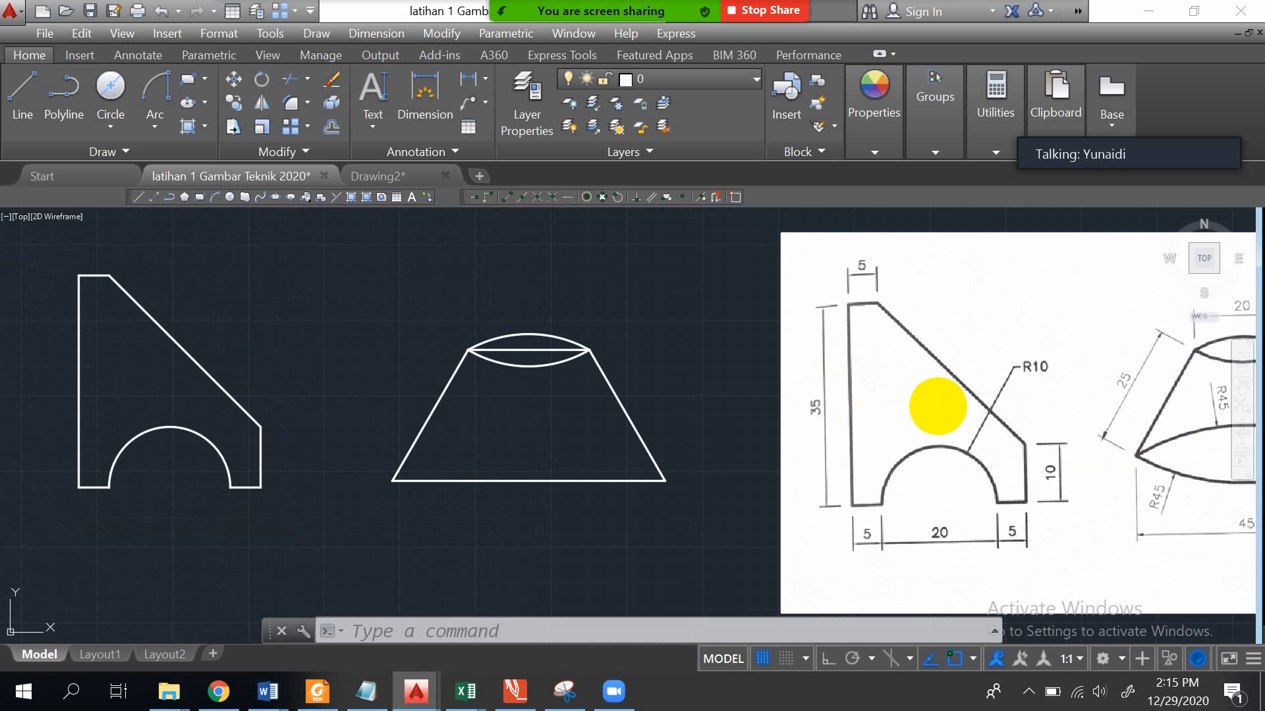
scroll(1041, 401, down, 2)
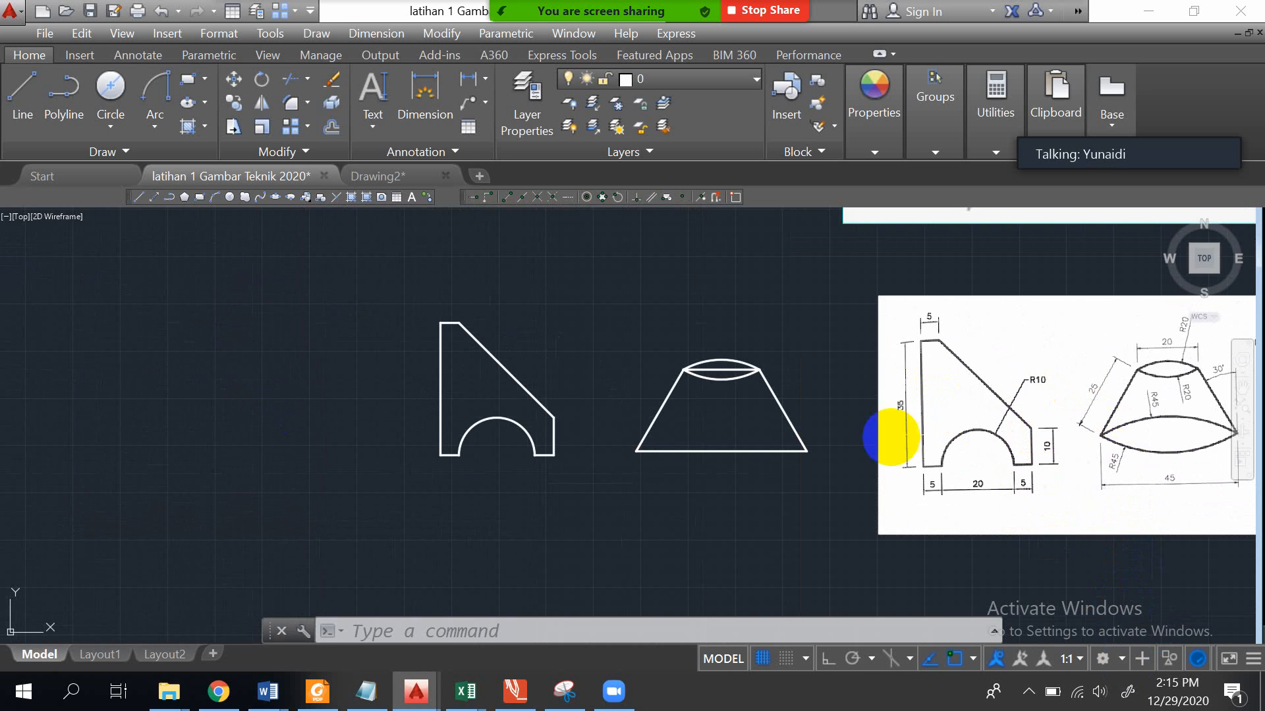
scroll(777, 444, up, 4)
scroll(777, 445, up, 2)
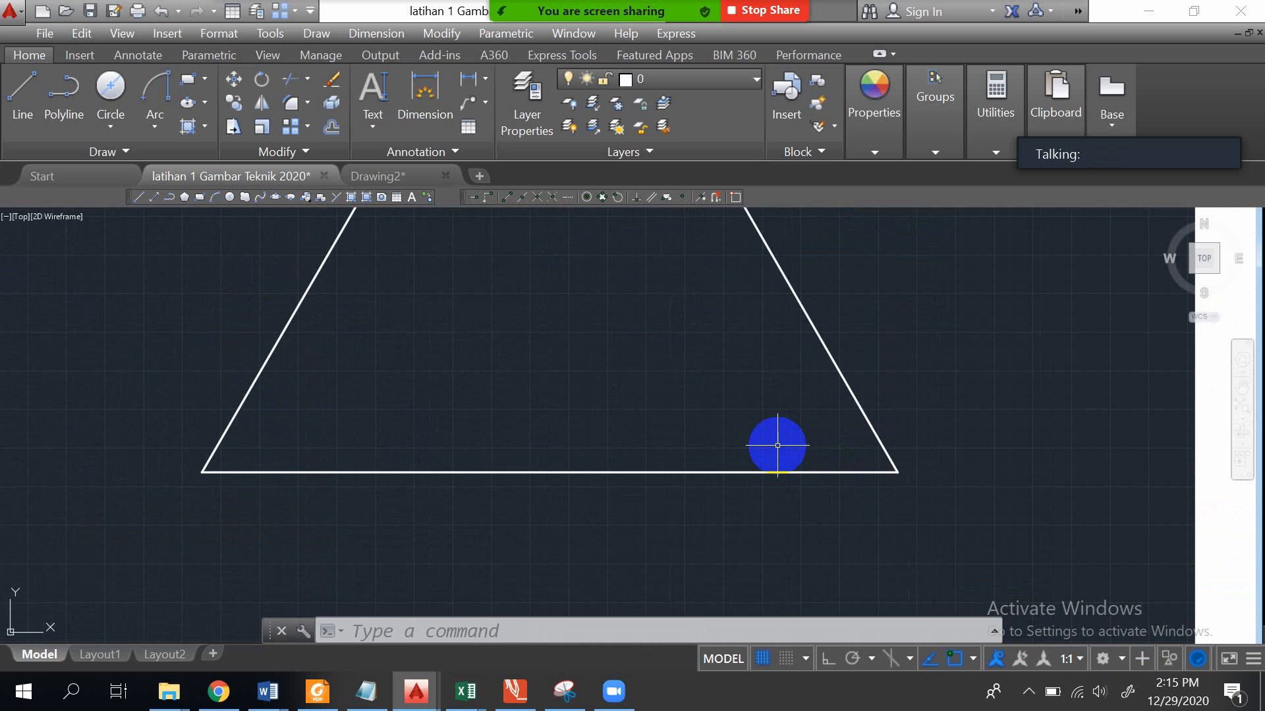
click(145, 126)
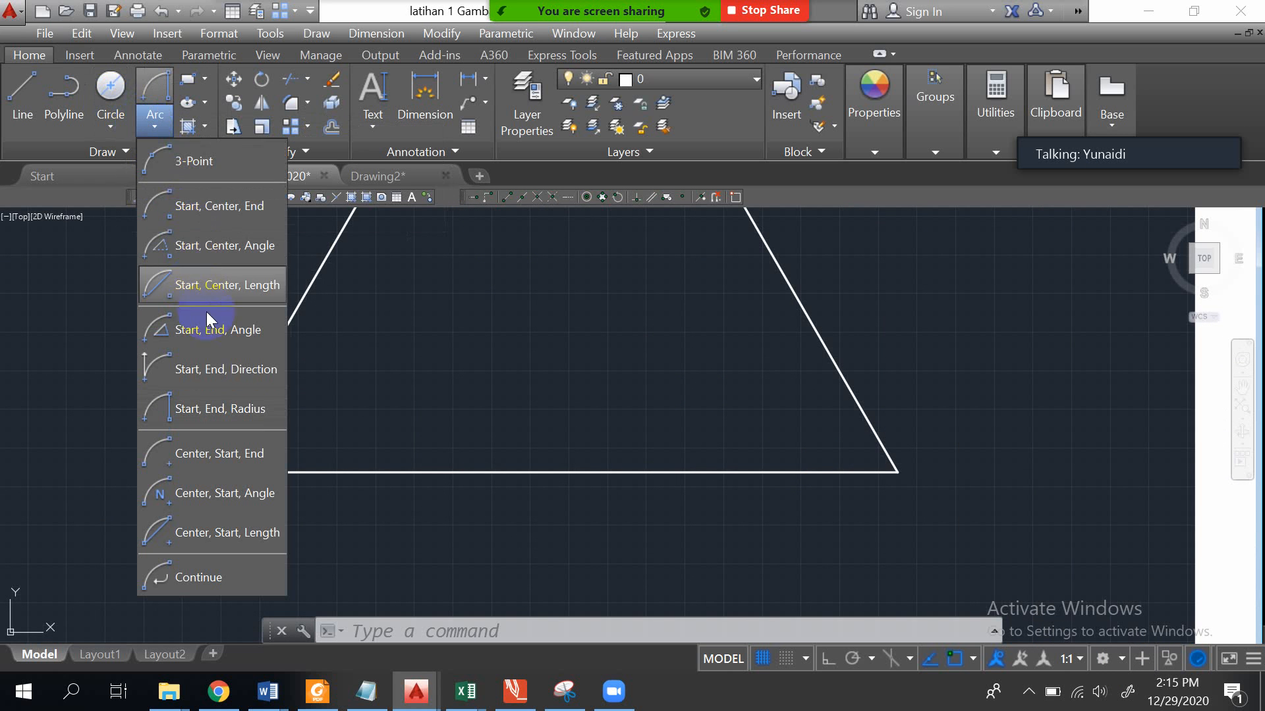
click(242, 408)
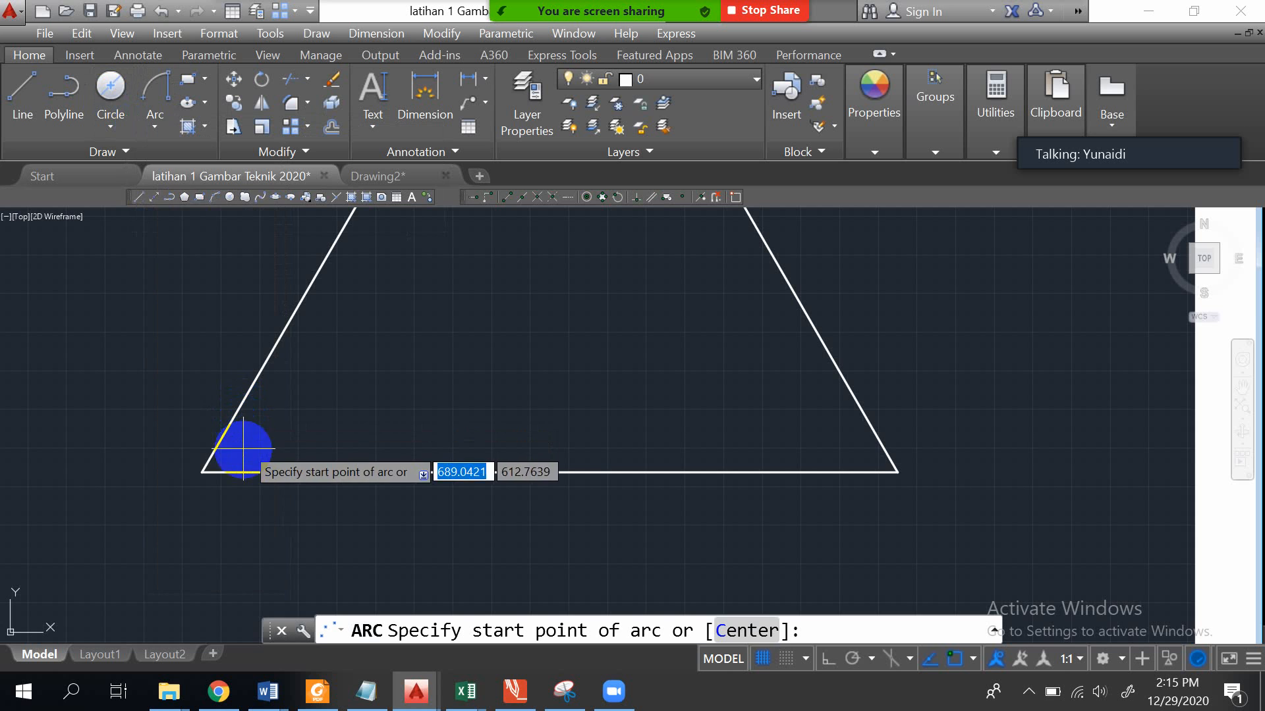
click(202, 472)
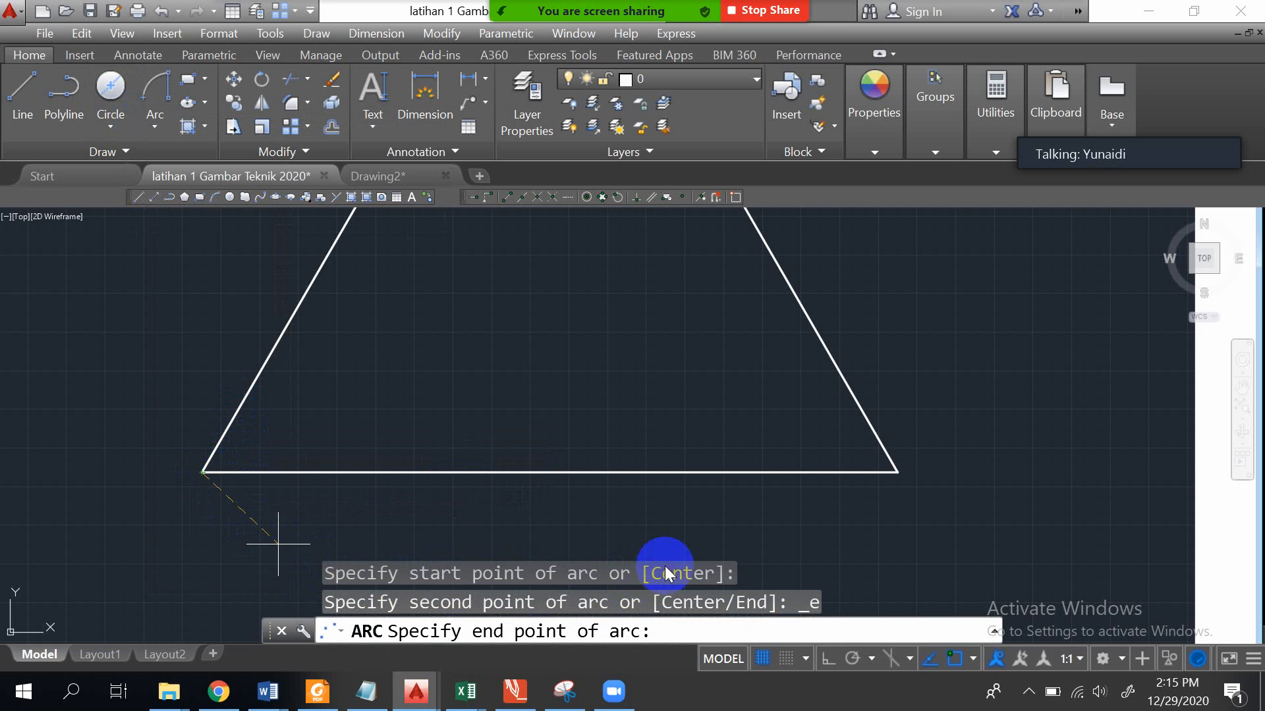
click(898, 472)
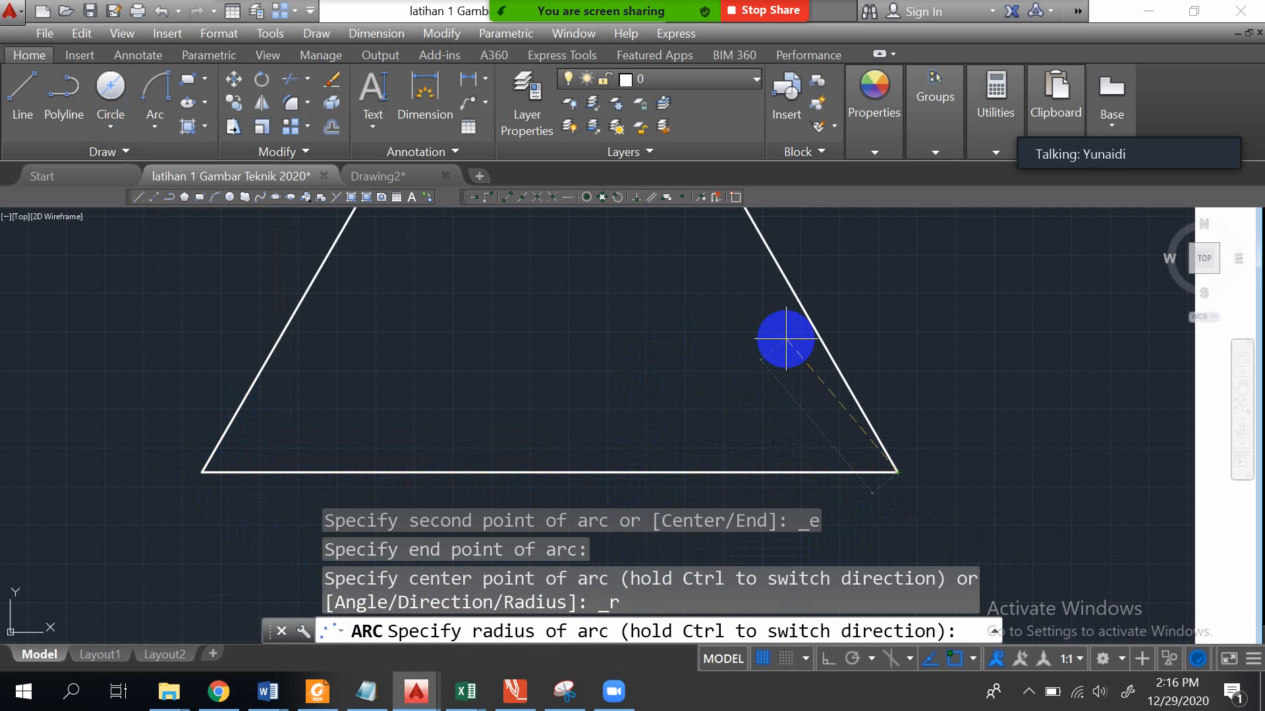
scroll(786, 339, up, 2)
scroll(785, 338, down, 7)
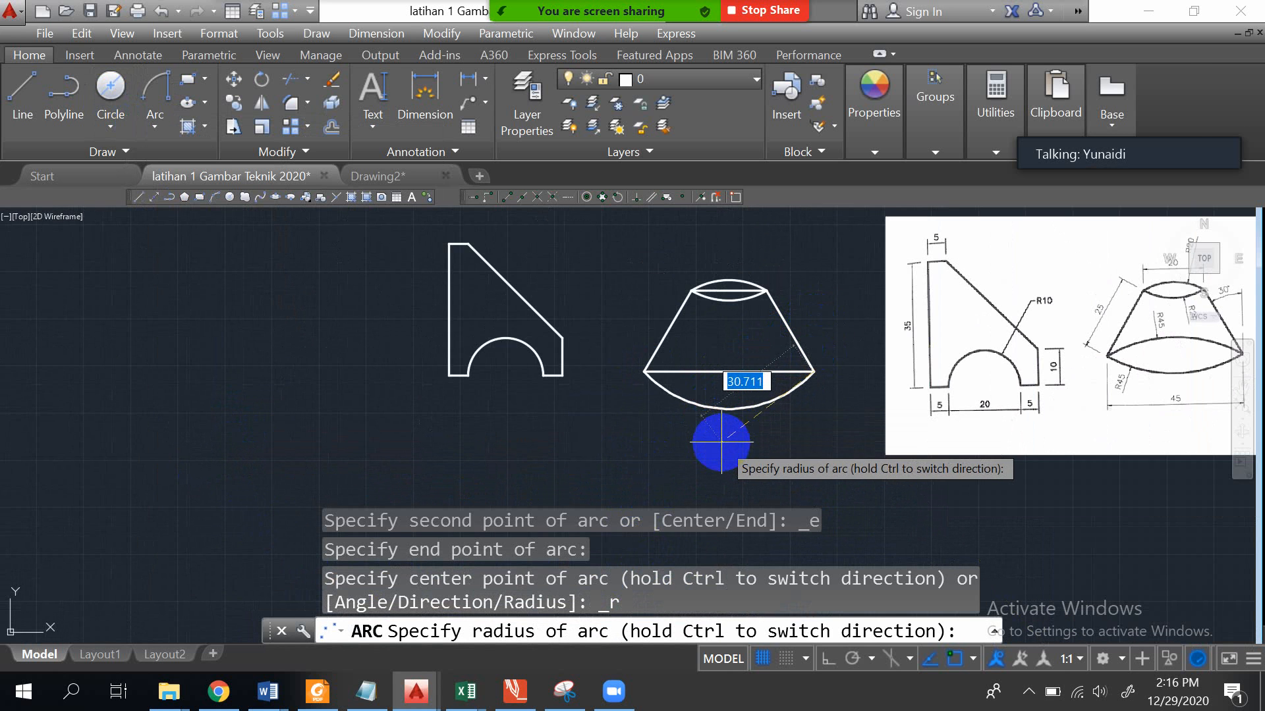
scroll(721, 414, up, 2)
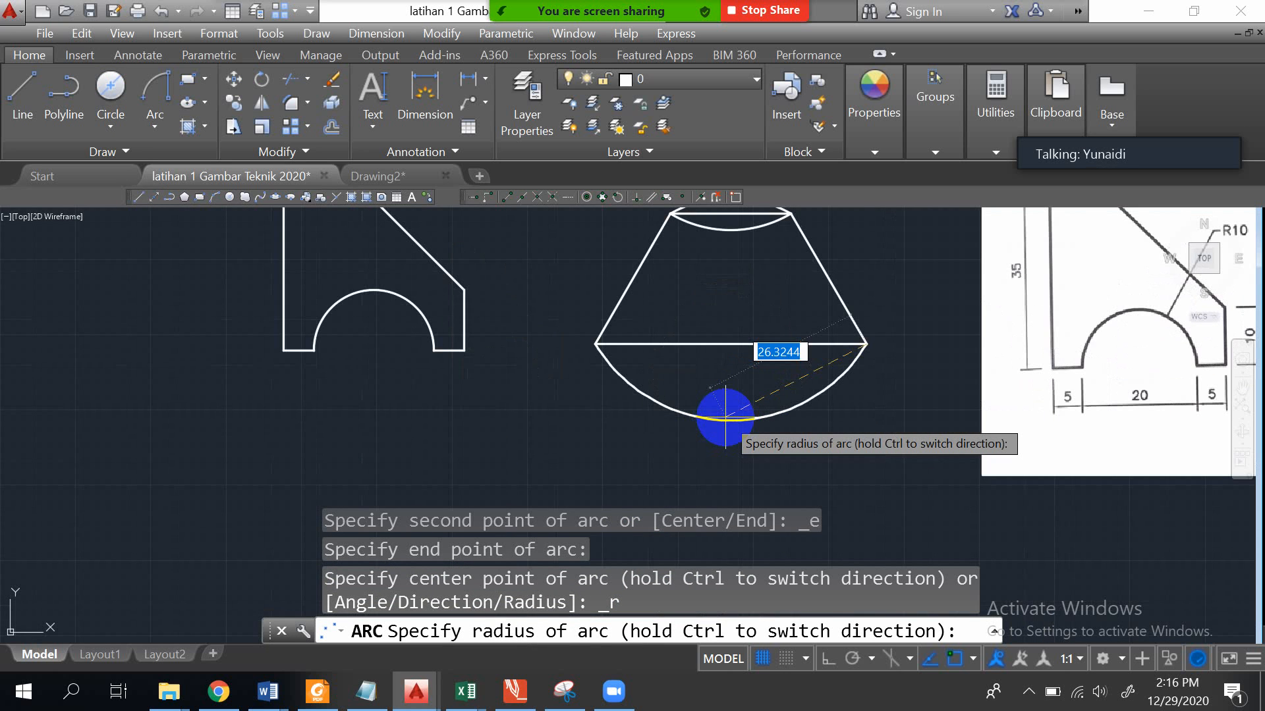
text(45)
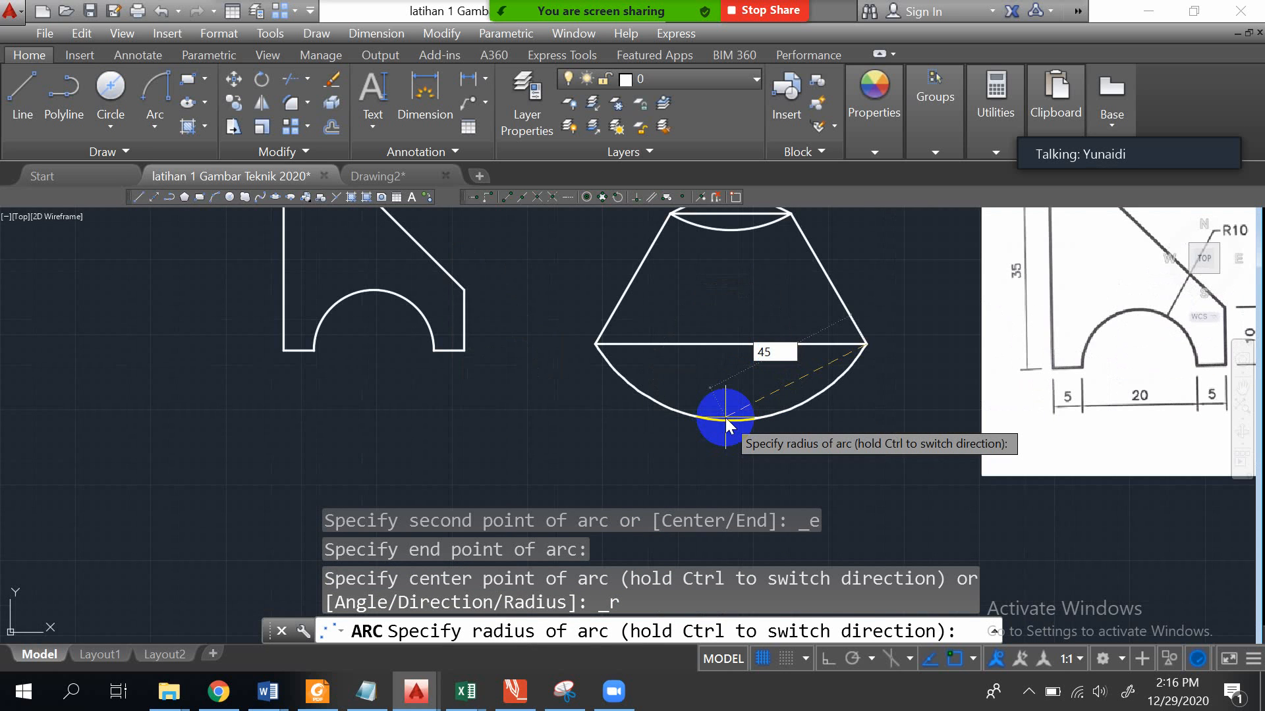
key(Return)
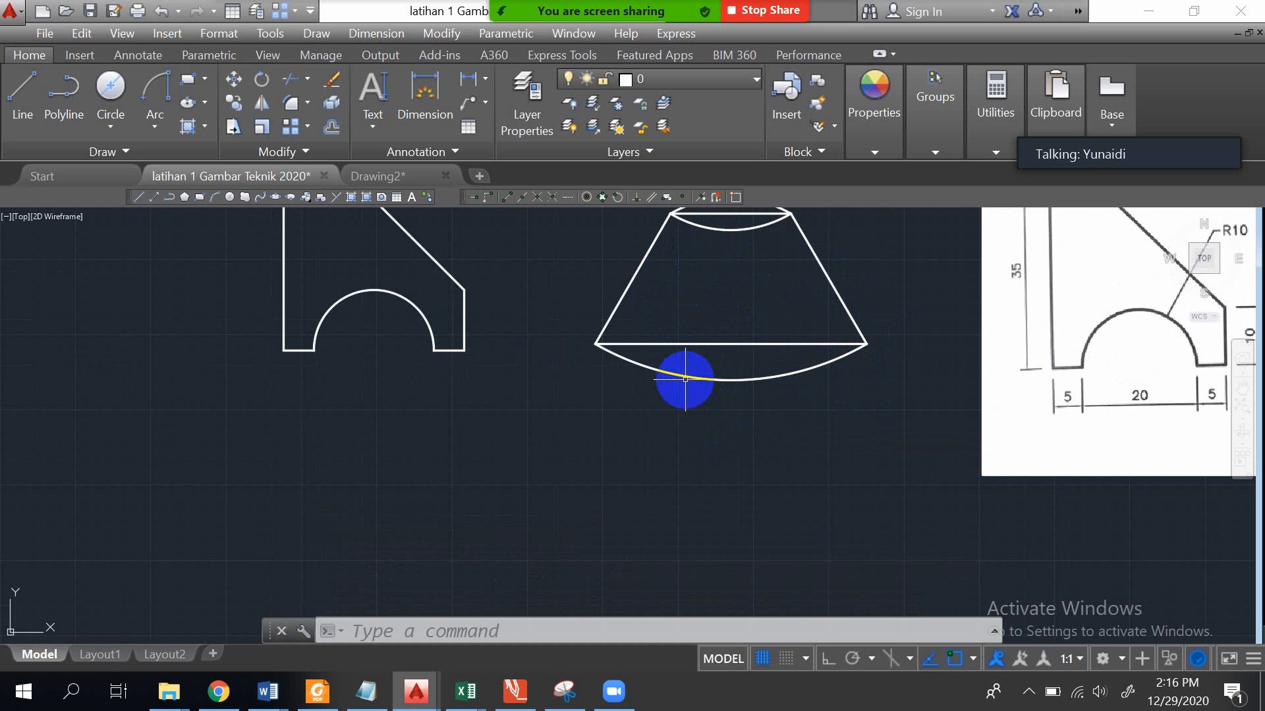
- Draw a Start, End, Radius arc of radius 45 from the trapezoid's lower-right to lower-left corner, bulging above the base line
click(156, 127)
click(225, 410)
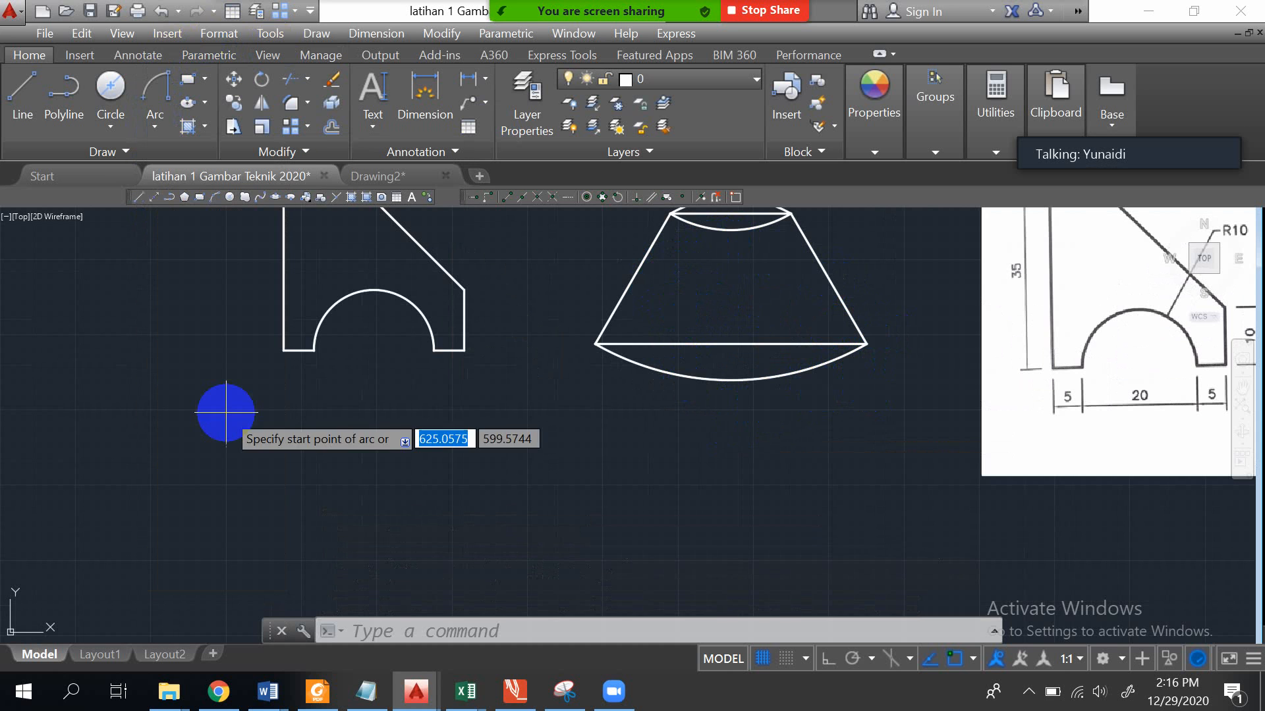
click(865, 344)
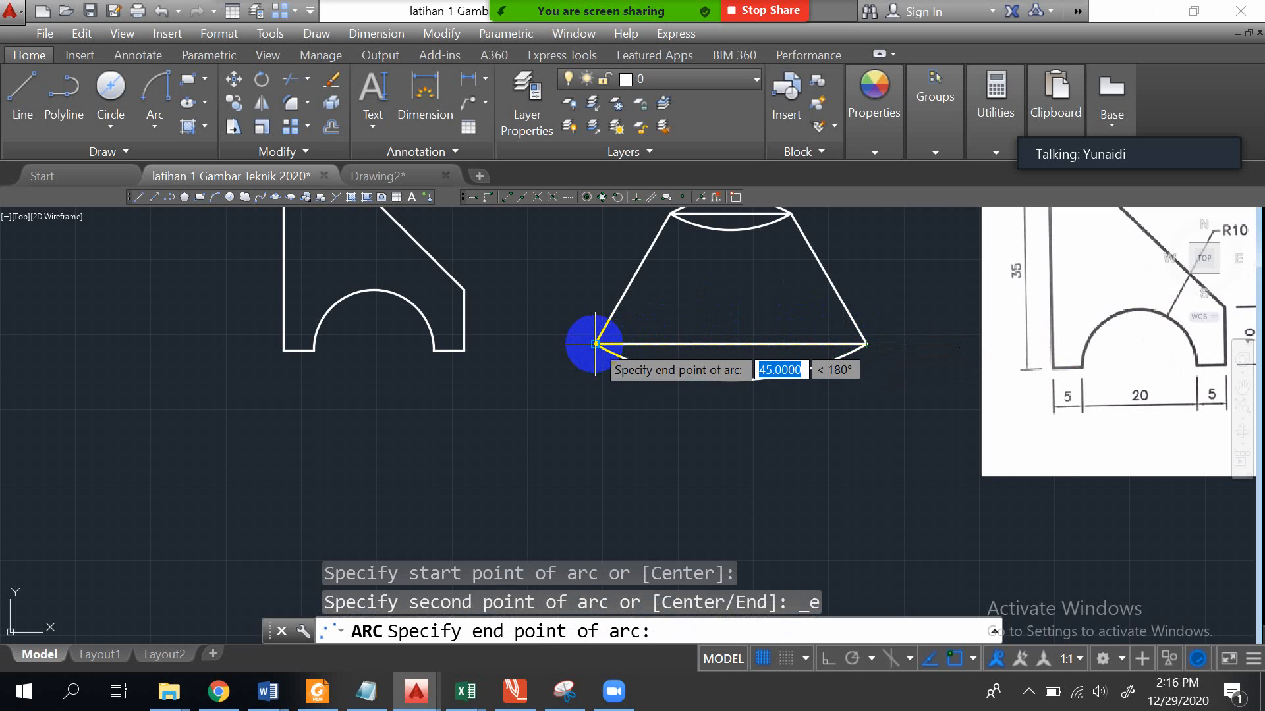
click(595, 343)
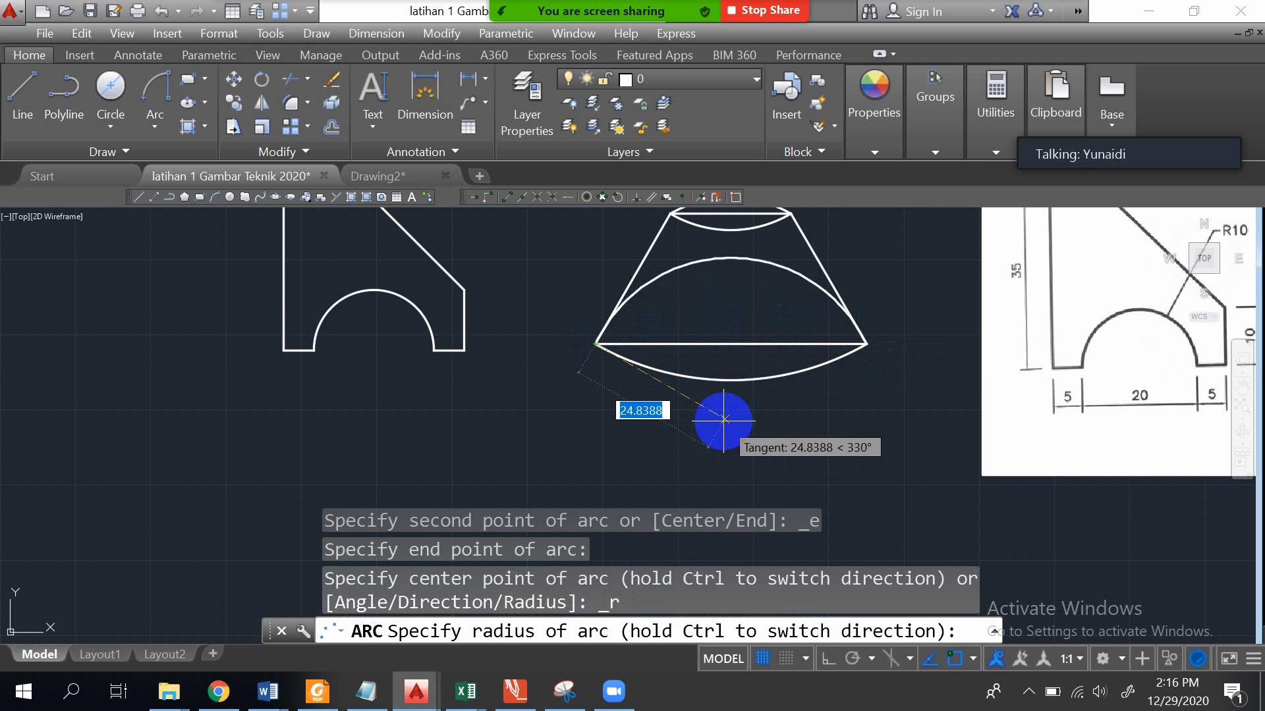
text(45)
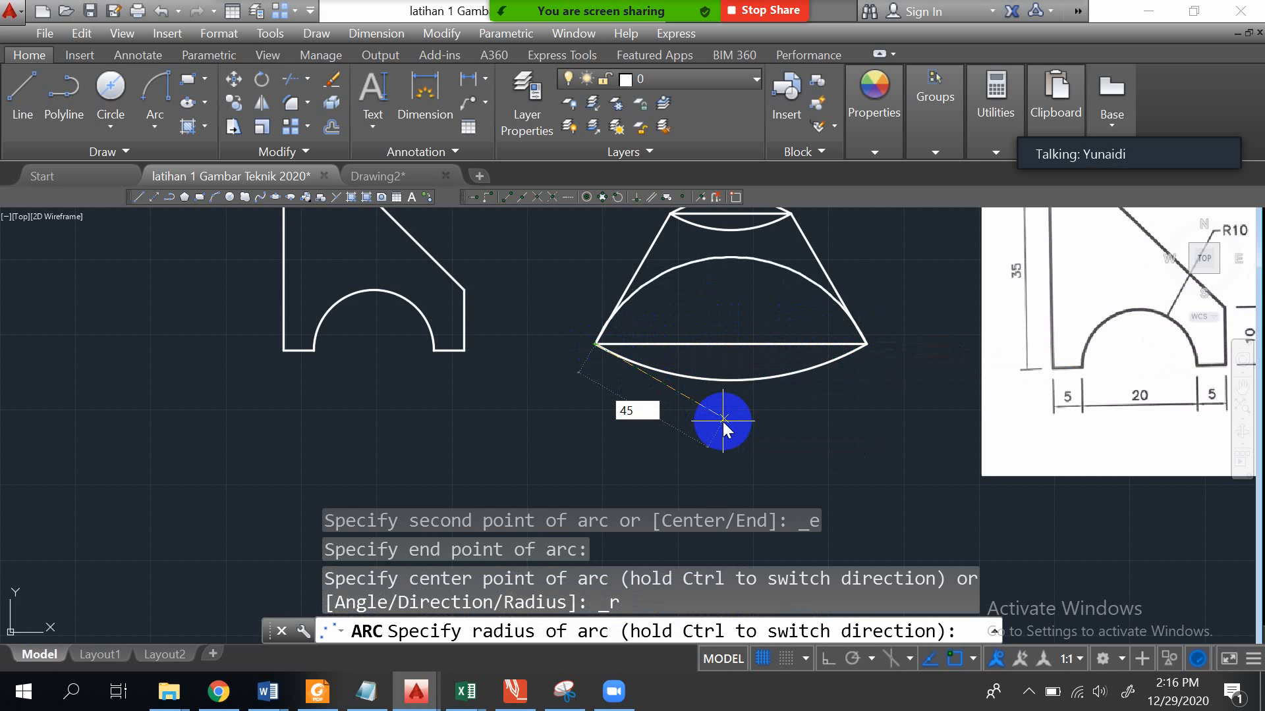
key(Return)
- Delete the straight top edge and base line of the trapezoid, keeping the arcs and sloped sides
scroll(867, 259, up, 2)
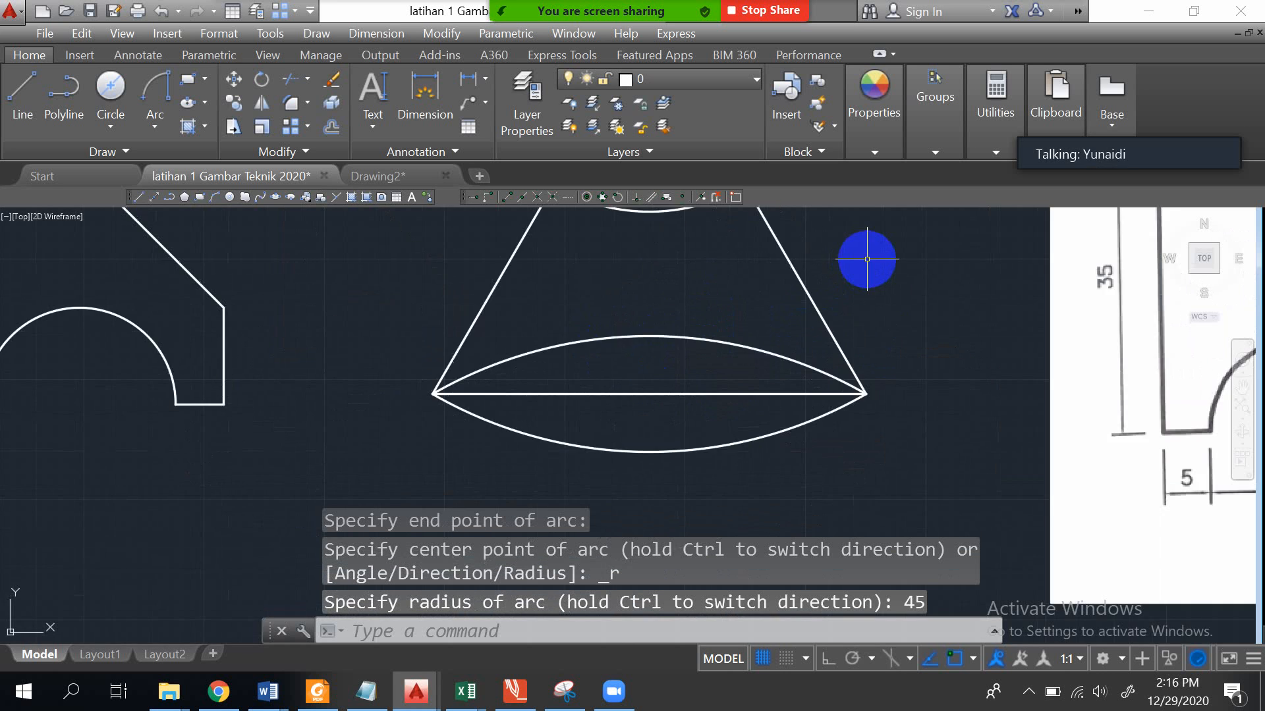
scroll(867, 259, down, 4)
scroll(982, 239, down, 3)
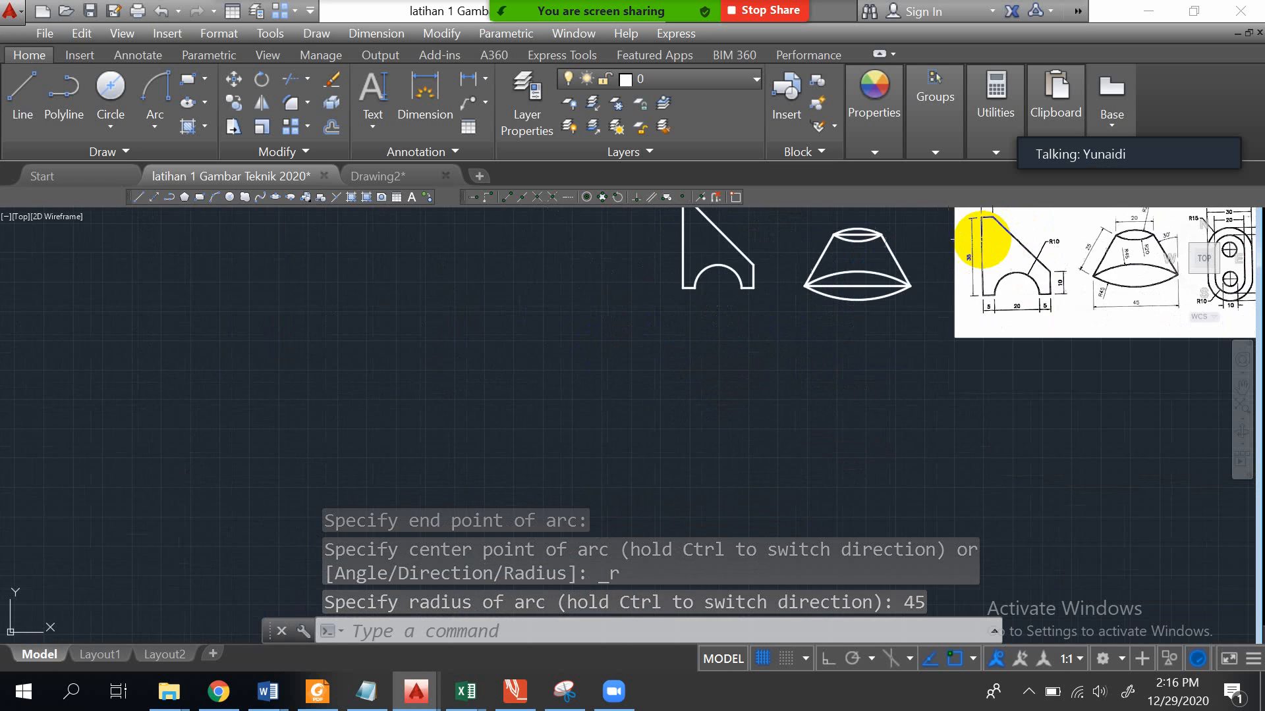
scroll(982, 218, up, 6)
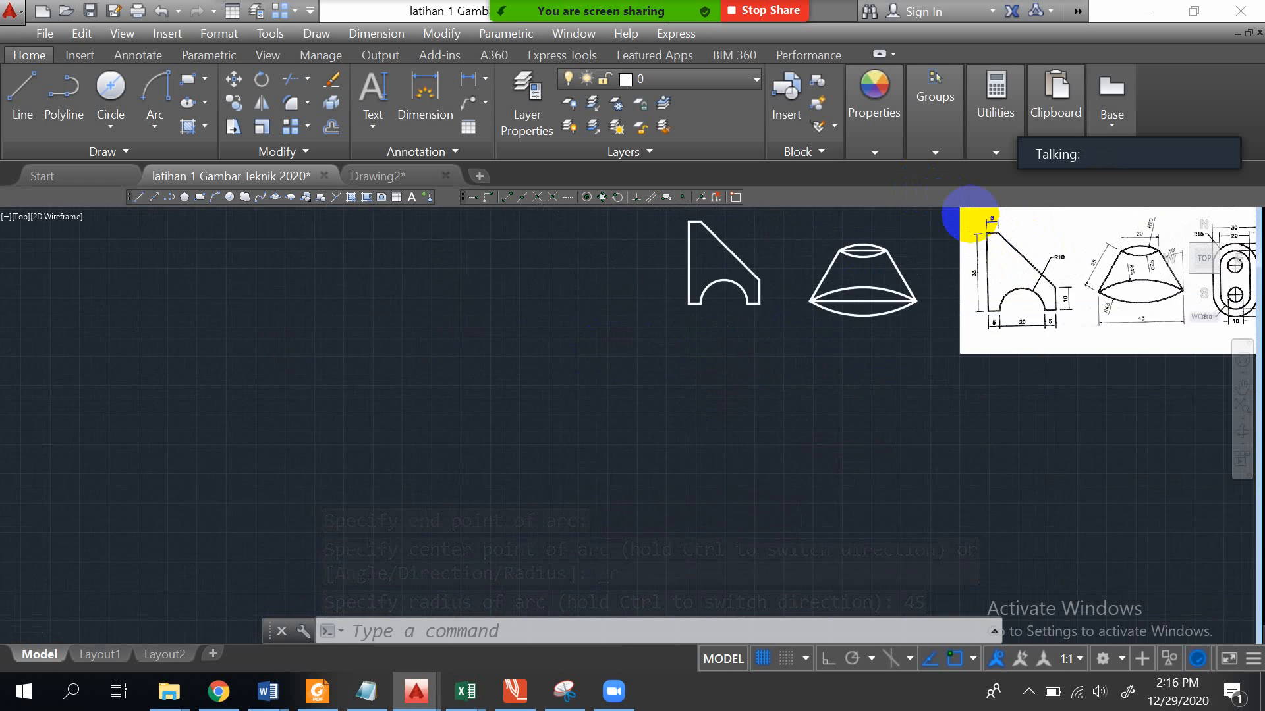
scroll(920, 319, up, 2)
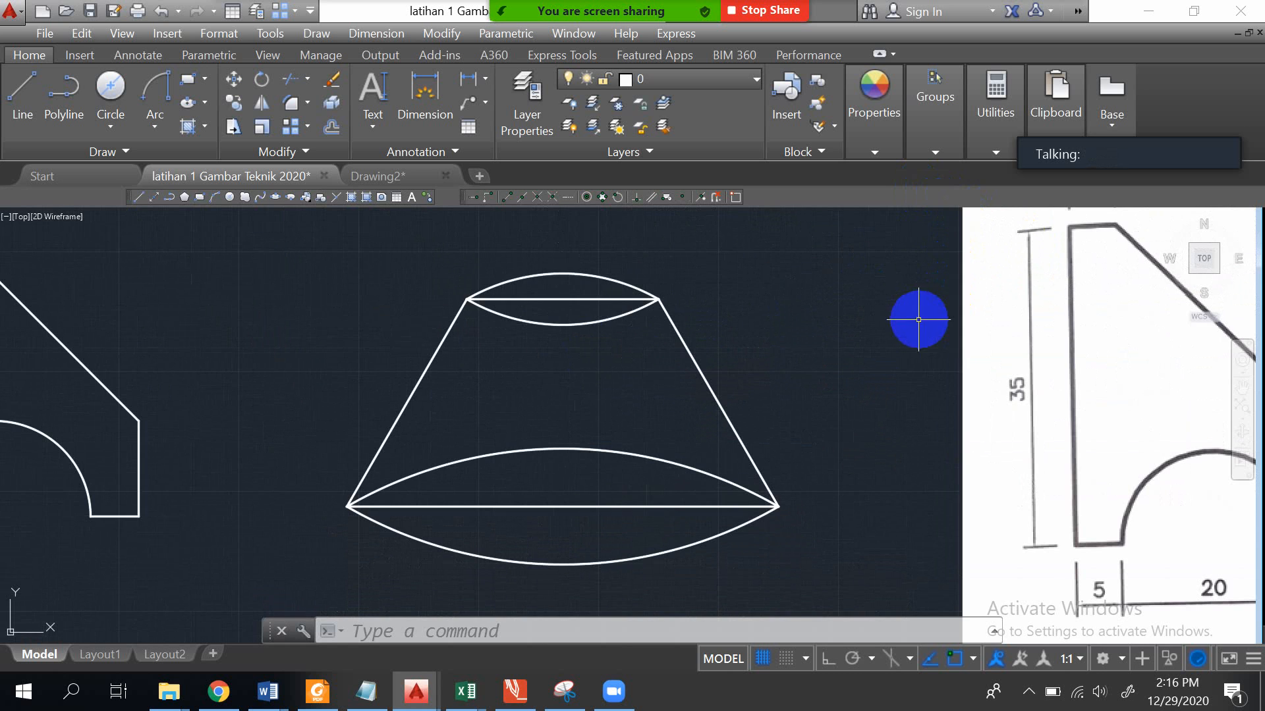
click(612, 507)
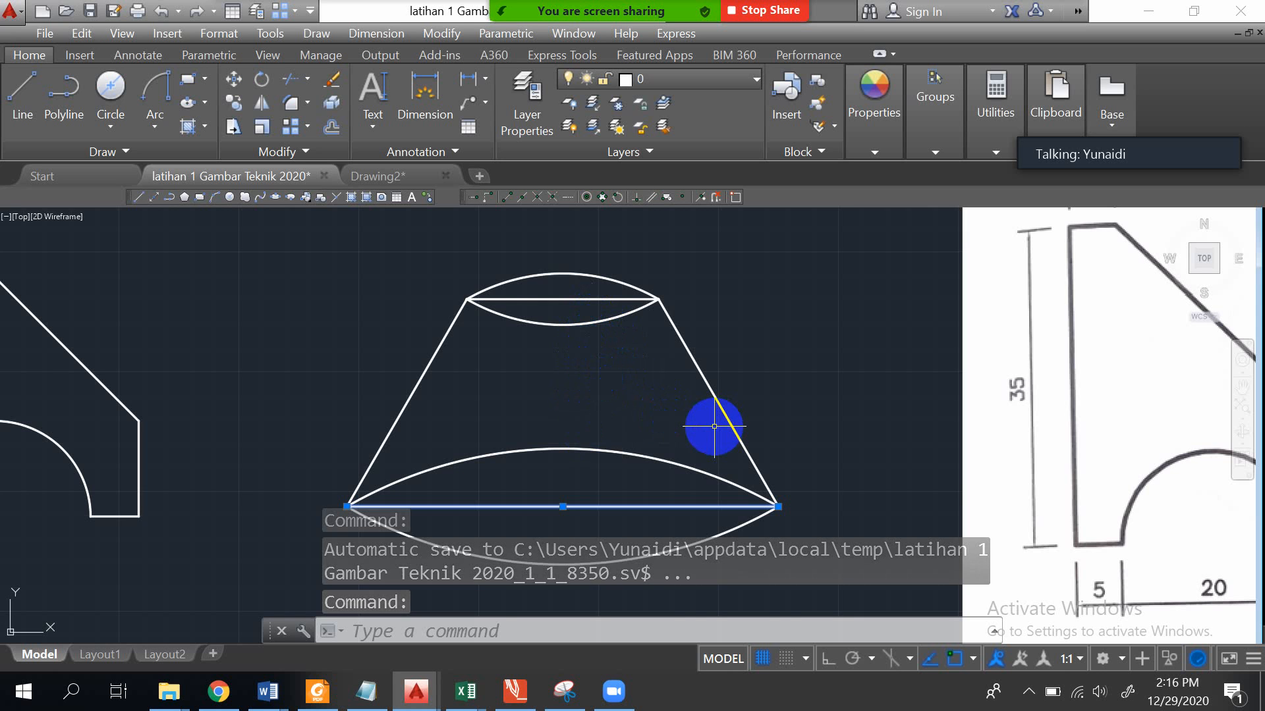
key(Escape)
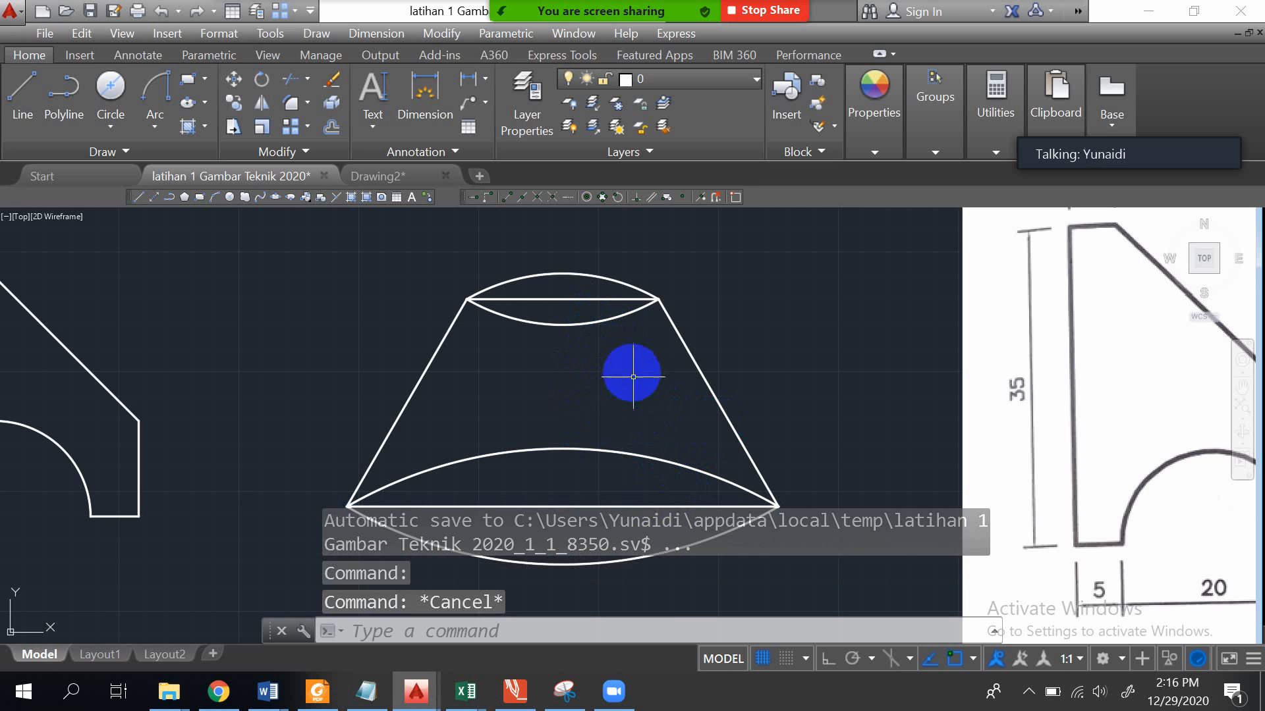
click(595, 299)
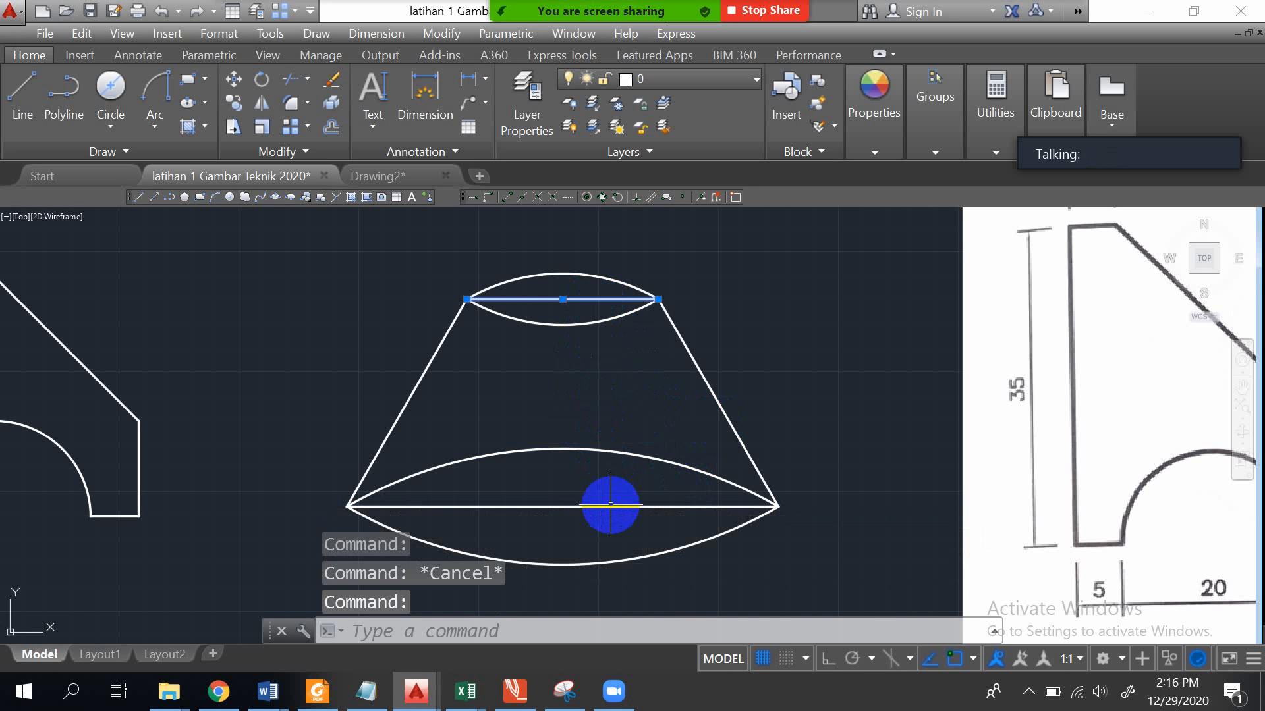
click(610, 503)
click(593, 507)
click(596, 536)
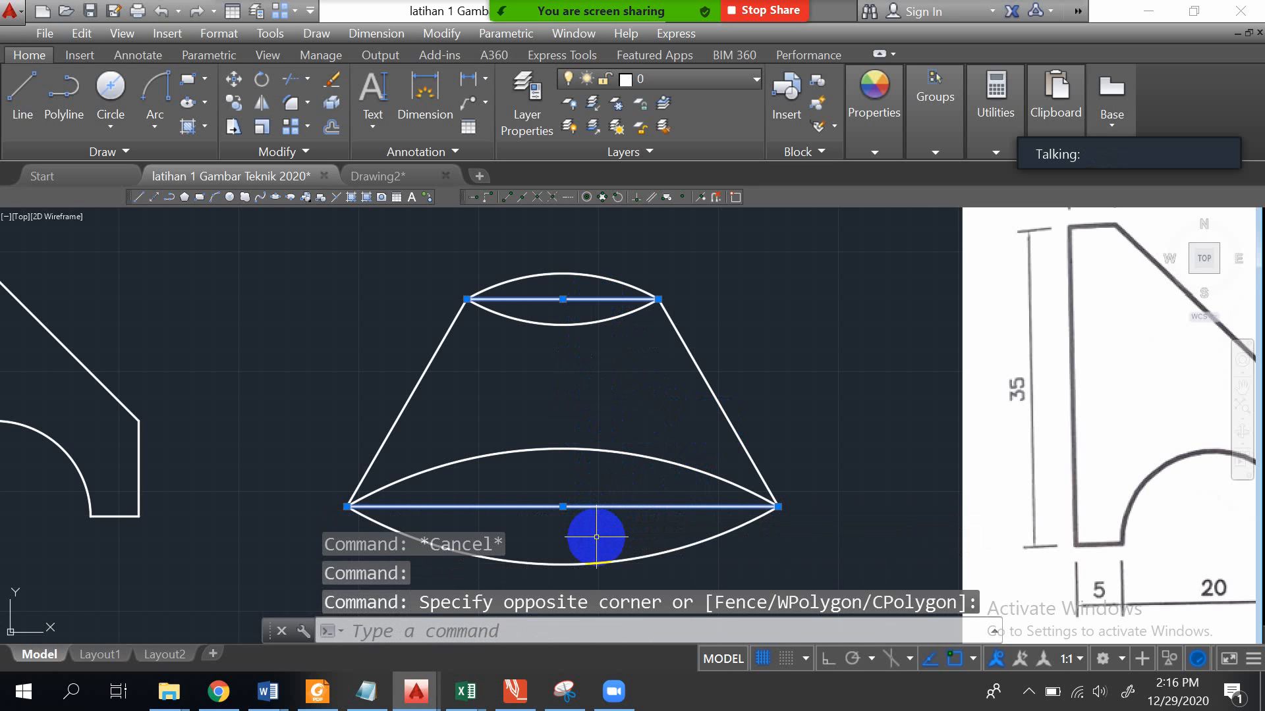
key(Delete)
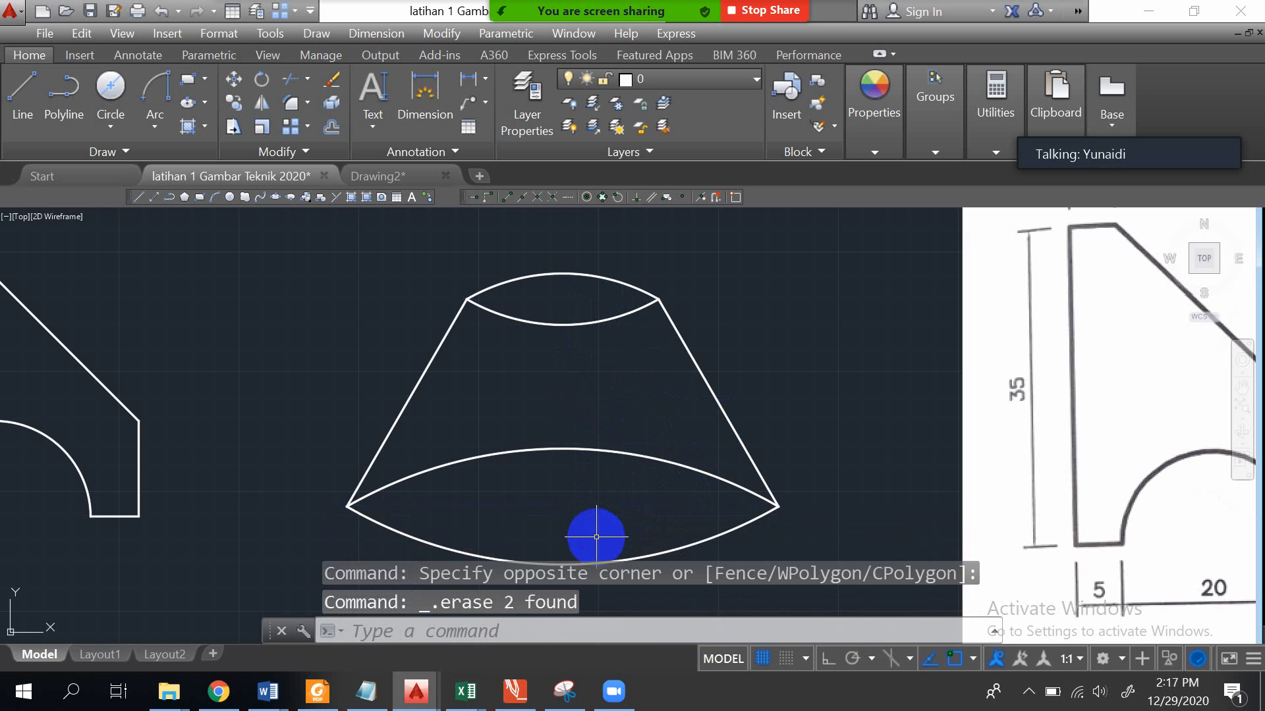
- Draw a Center, Diameter circle of diameter 10 in the empty space beside the reference image
scroll(653, 421, down, 2)
scroll(654, 421, down, 2)
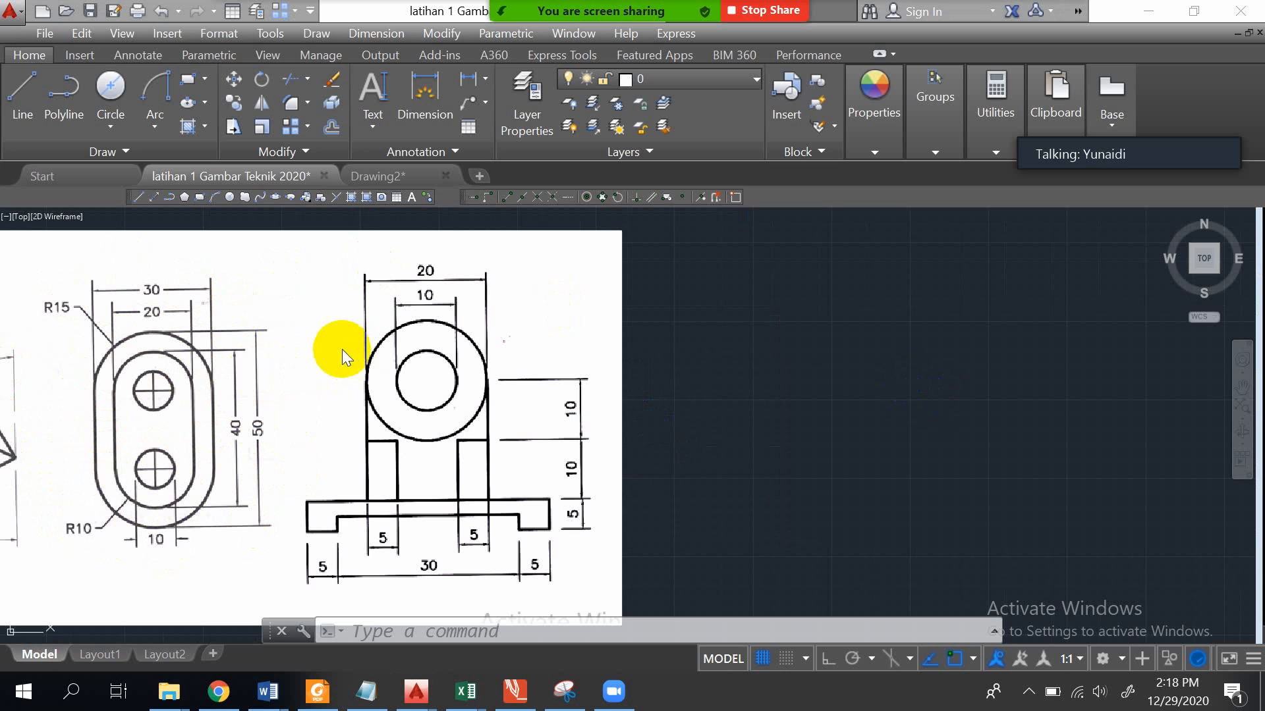
click(765, 390)
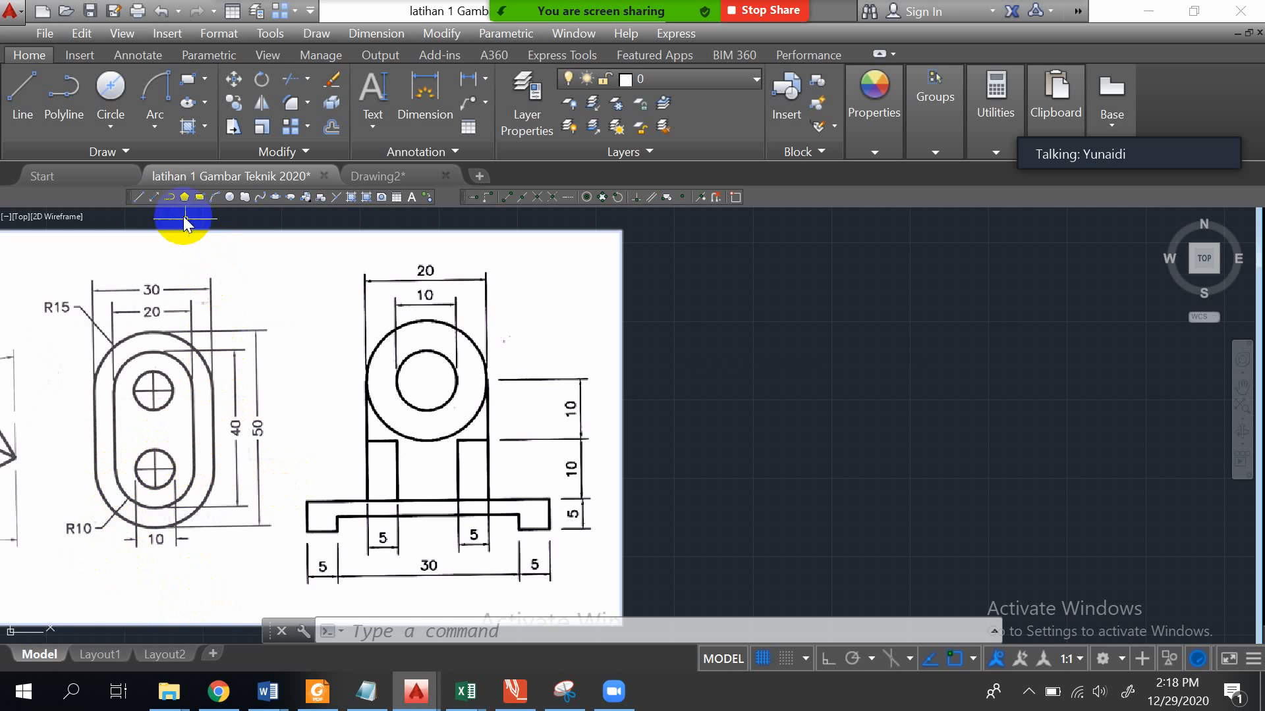
click(117, 129)
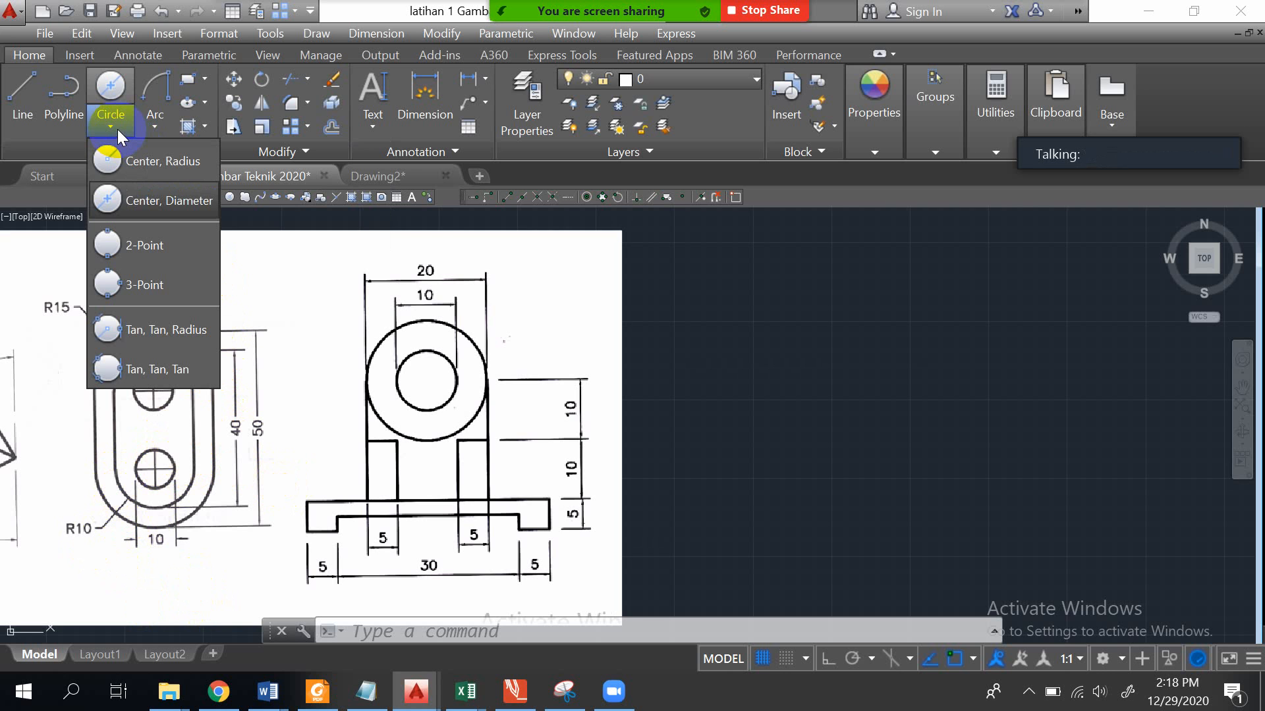
click(116, 200)
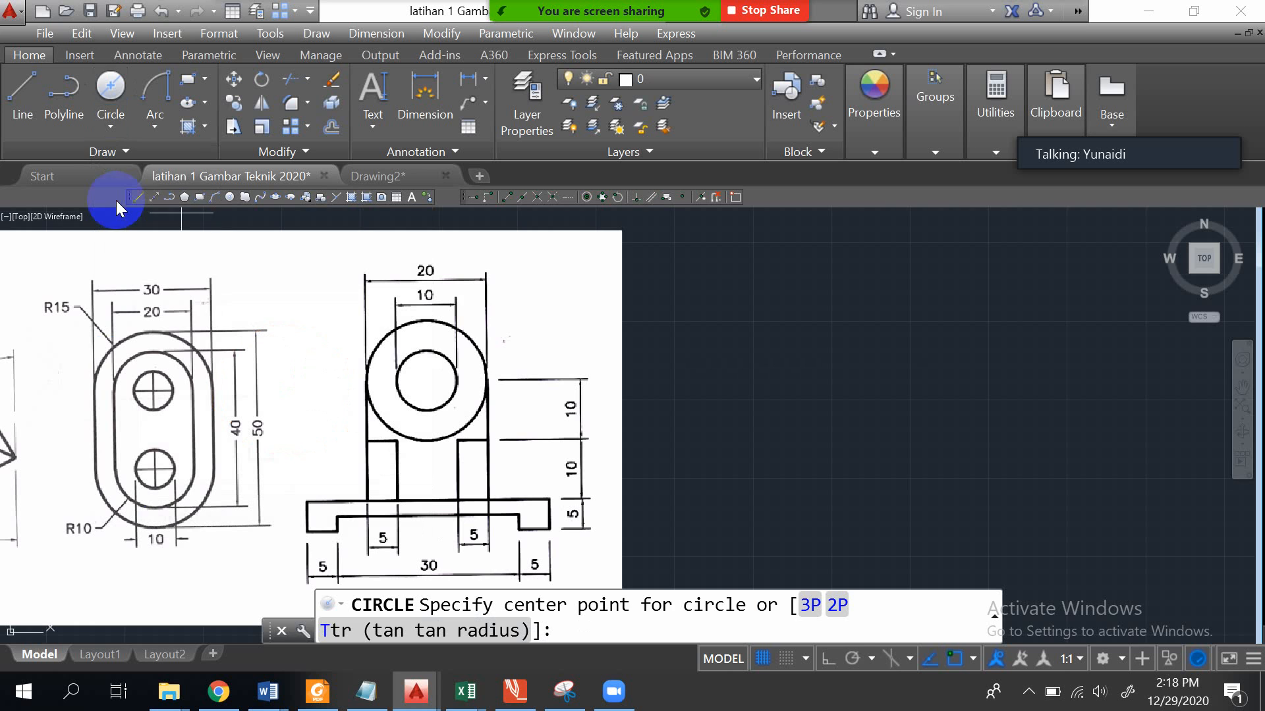
click(789, 313)
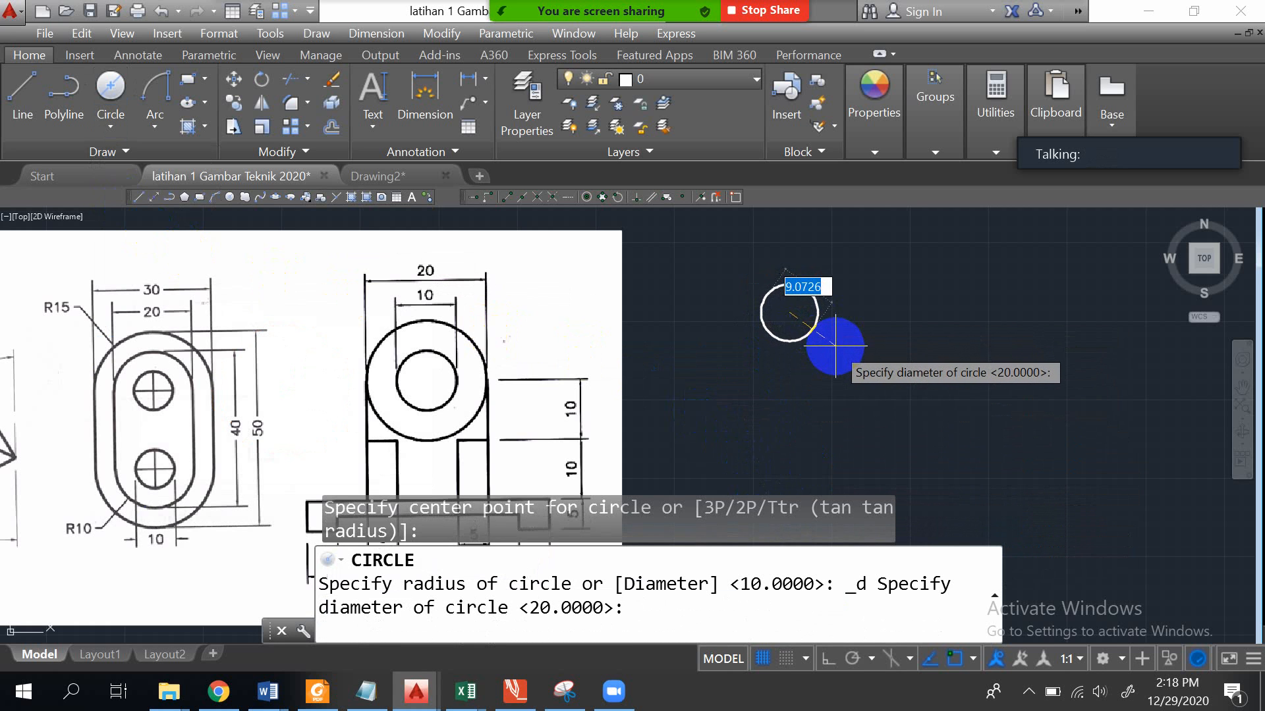
text(1)
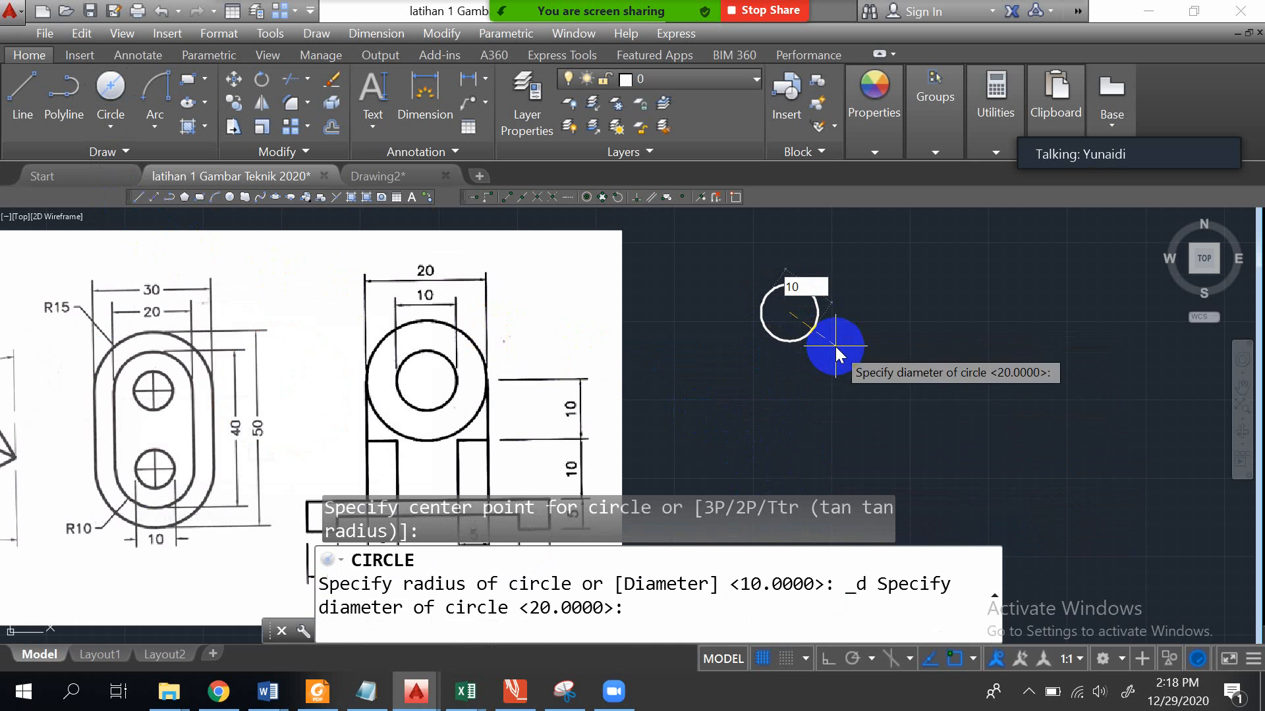
text(0)
key(Return)
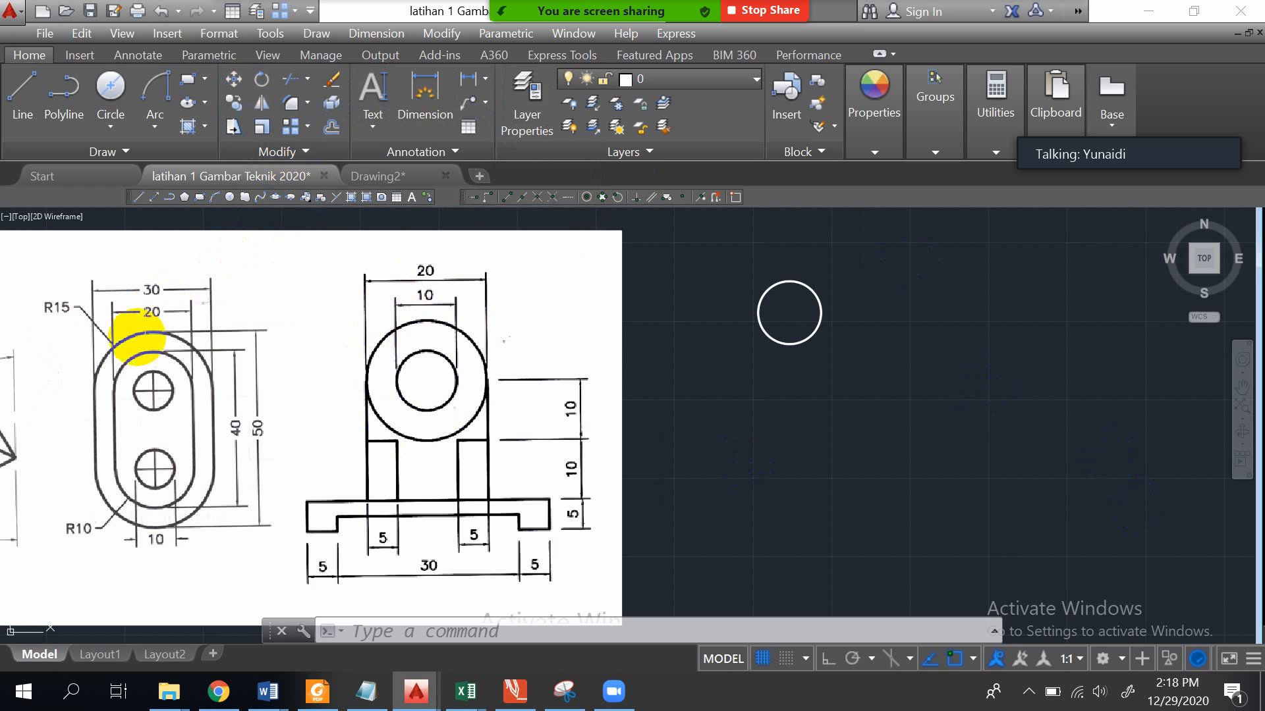
- Copy the 10-diameter circle from its centre straight down by 20 with Ortho on
click(235, 109)
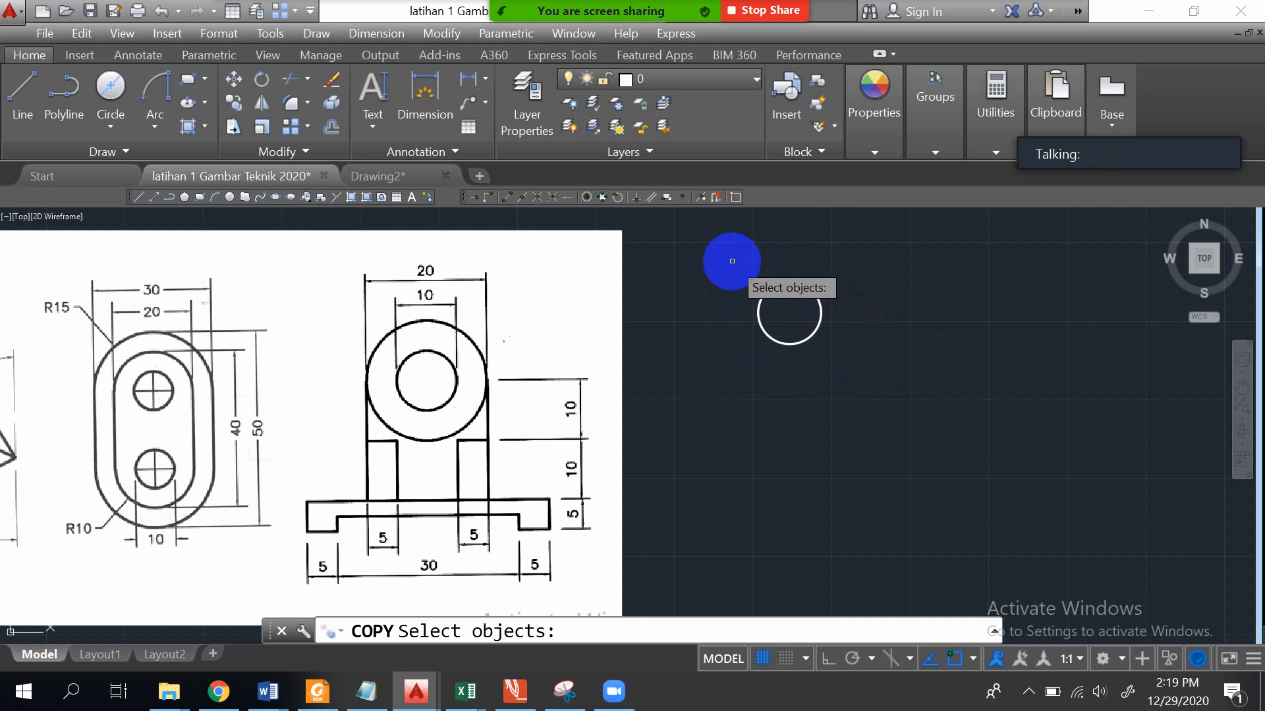
click(787, 281)
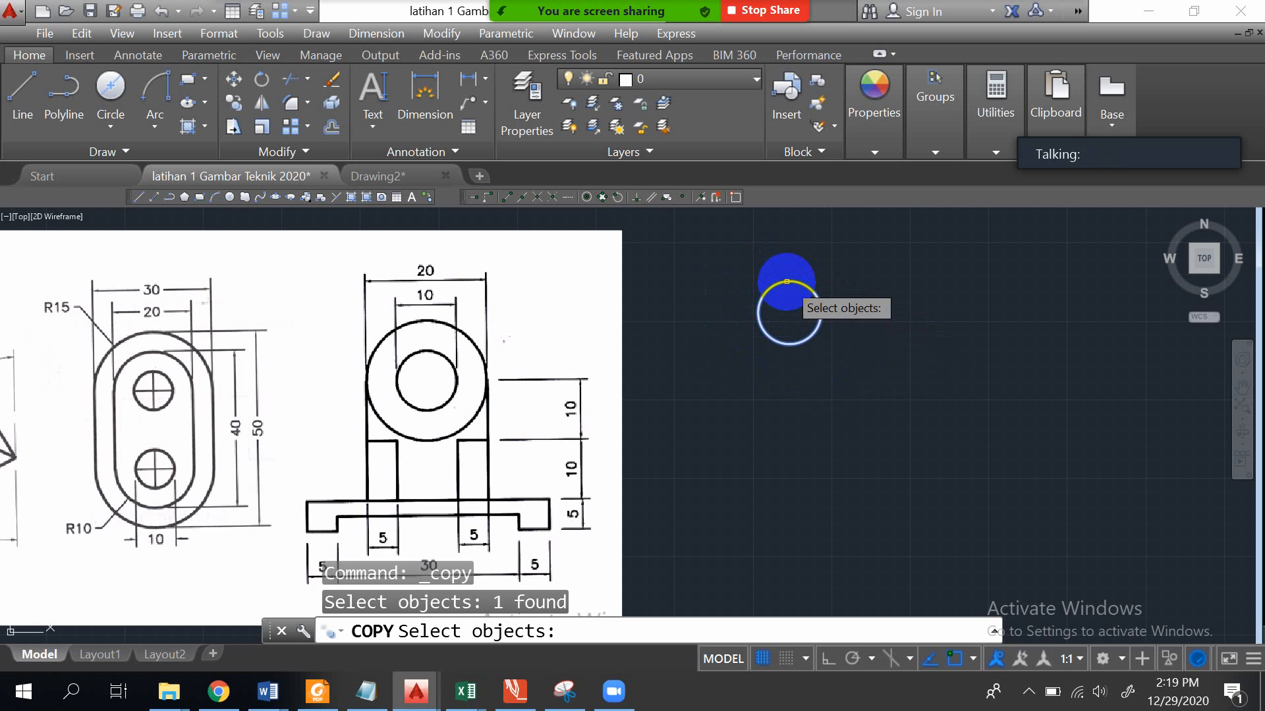
click(731, 262)
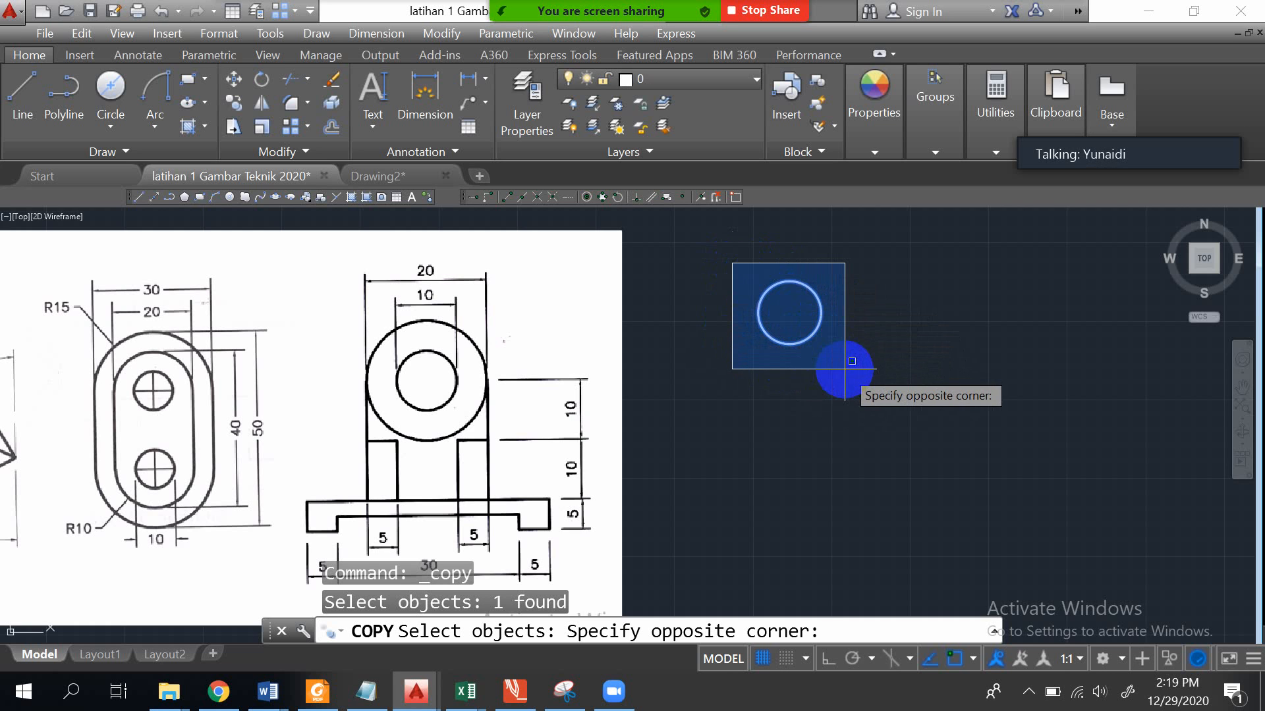
click(844, 369)
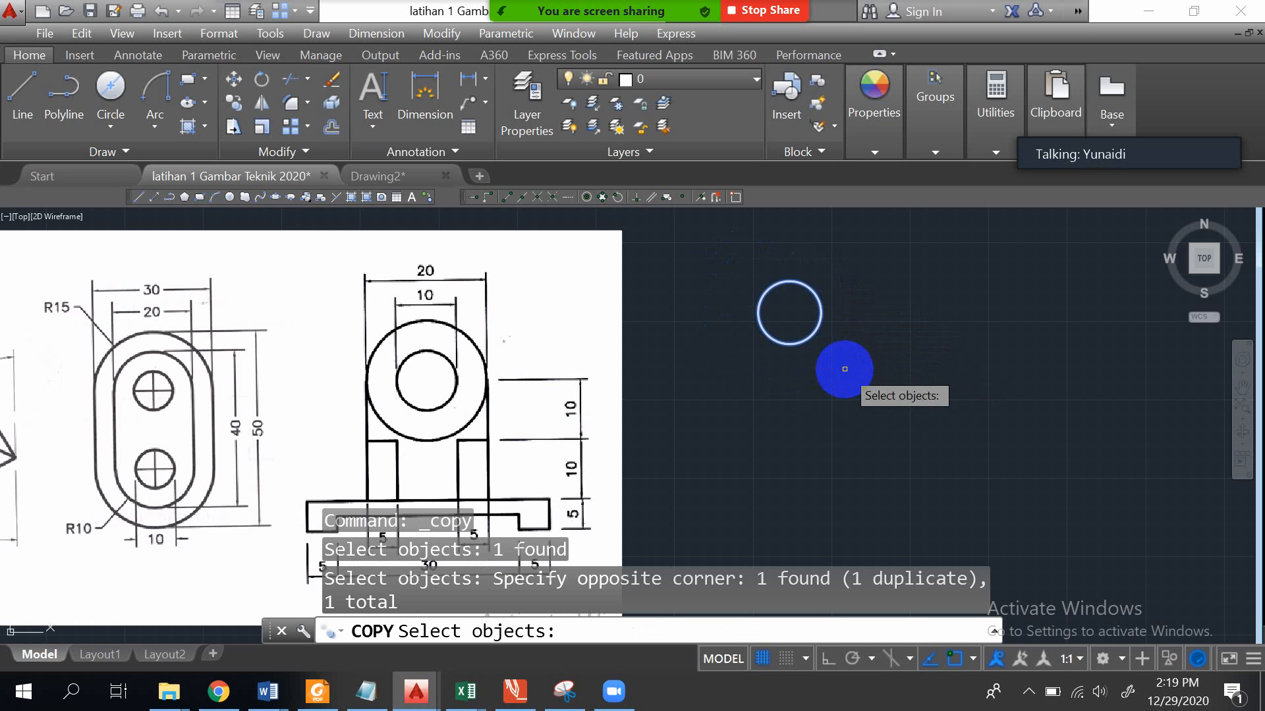
key(Return)
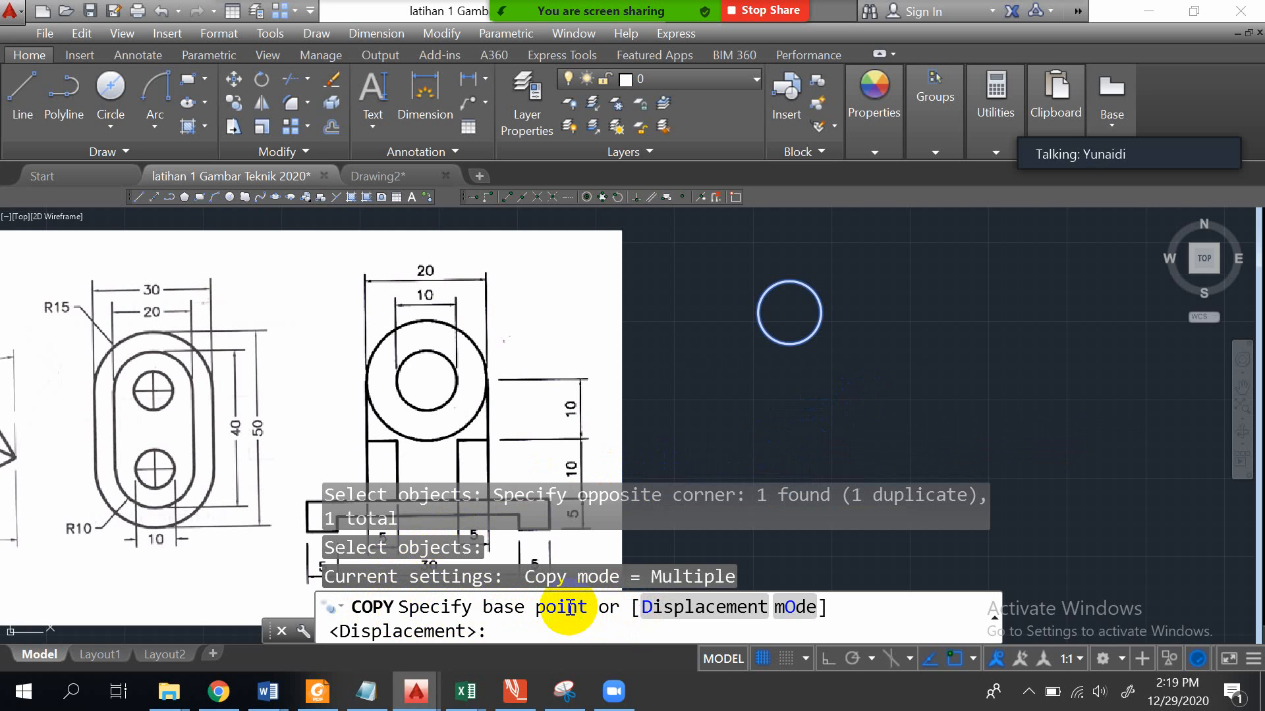
click(789, 312)
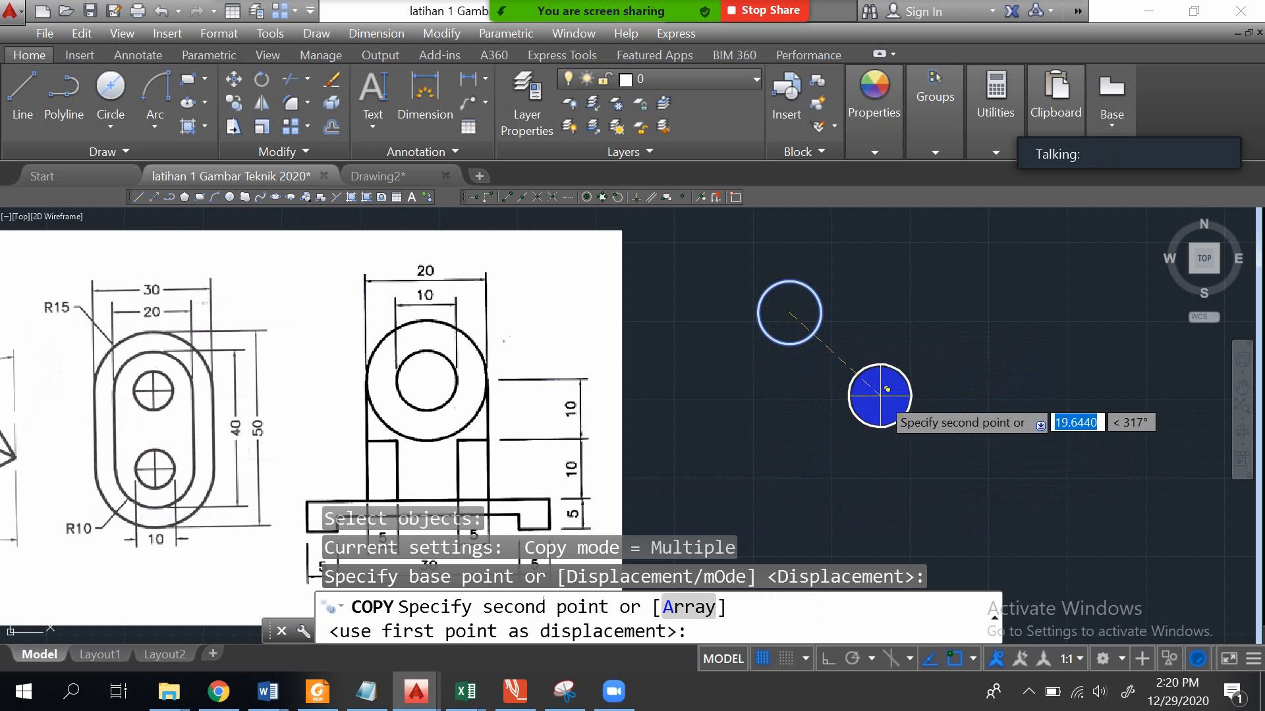
key(F8)
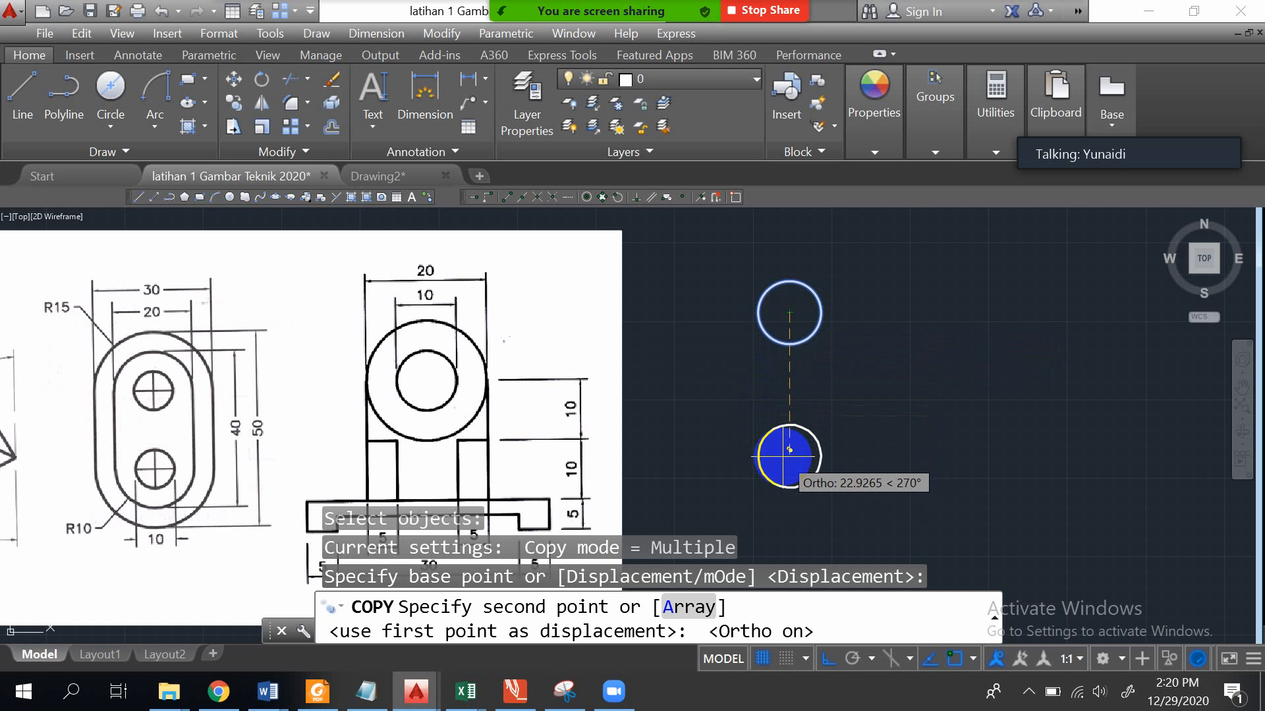
text(20)
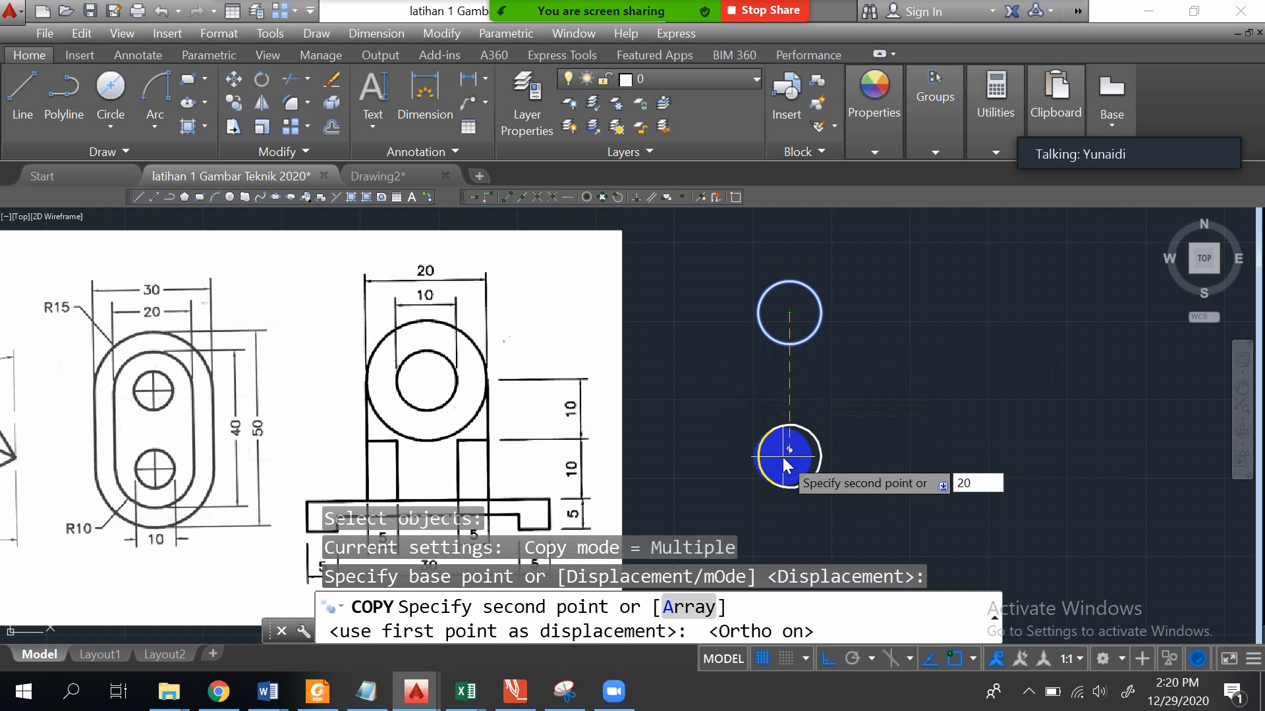
key(Return)
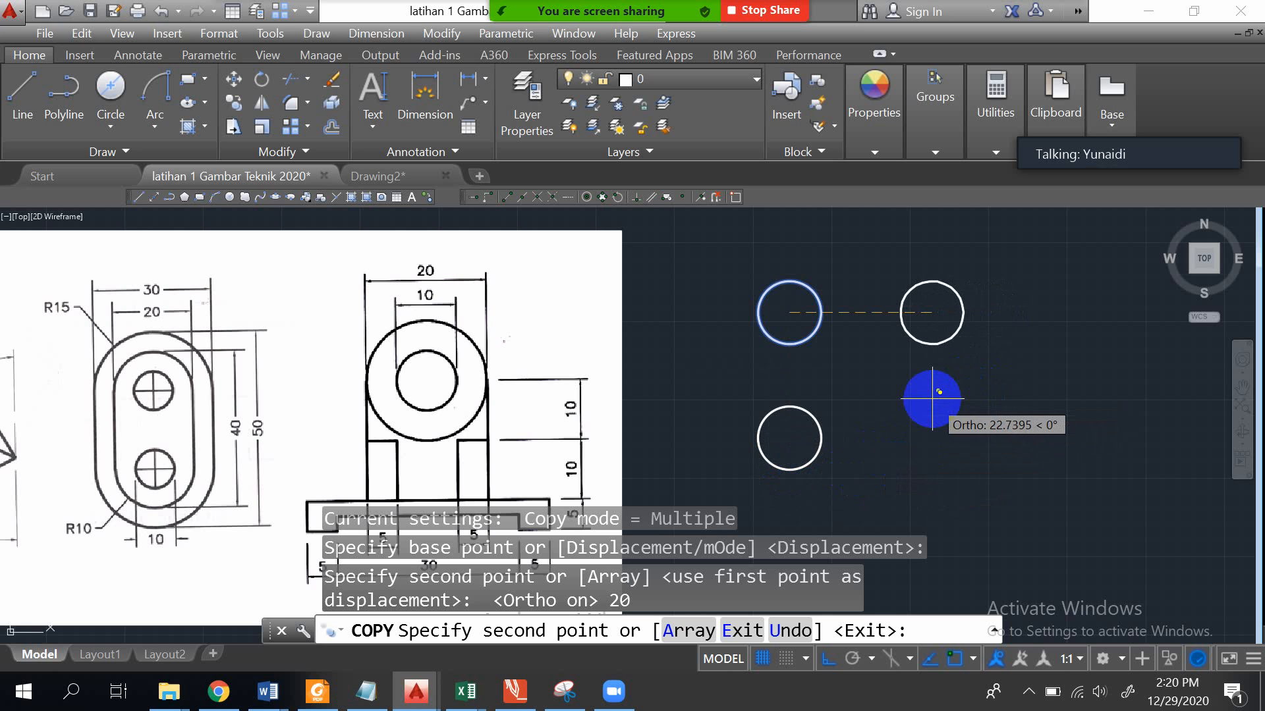
key(Escape)
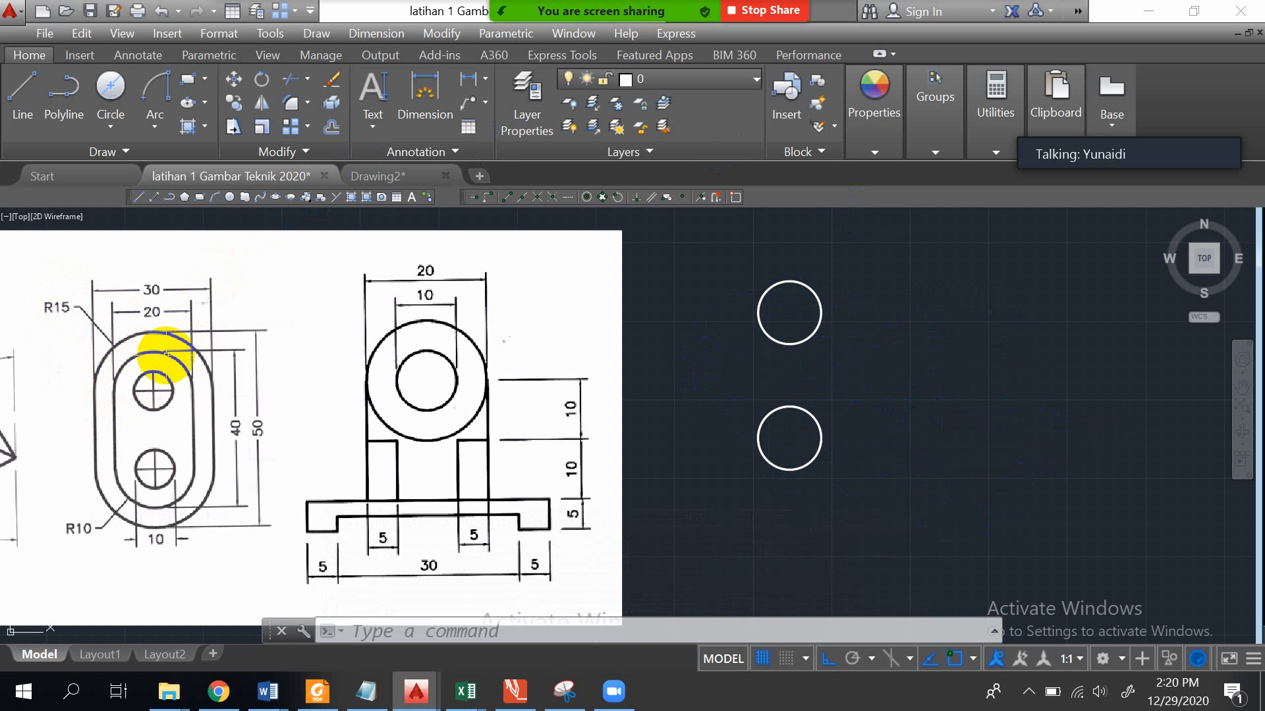
- Draw a circle of radius 15 concentric with the upper small circle
click(116, 128)
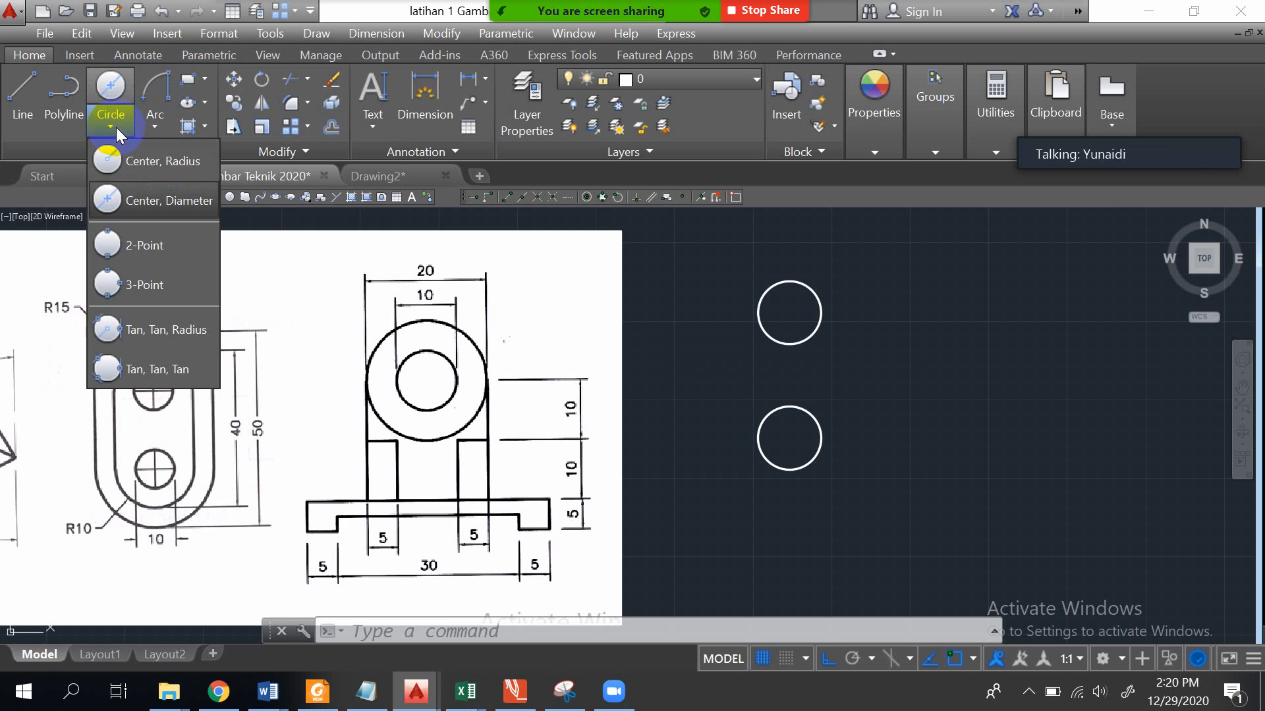
click(137, 162)
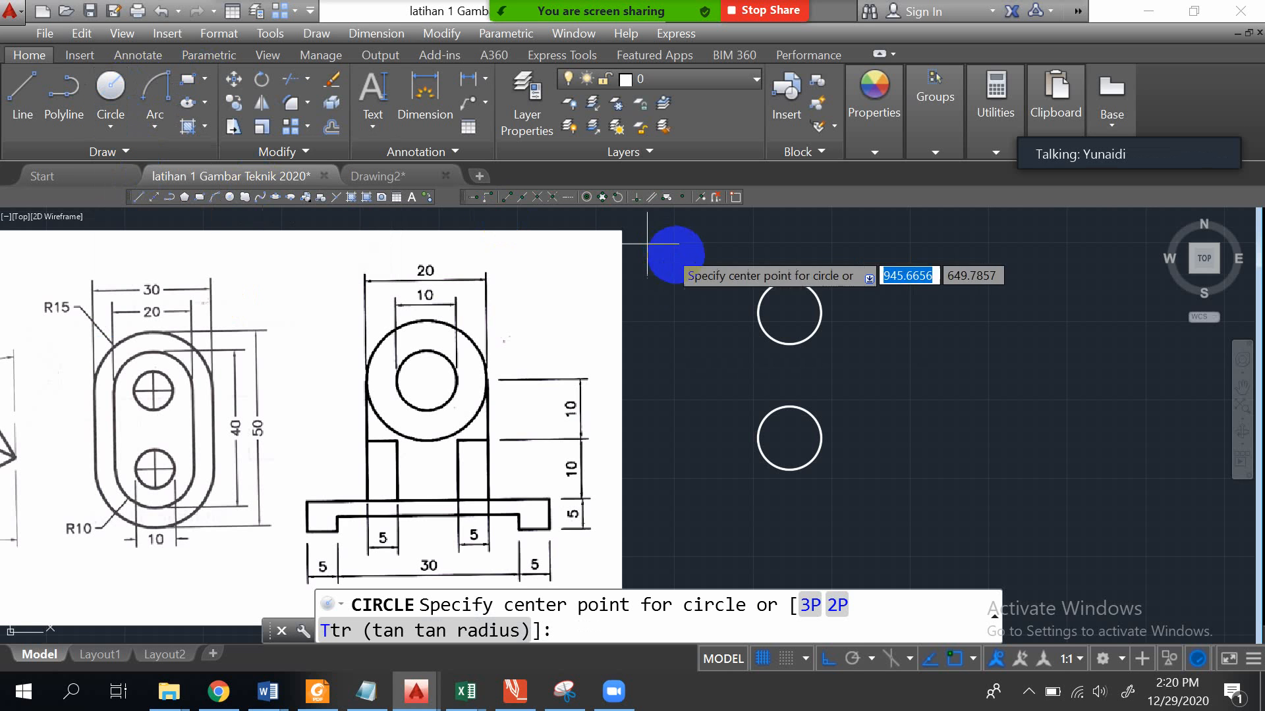
click(789, 309)
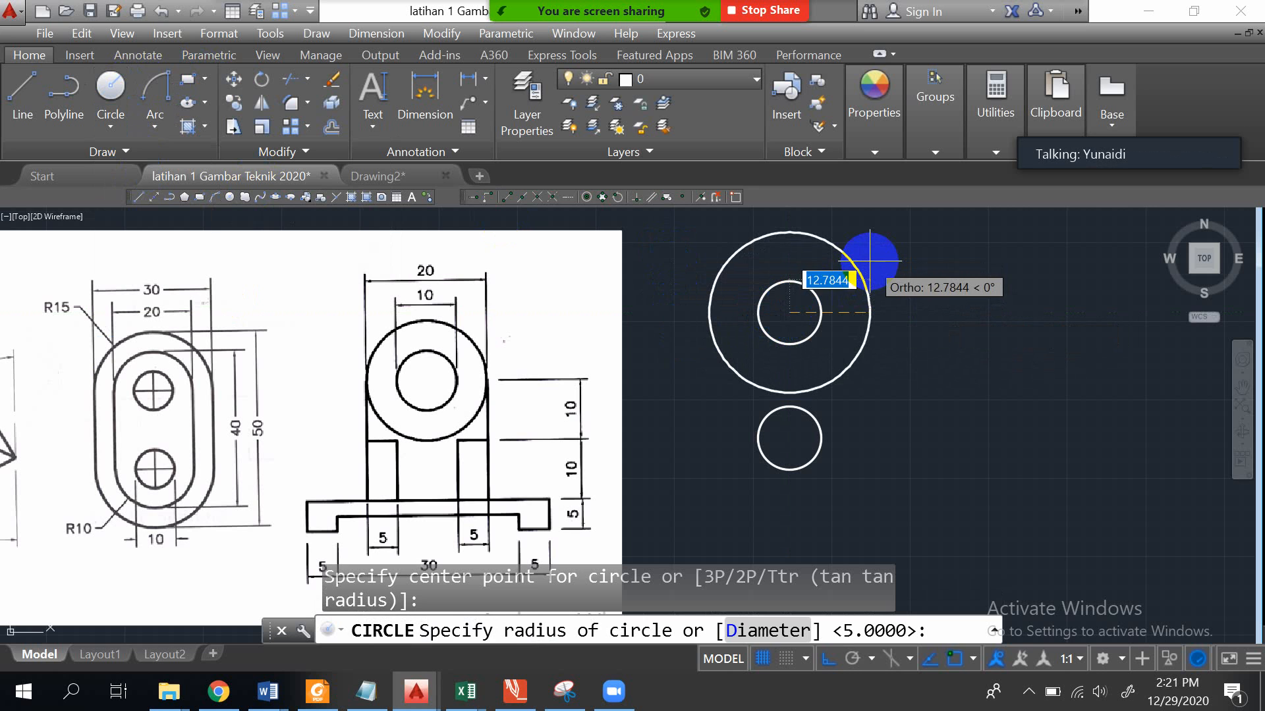
text(15)
key(Return)
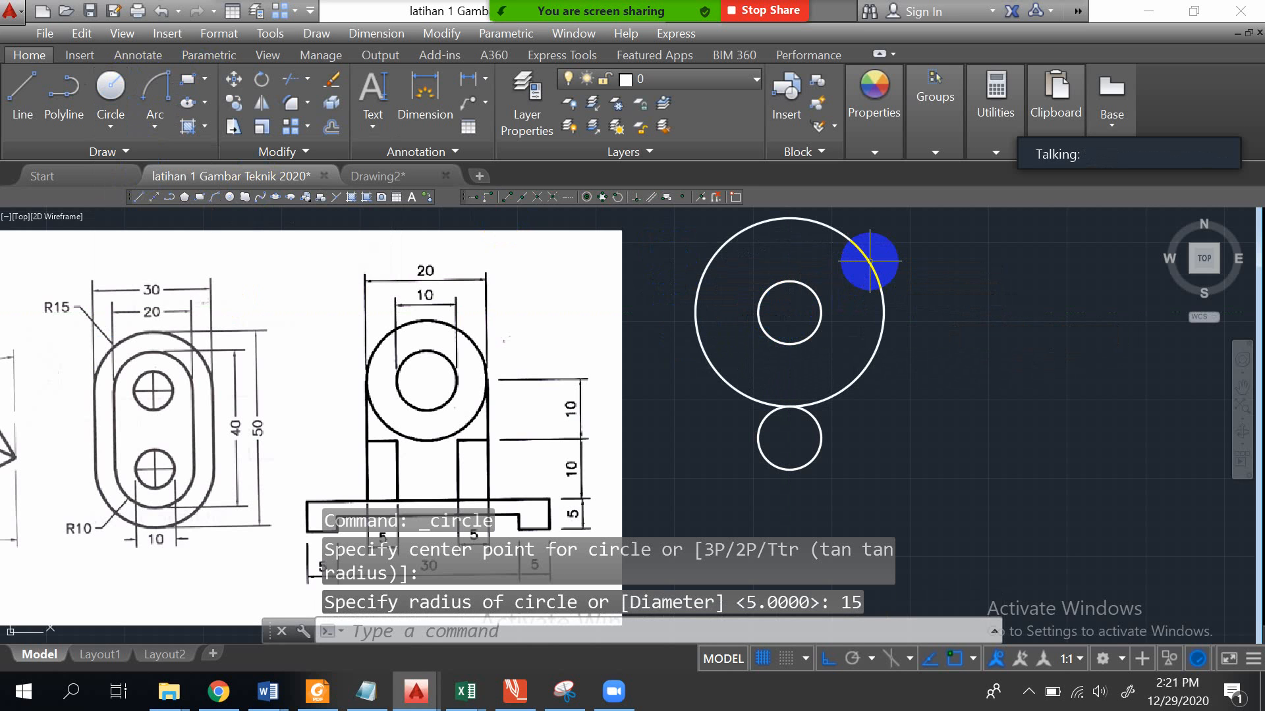
- Draw a circle of diameter 20 concentric with the upper small circle
click(124, 88)
click(118, 131)
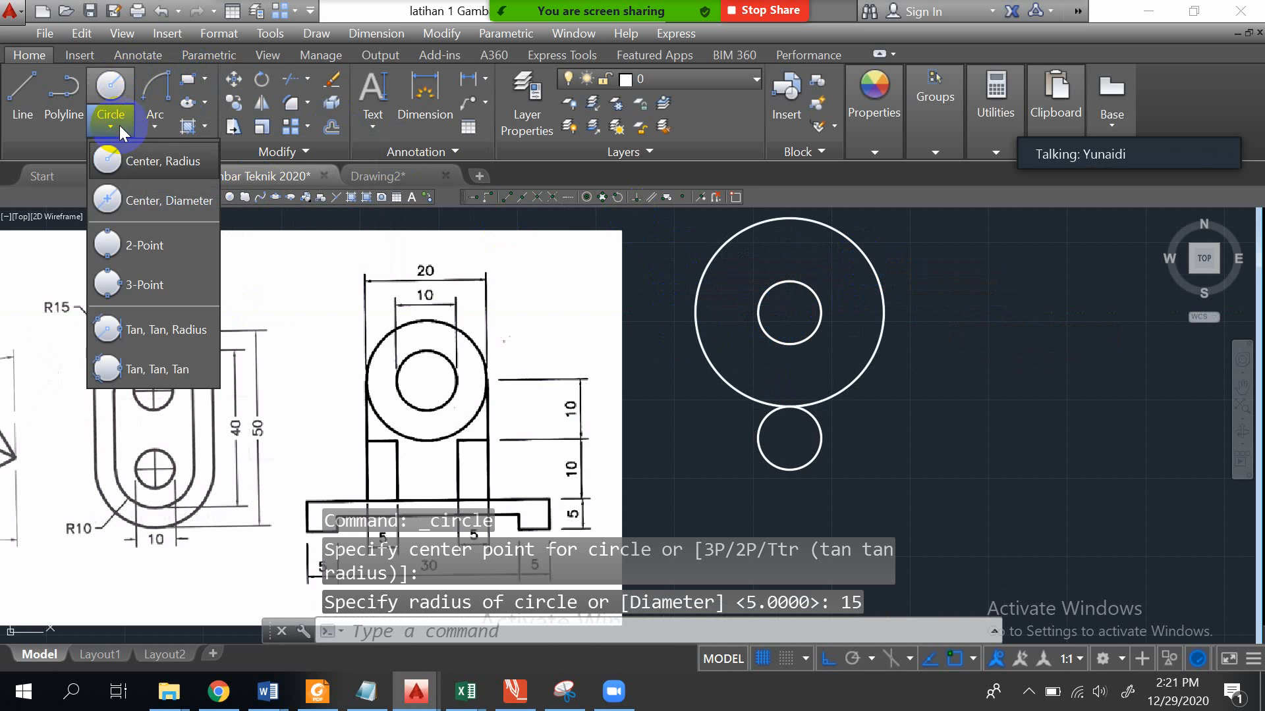
click(107, 198)
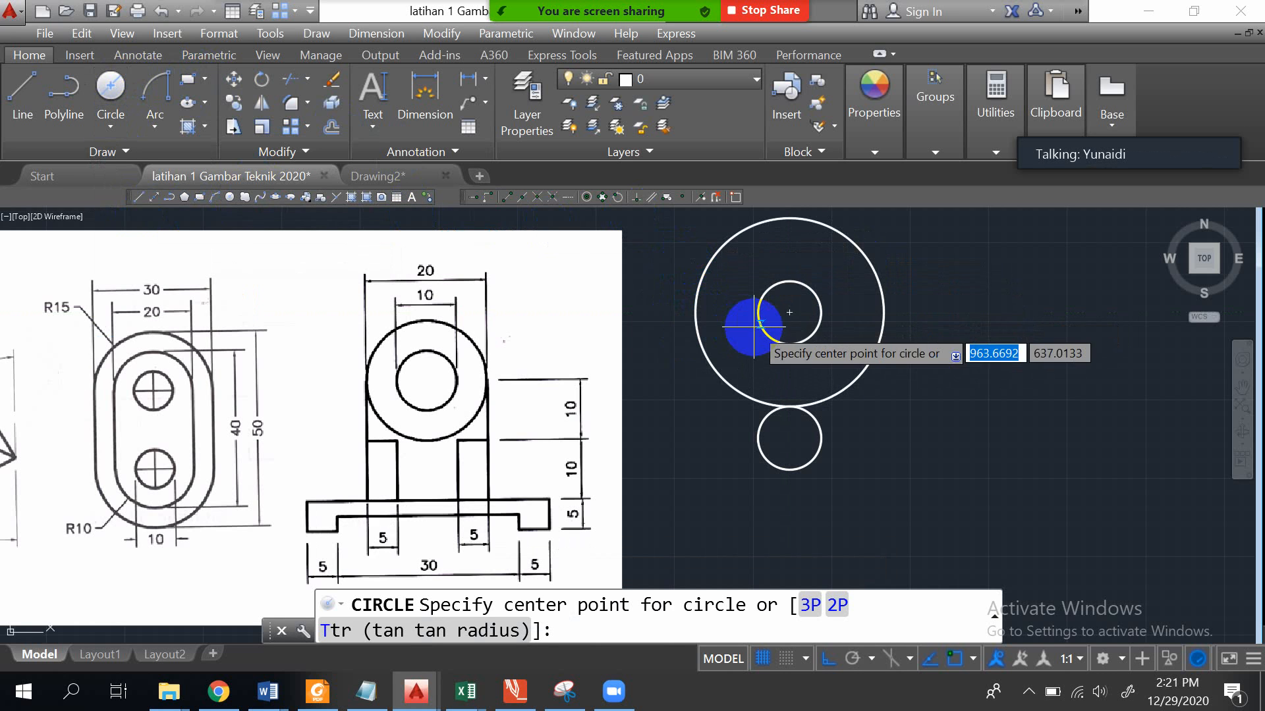
click(788, 313)
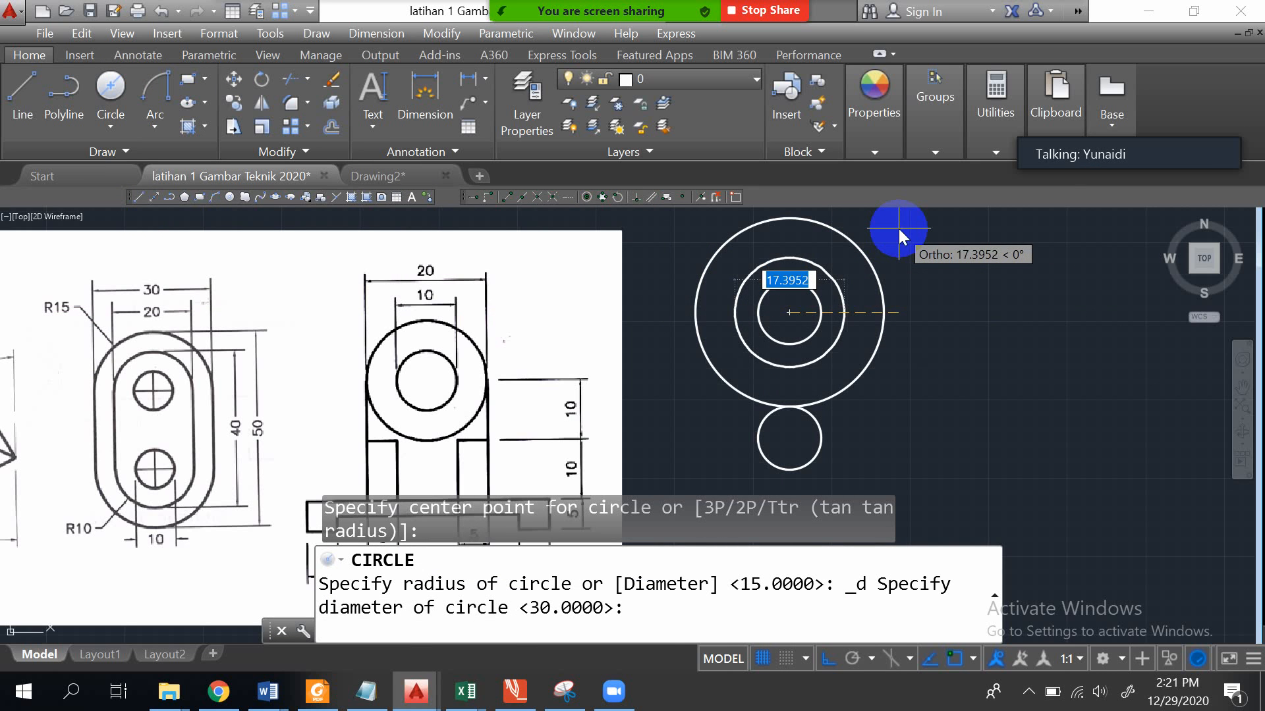
text(20)
key(Return)
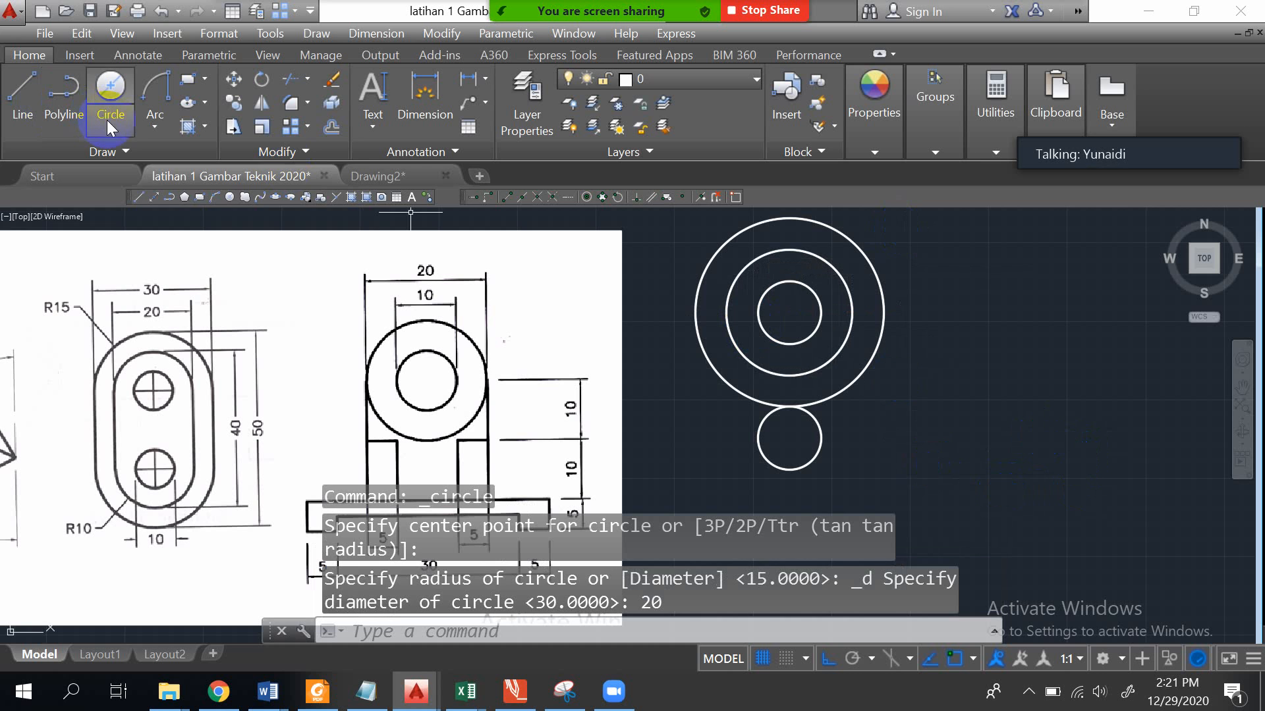
- Draw a circle of diameter 20 centred on the lower small circle
click(109, 93)
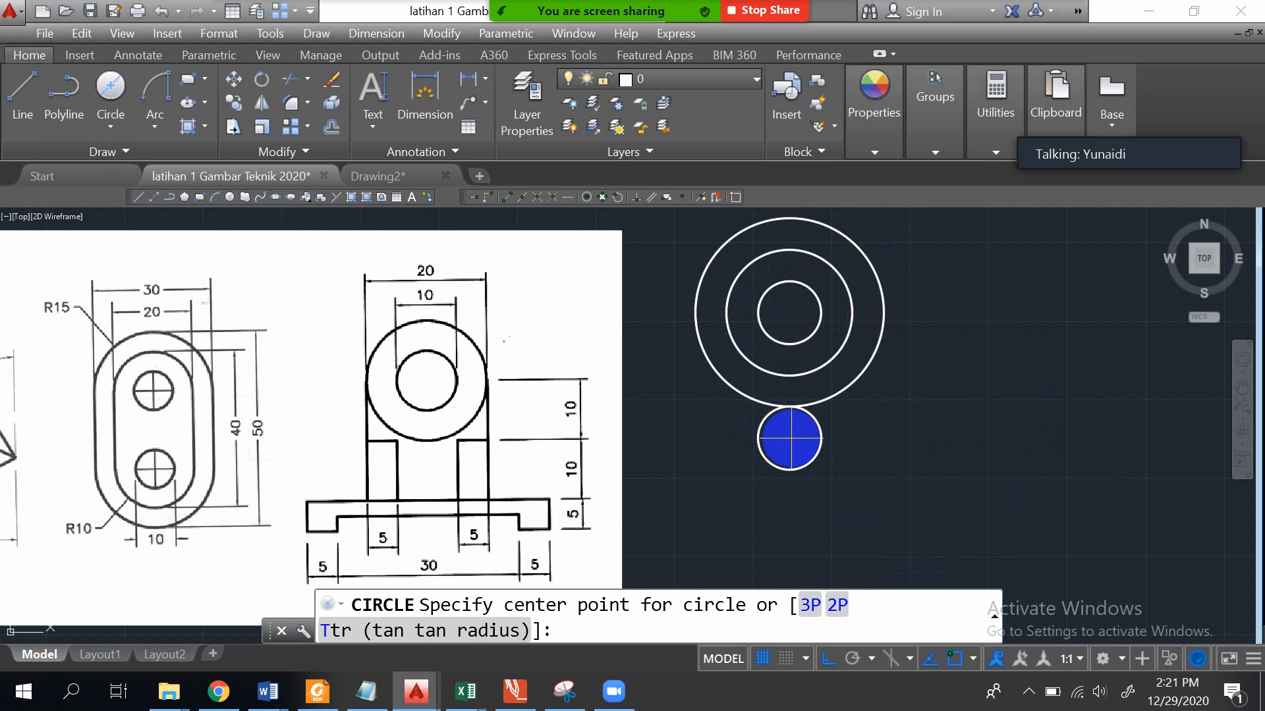
click(789, 438)
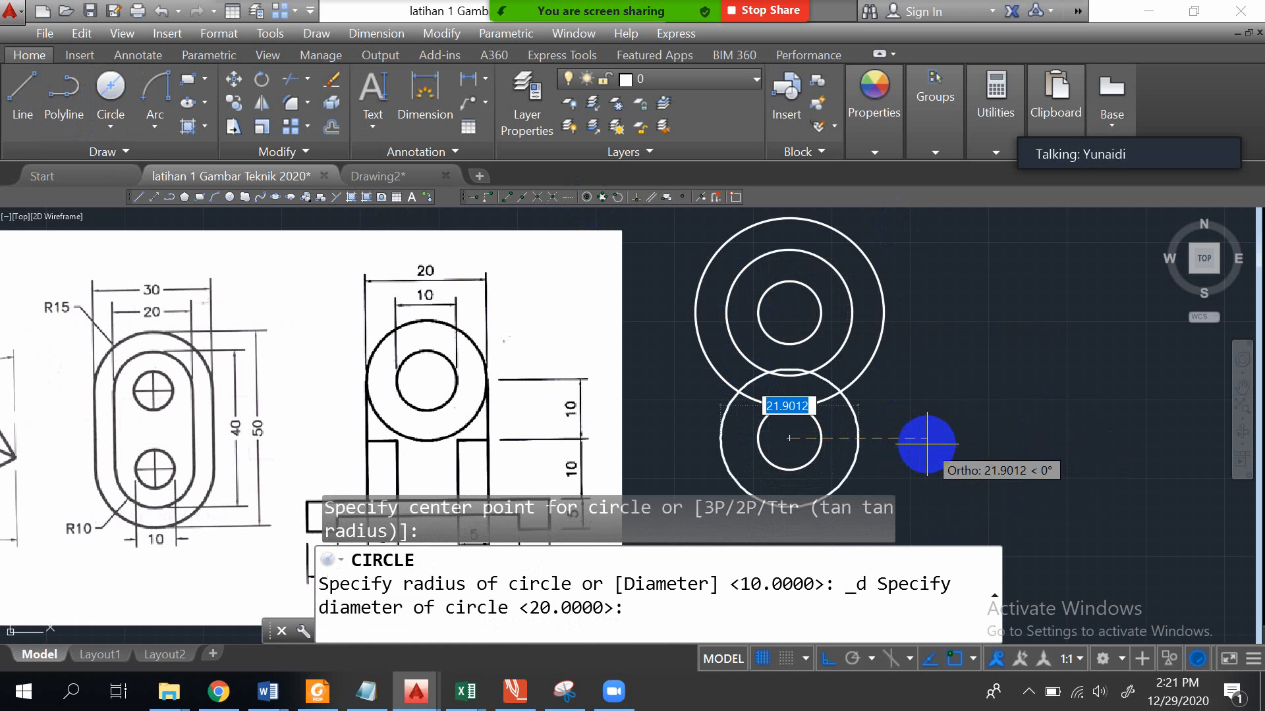
text(20)
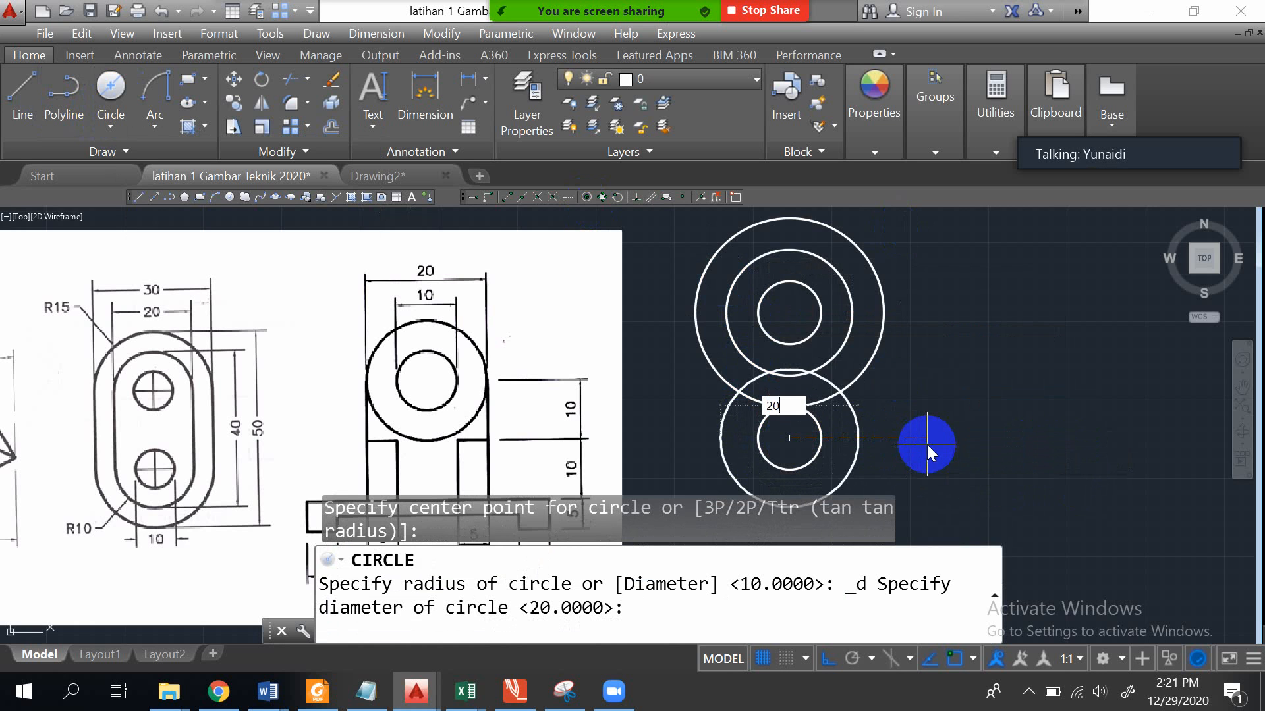
key(Return)
click(111, 126)
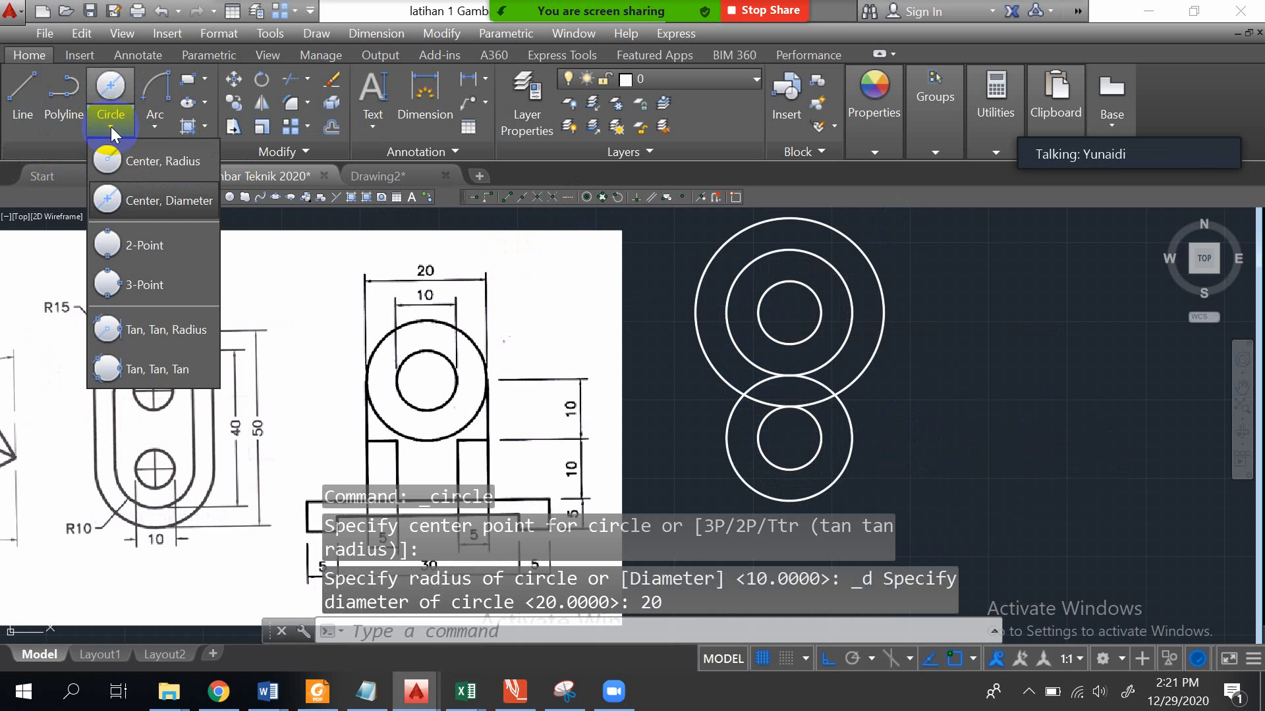
click(167, 160)
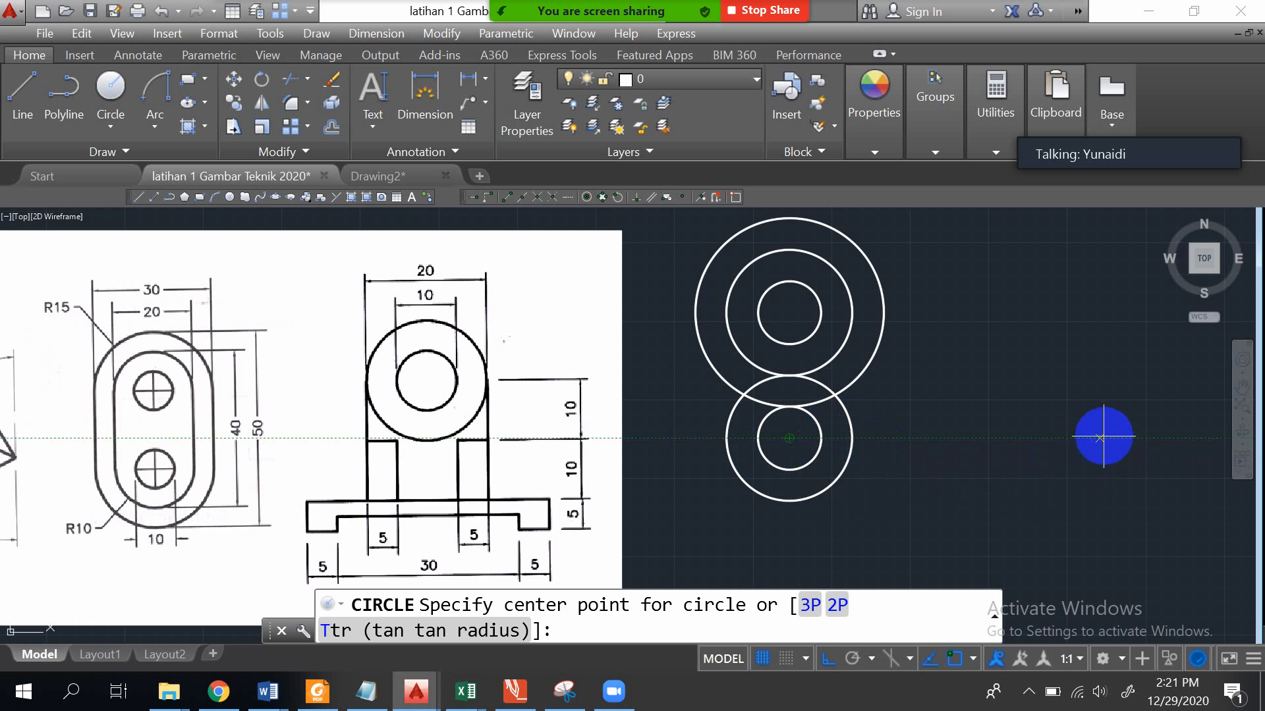
key(Escape)
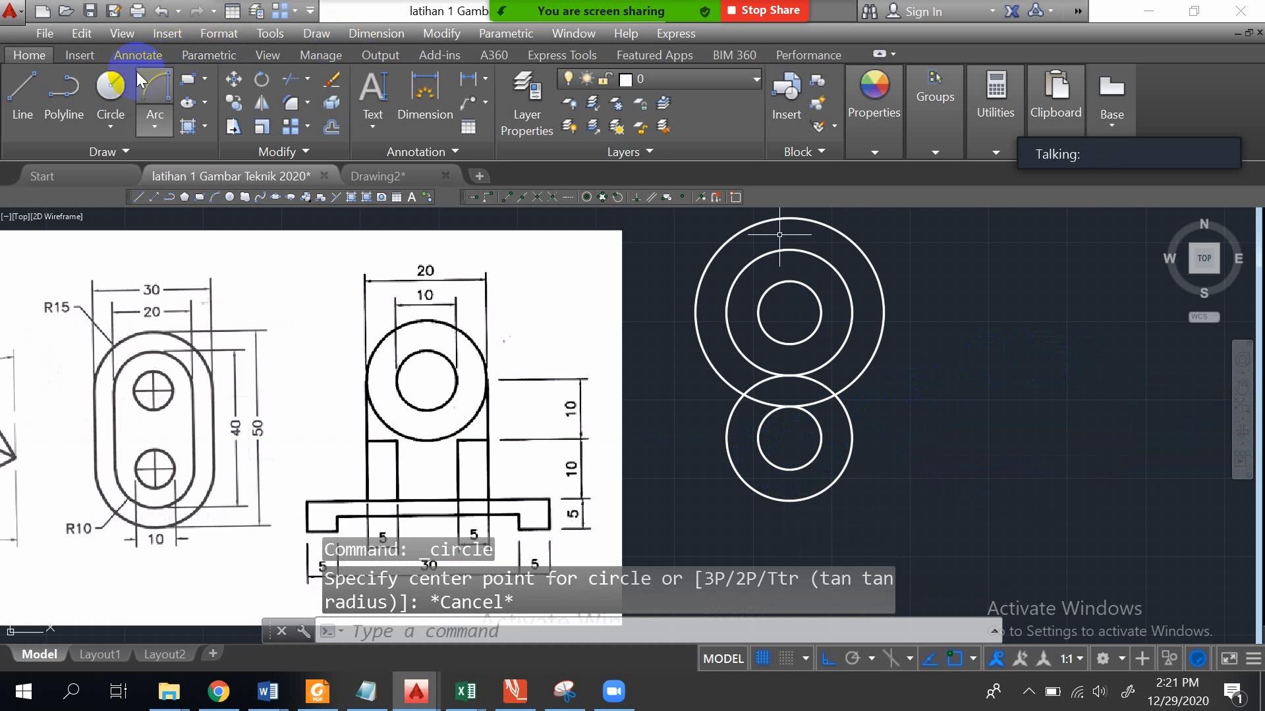
- Draw a circle of radius 15 centred on the lower small circle
click(111, 127)
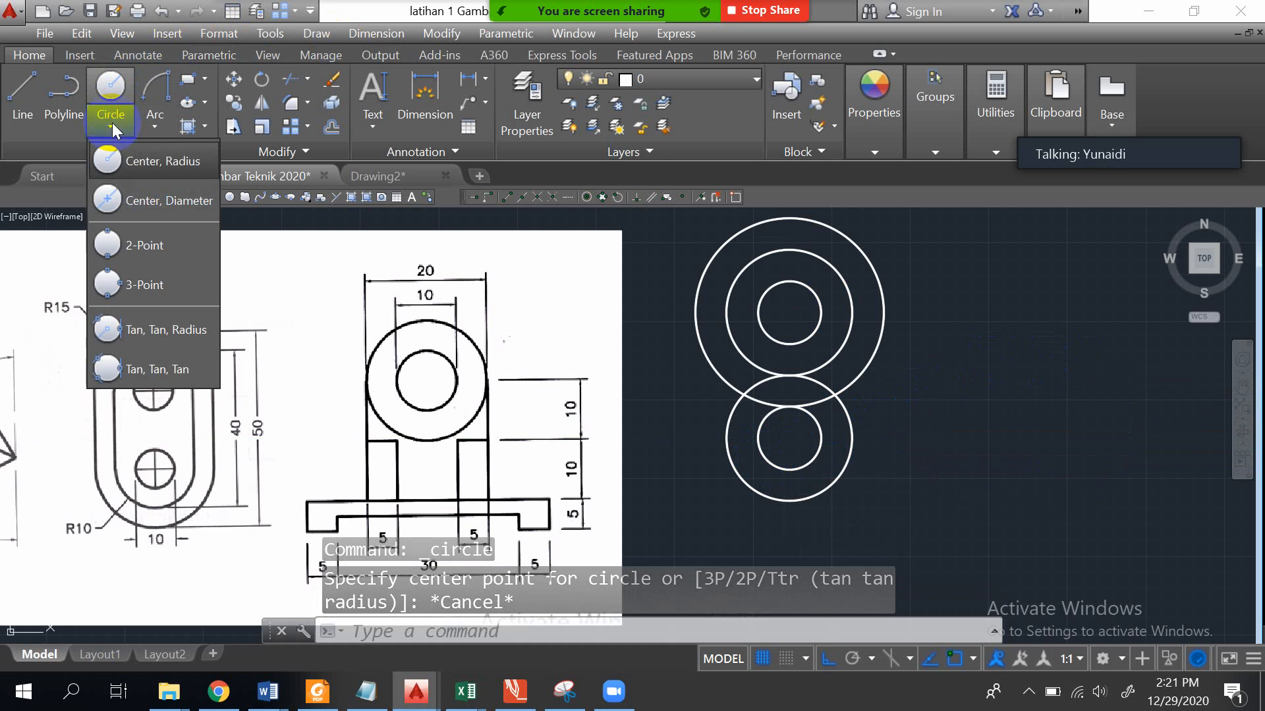
click(135, 165)
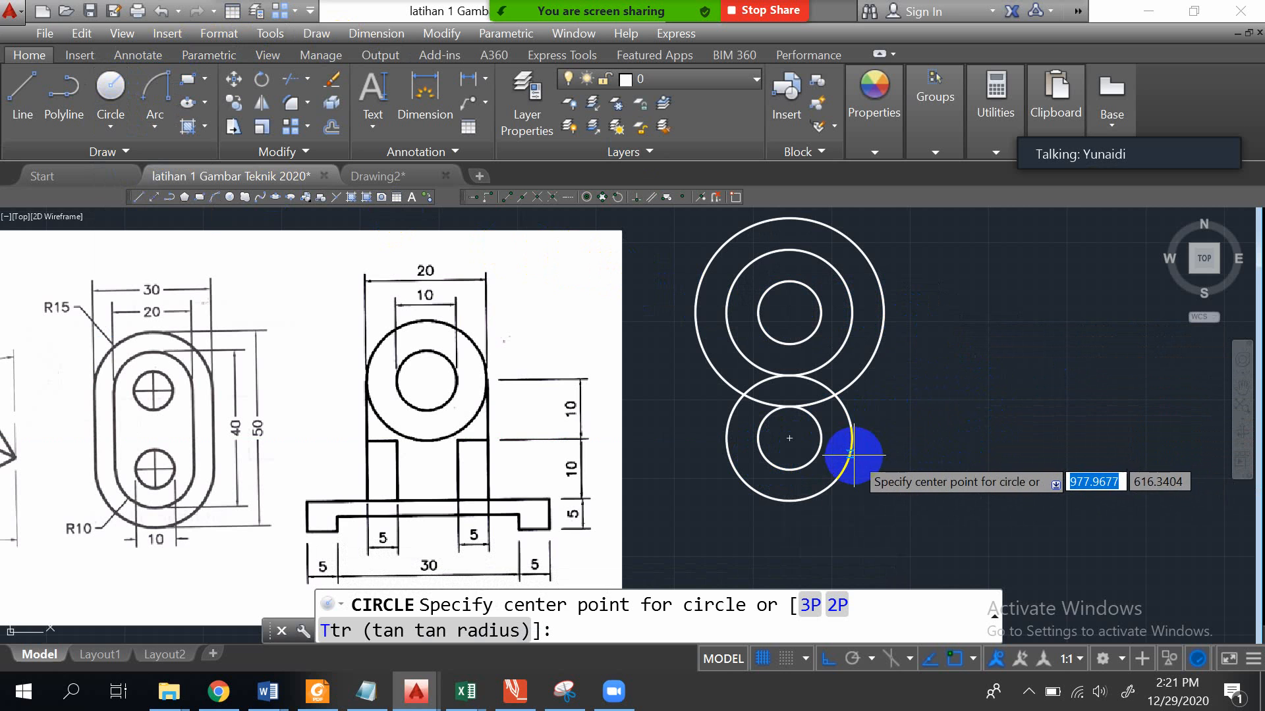
click(790, 438)
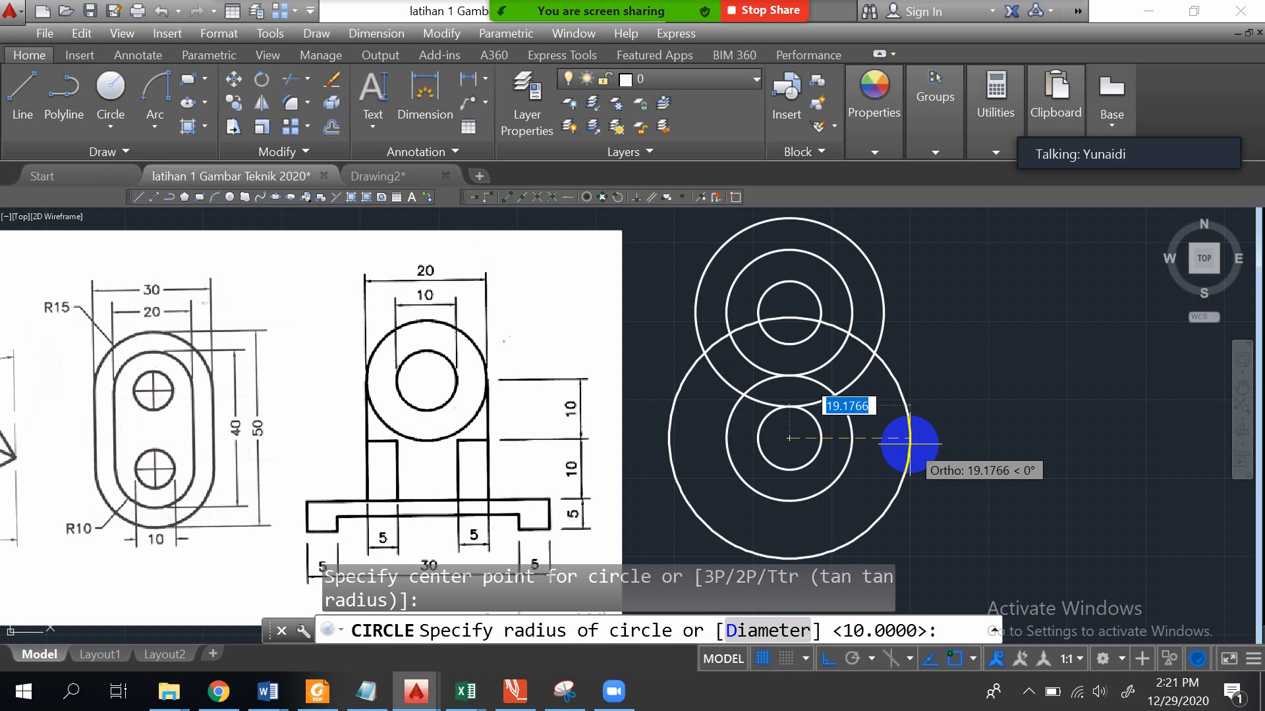
text(15)
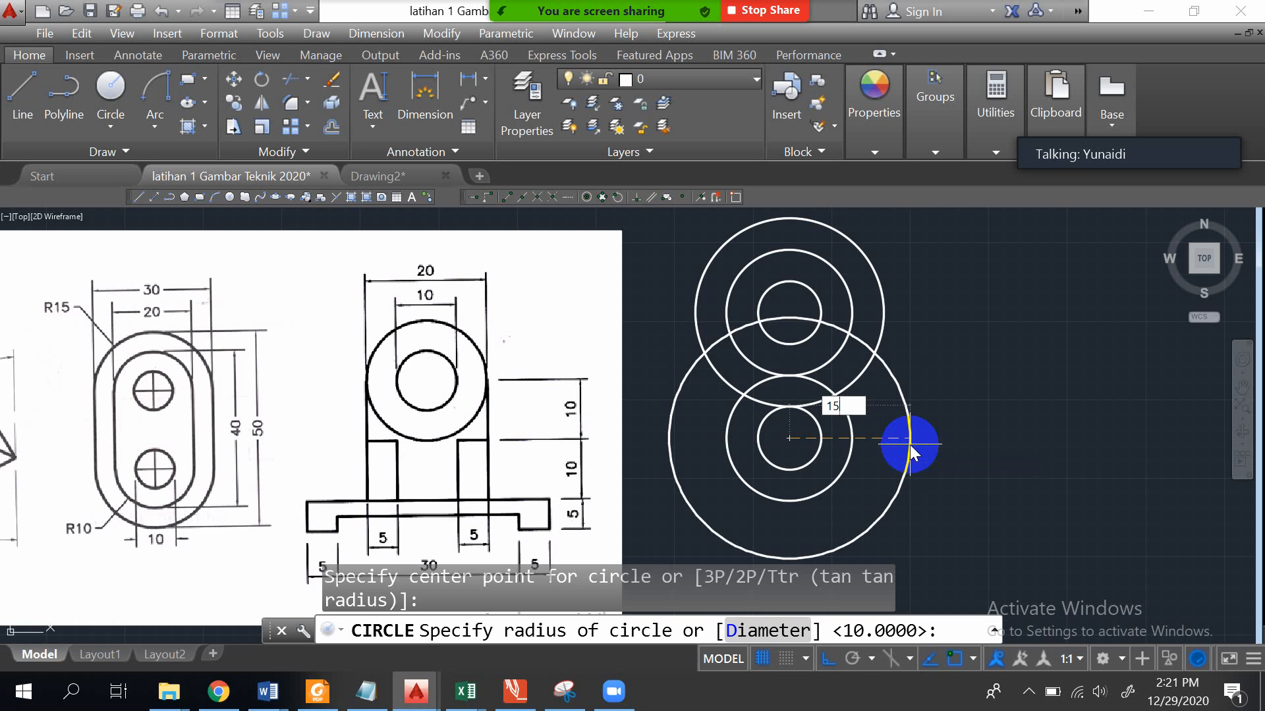
key(Return)
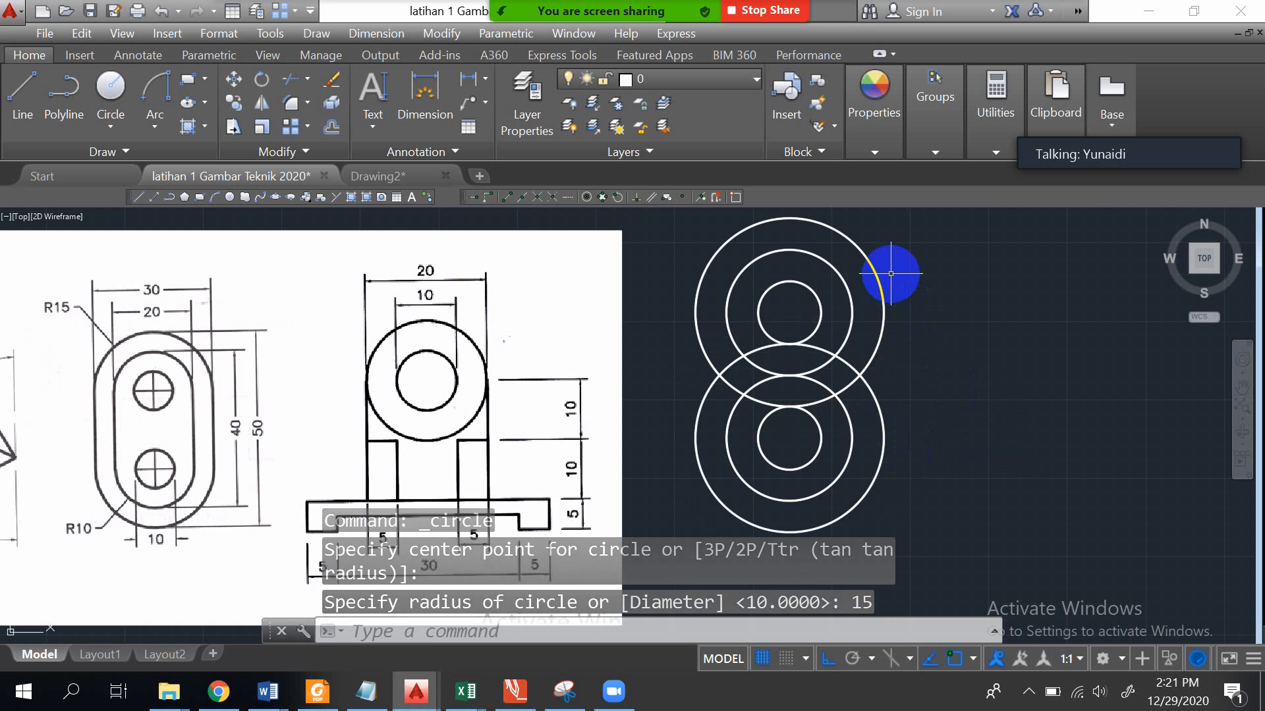
- Connect the two radius 15 circles with vertical lines between their quadrant points on both sides
click(21, 81)
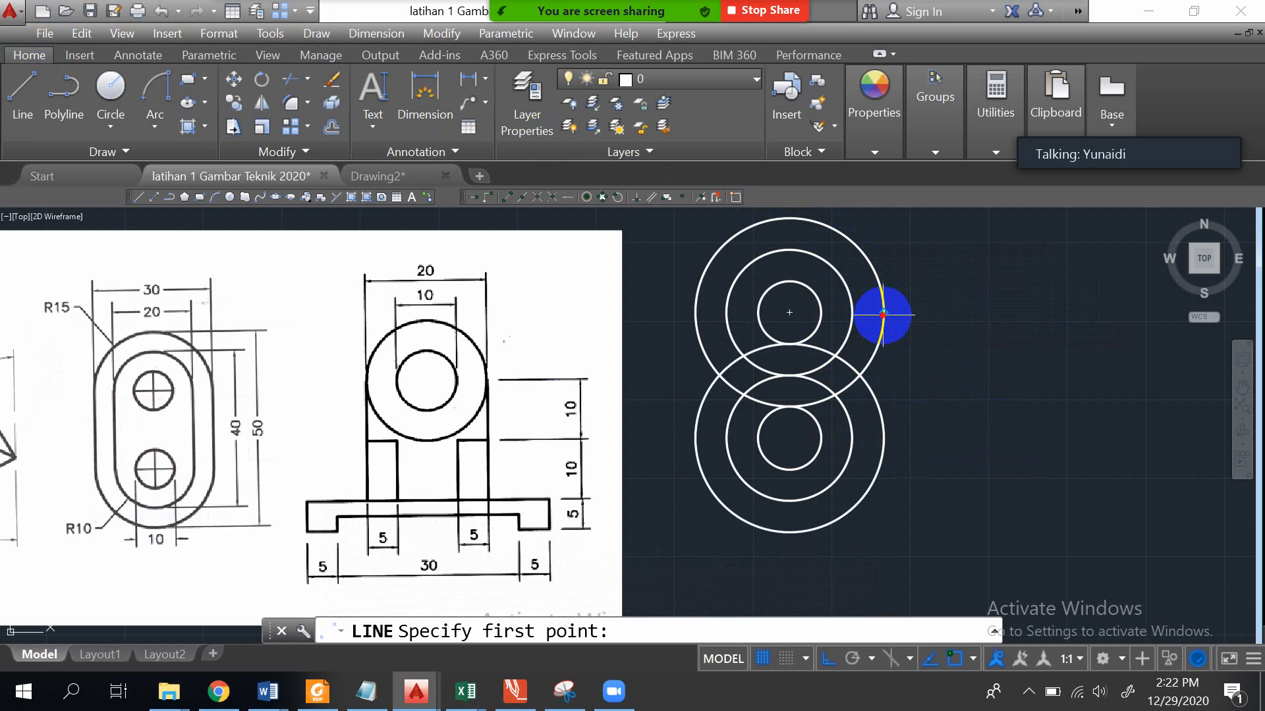
click(883, 314)
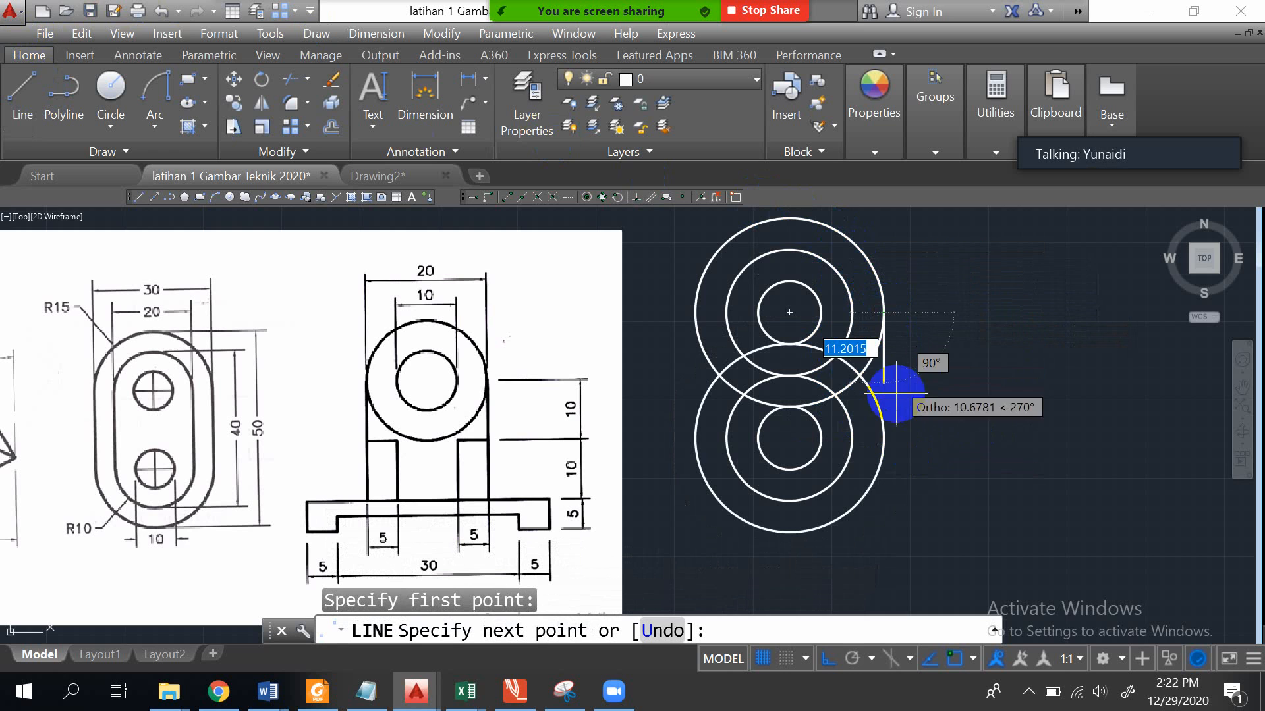
click(882, 438)
key(Return)
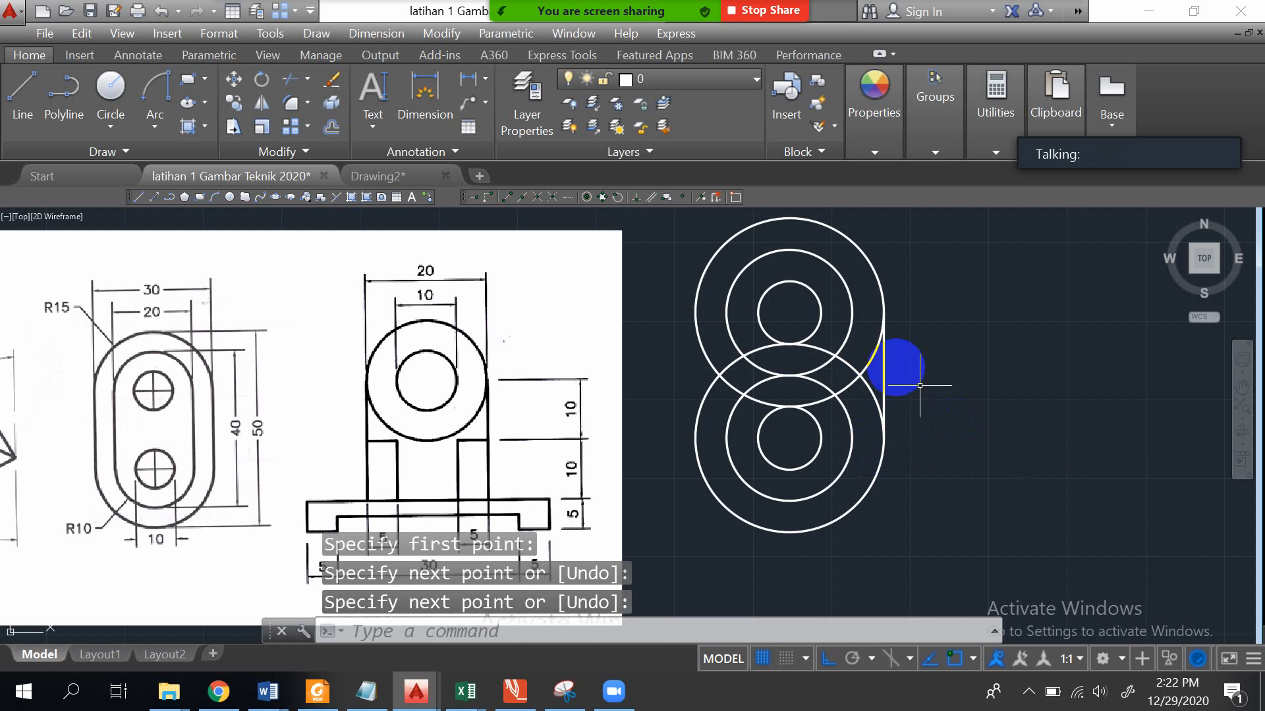
key(Return)
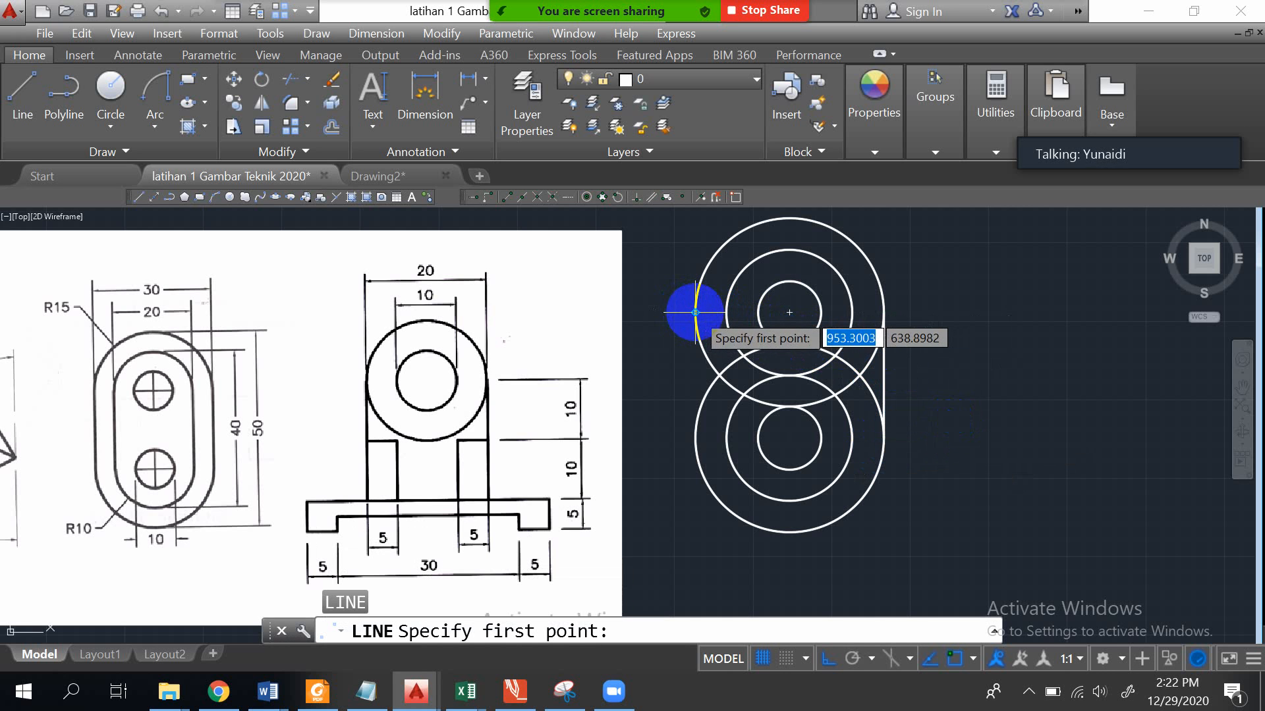
click(28, 98)
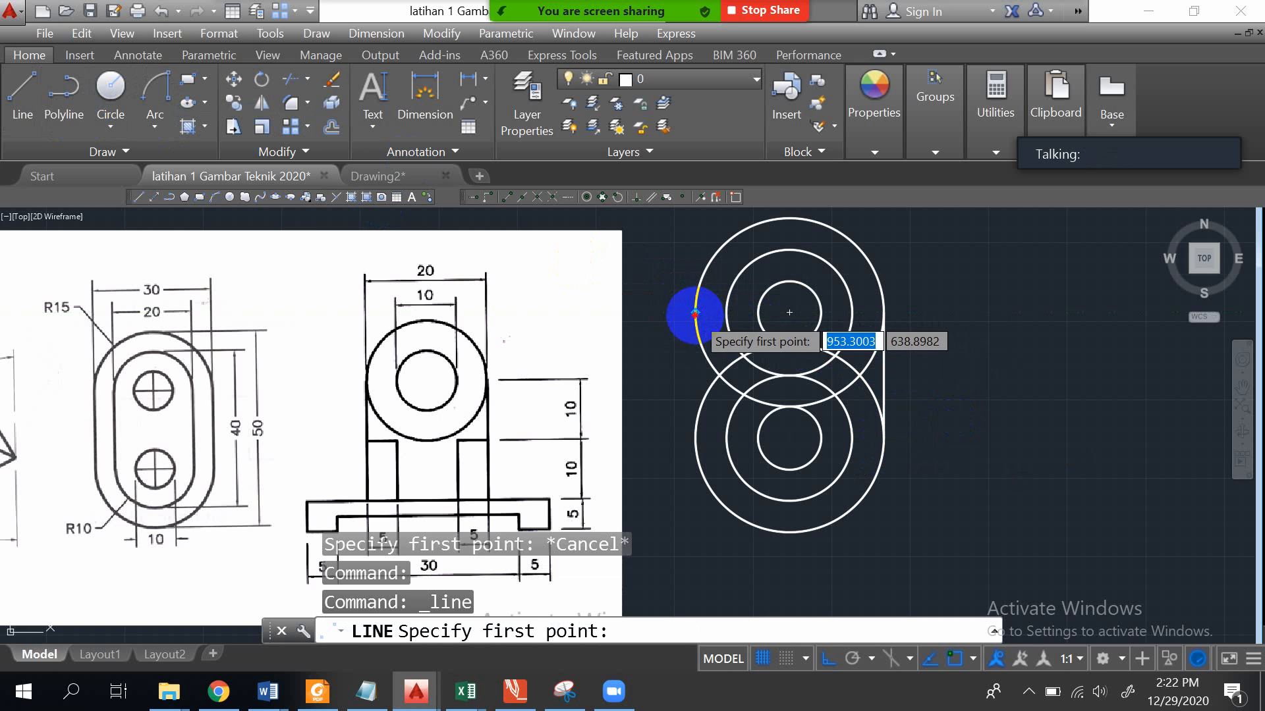
click(695, 312)
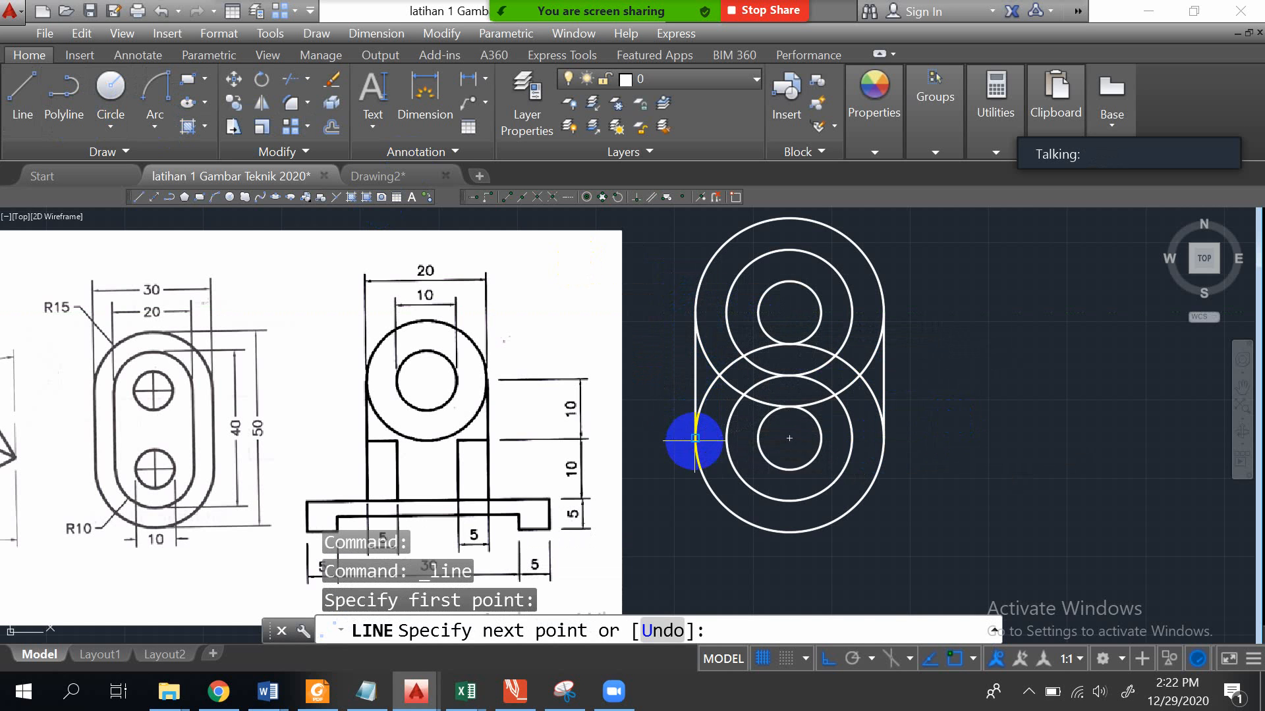
key(Escape)
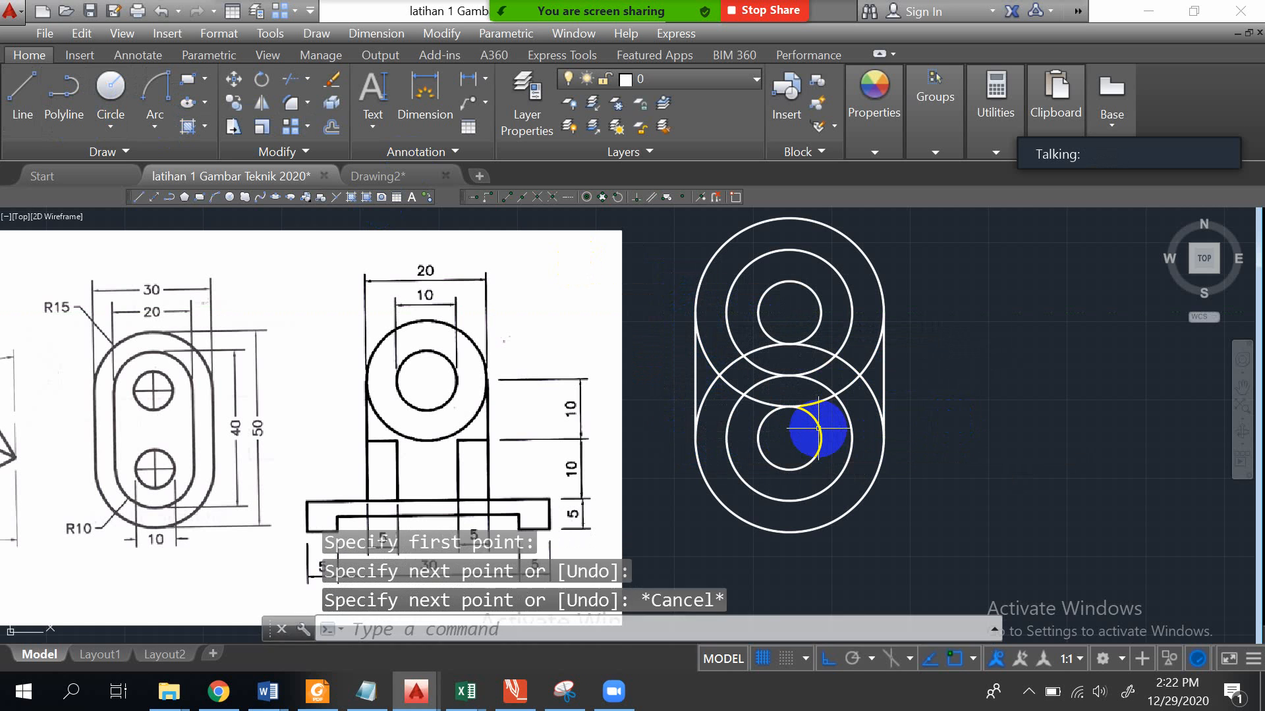
- Connect the two 20-diameter circles with vertical lines between their quadrant points on both sides
scroll(894, 374, up, 4)
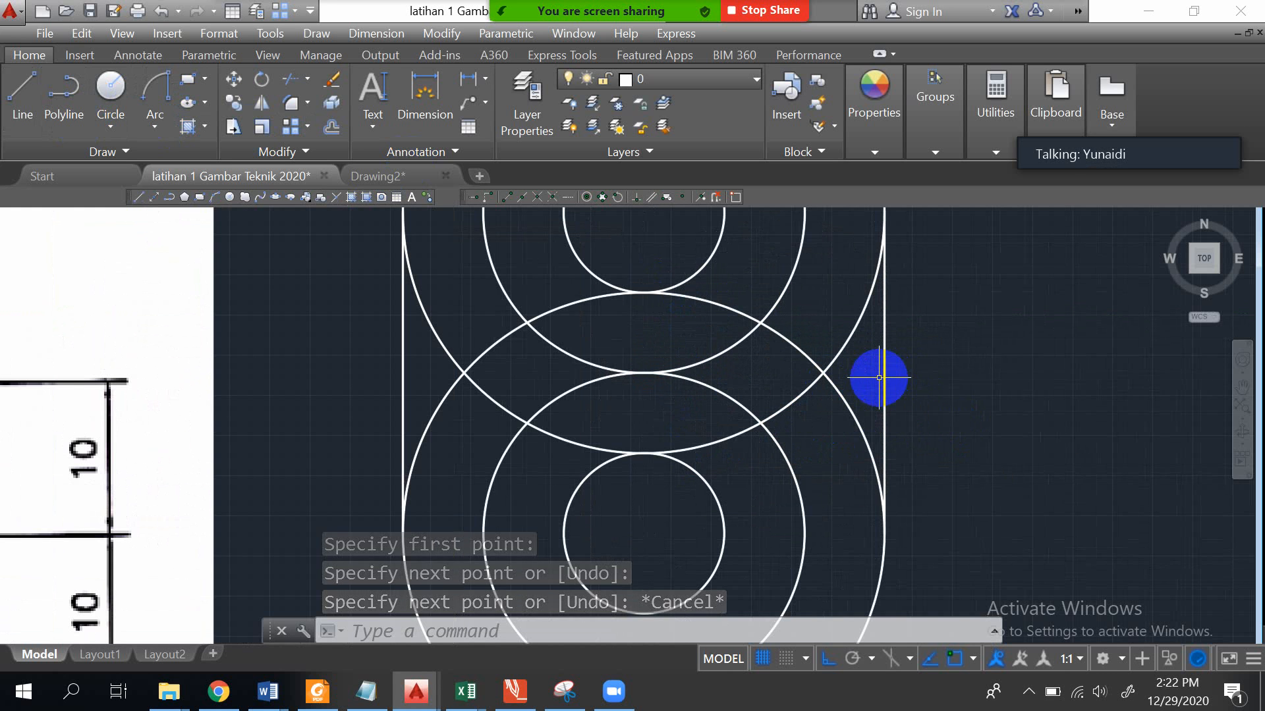
scroll(879, 377, down, 2)
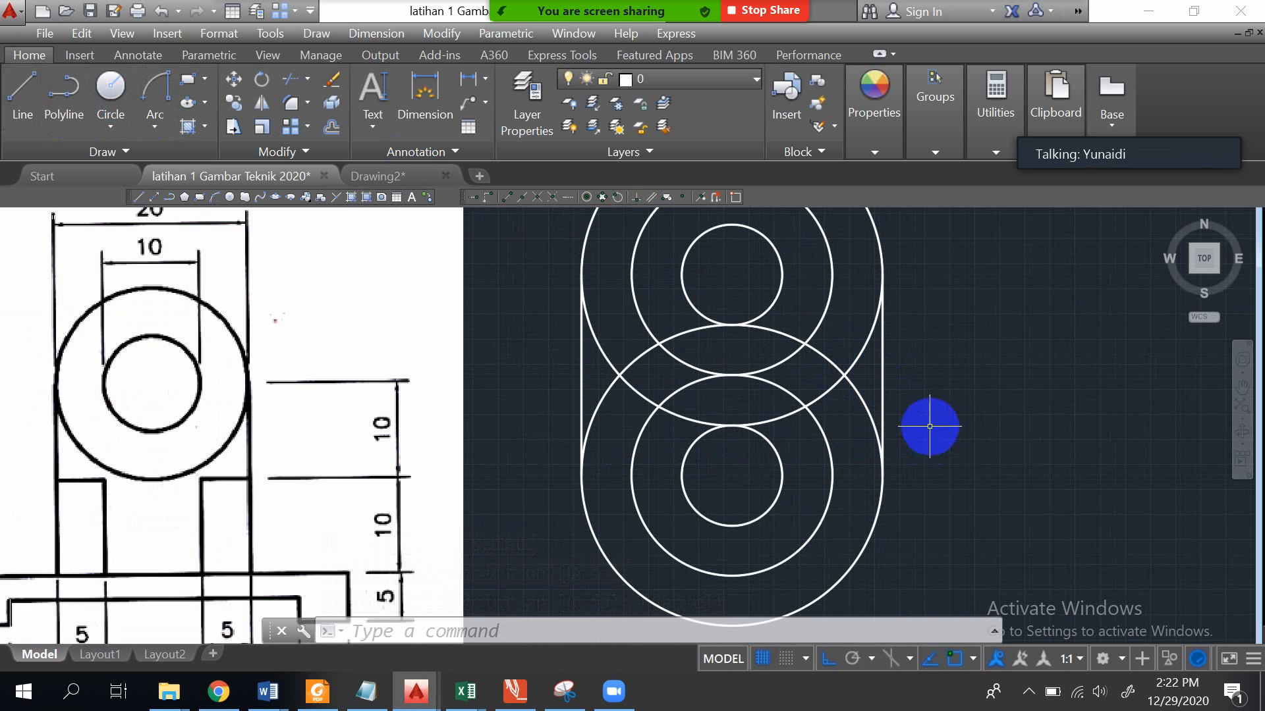
click(25, 94)
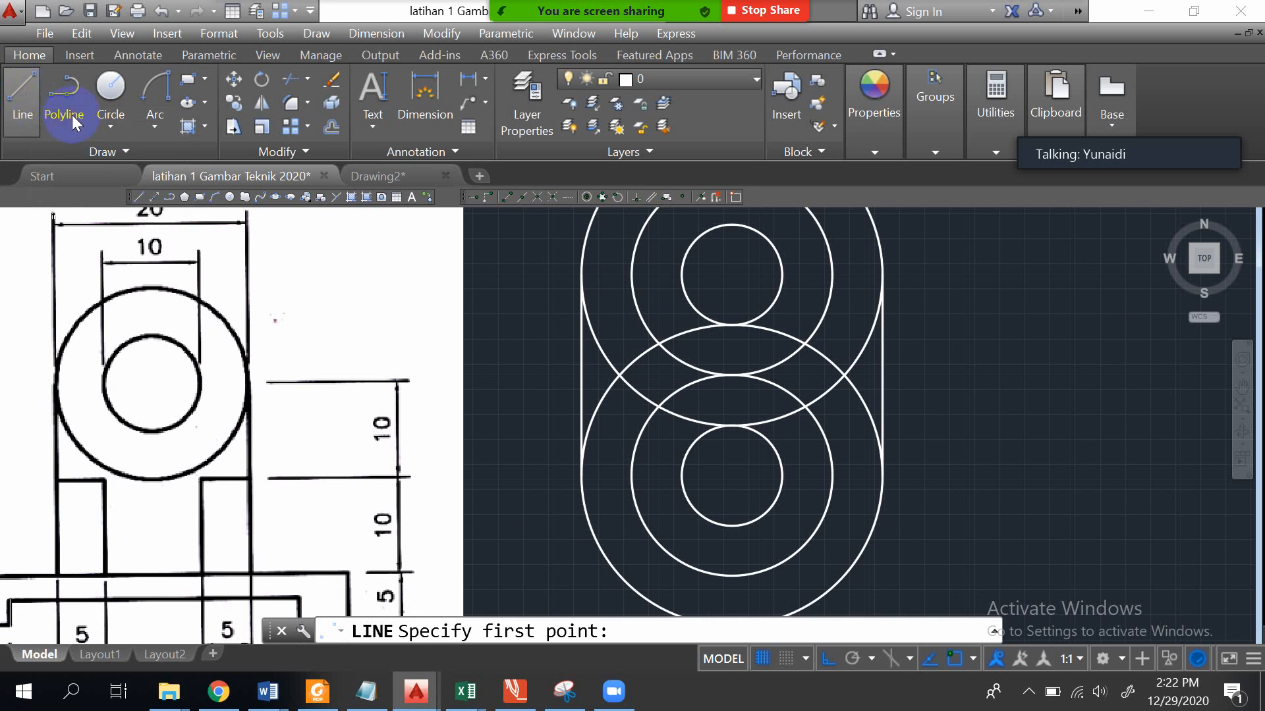
click(832, 275)
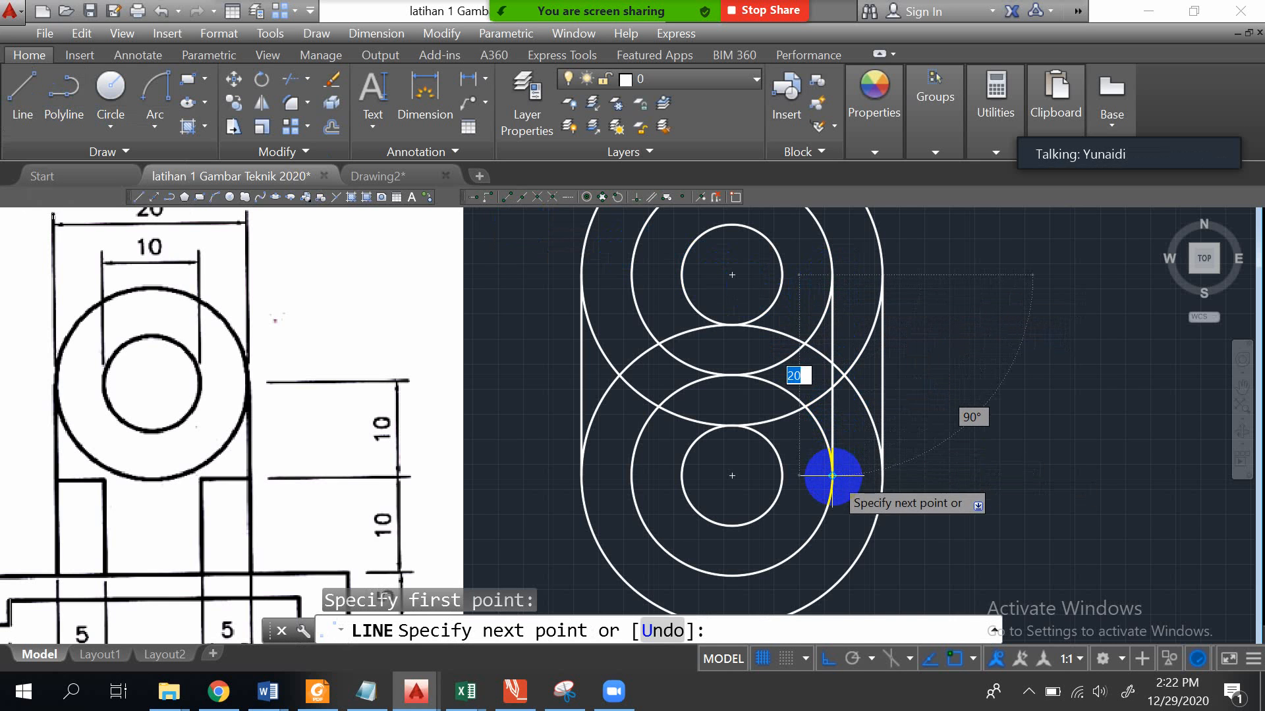
click(831, 475)
key(Escape)
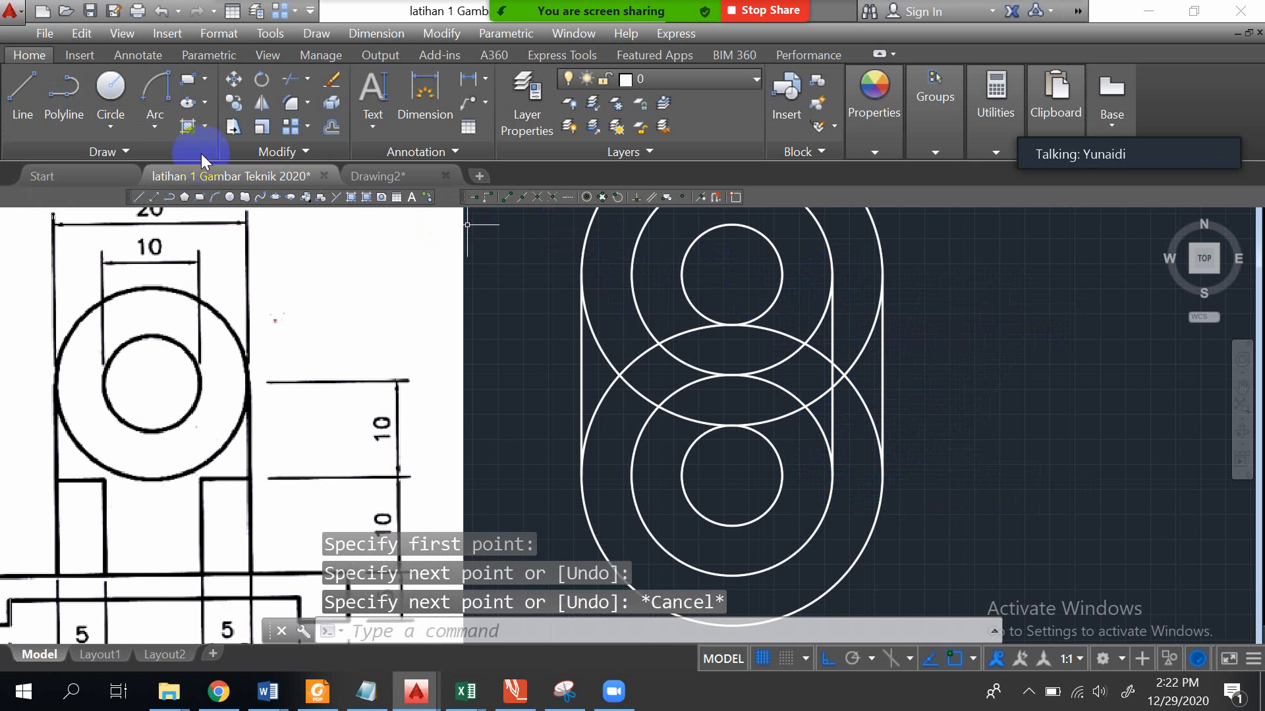
click(25, 95)
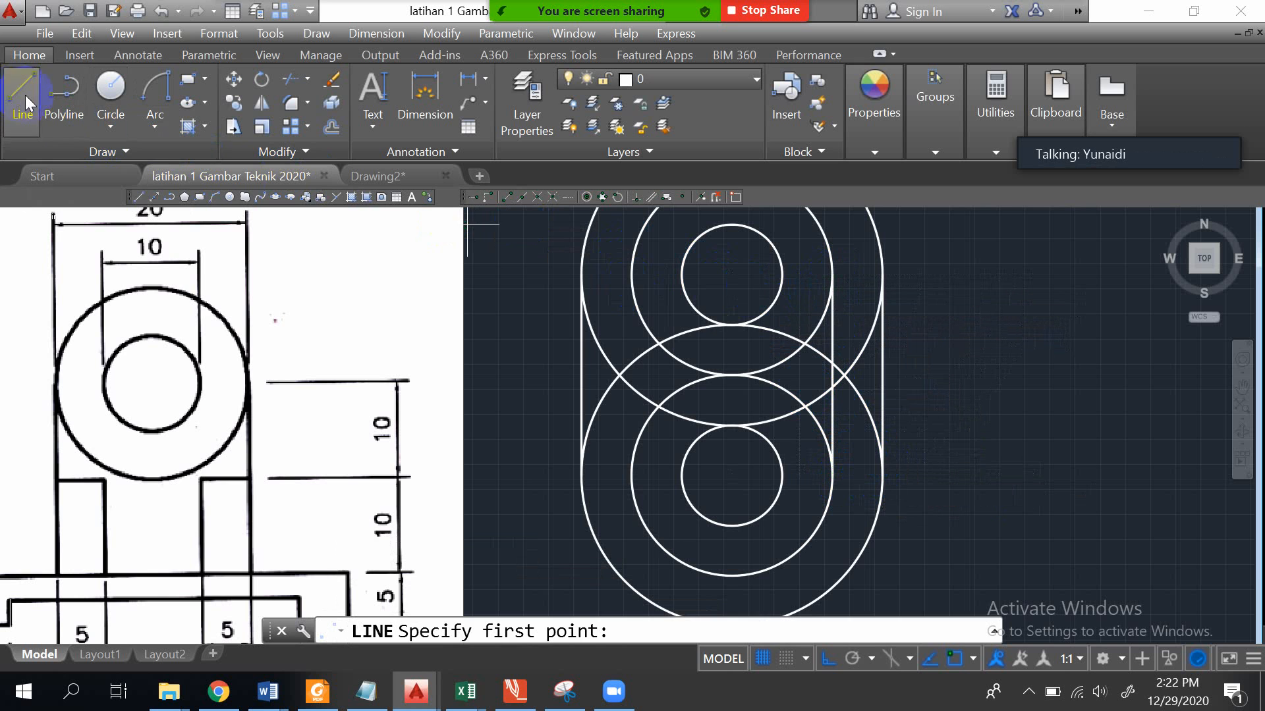
click(630, 274)
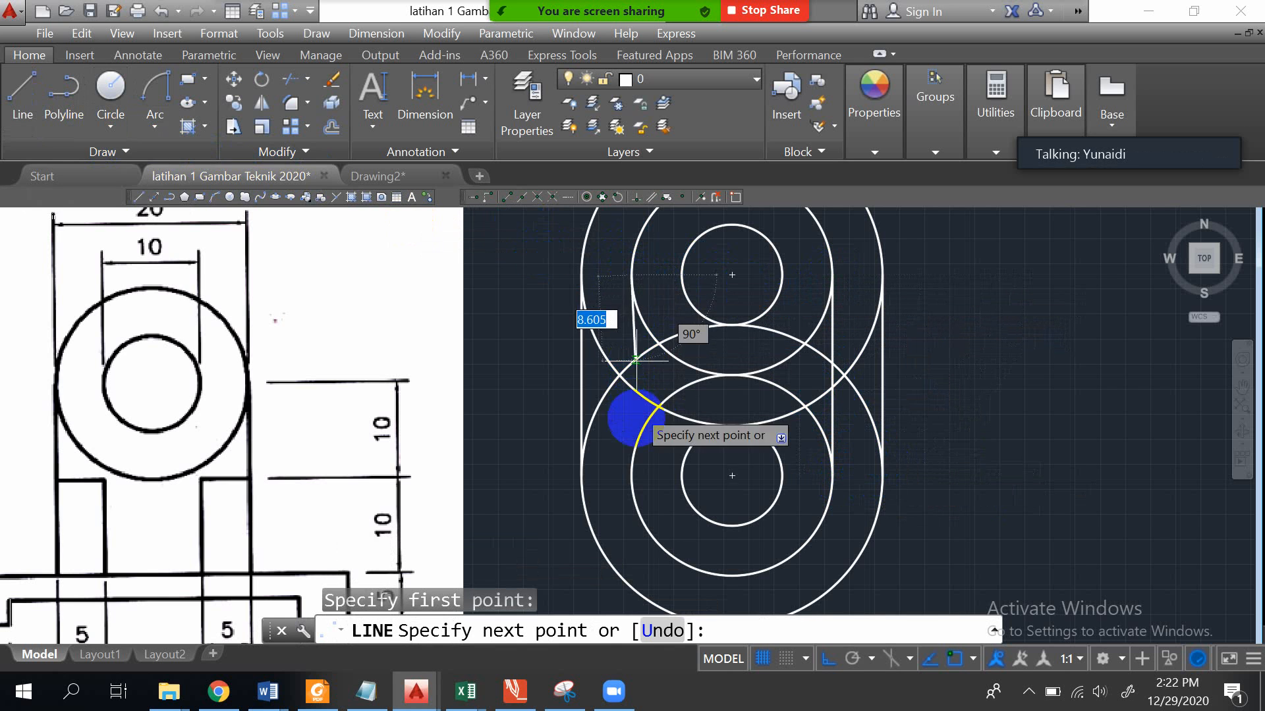
click(630, 474)
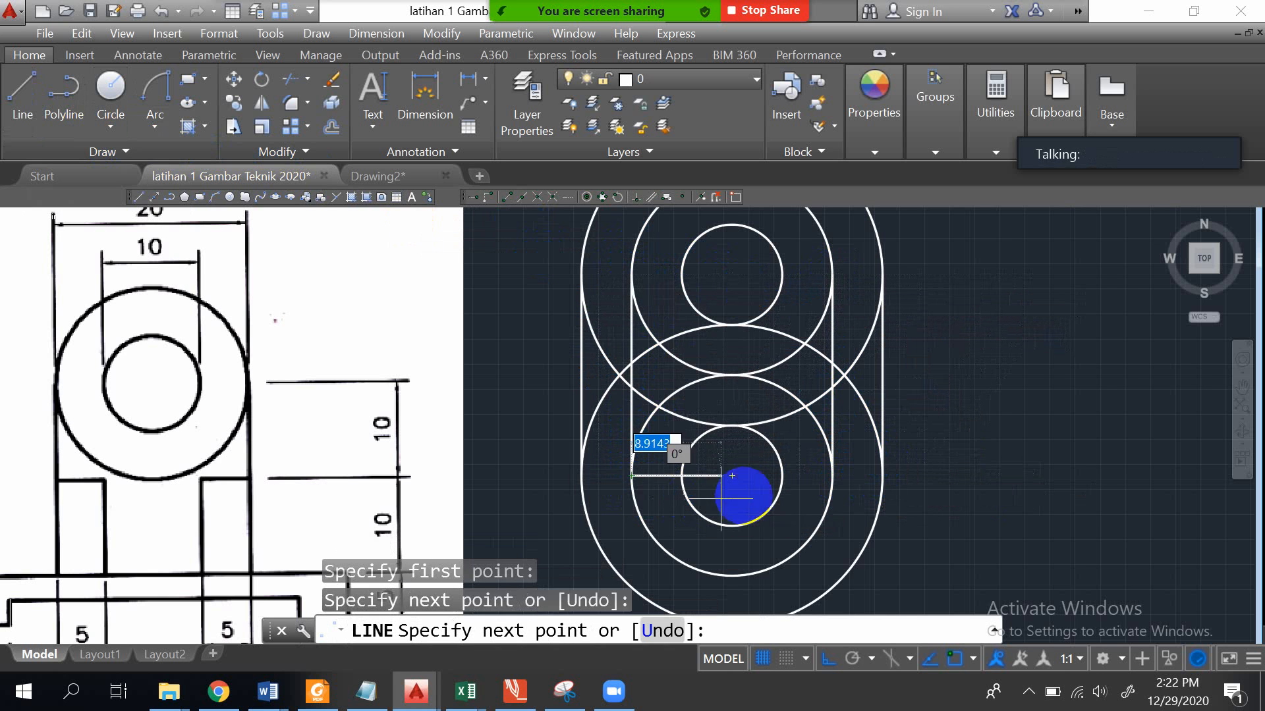
key(Escape)
- Trim the radius 15 circles' arcs between their crossing points and the outer vertical lines on both sides
scroll(888, 372, down, 2)
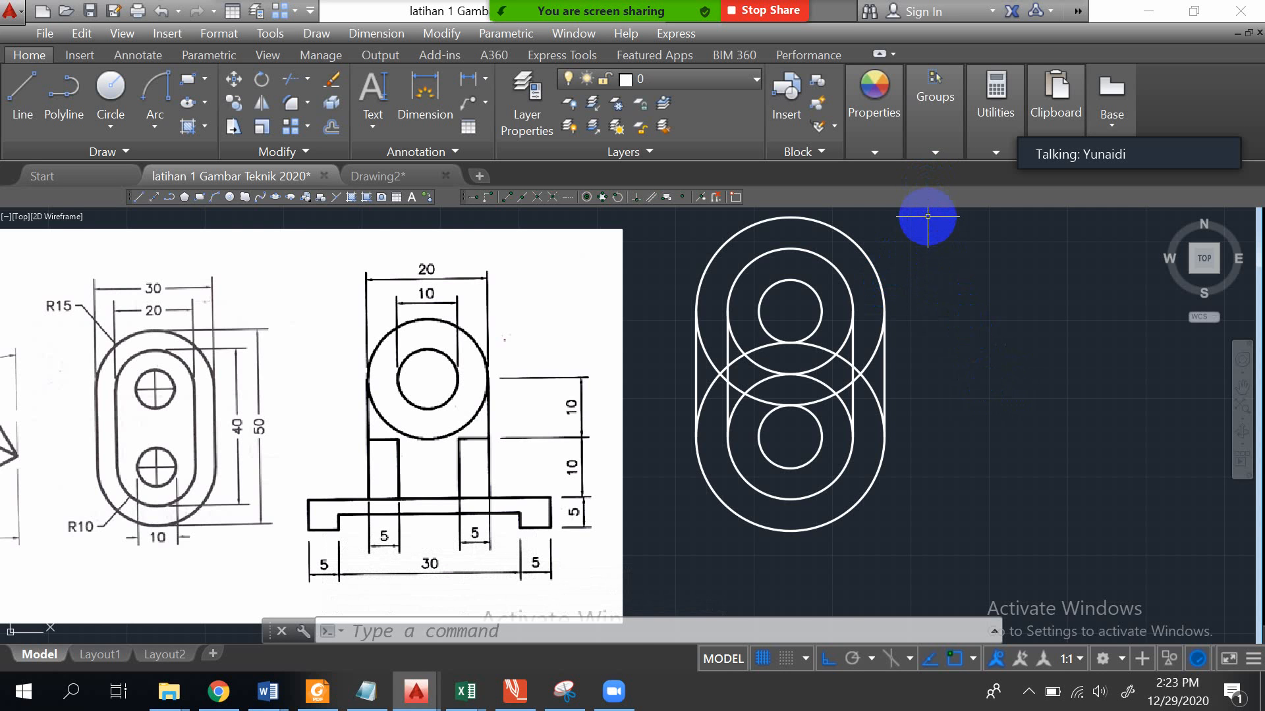
scroll(927, 216, up, 2)
scroll(914, 251, down, 2)
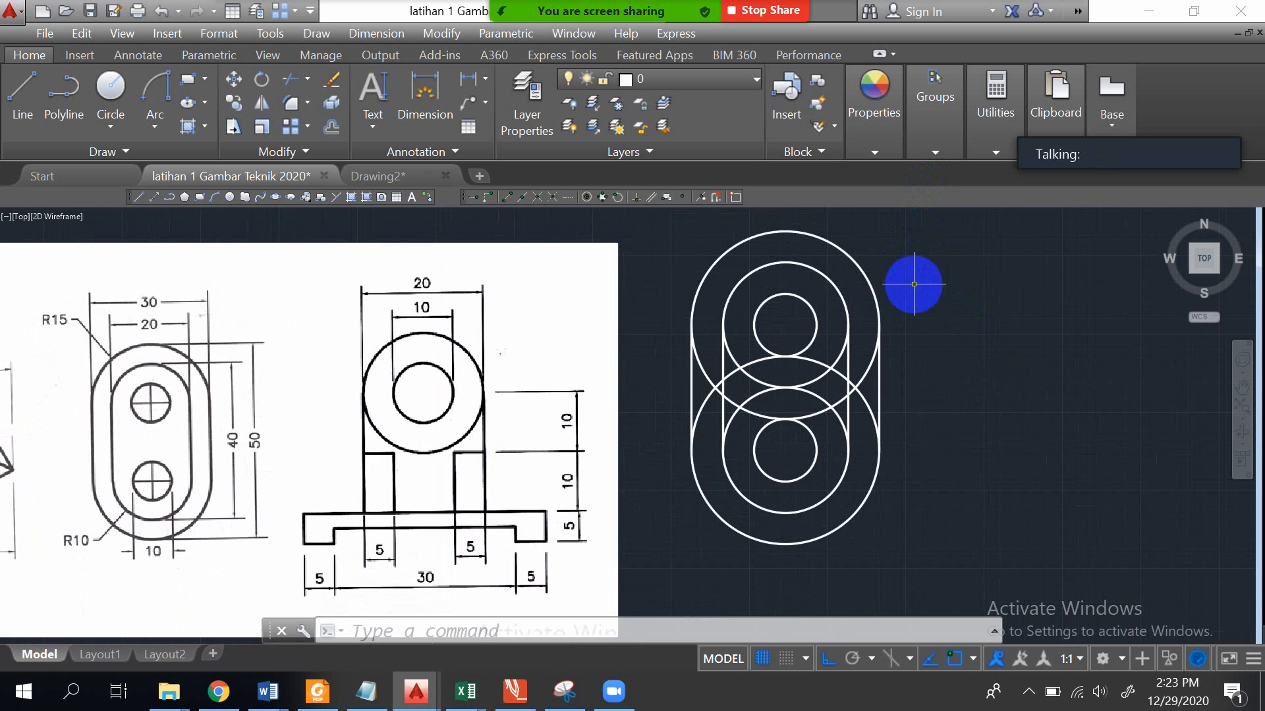
click(291, 82)
key(Return)
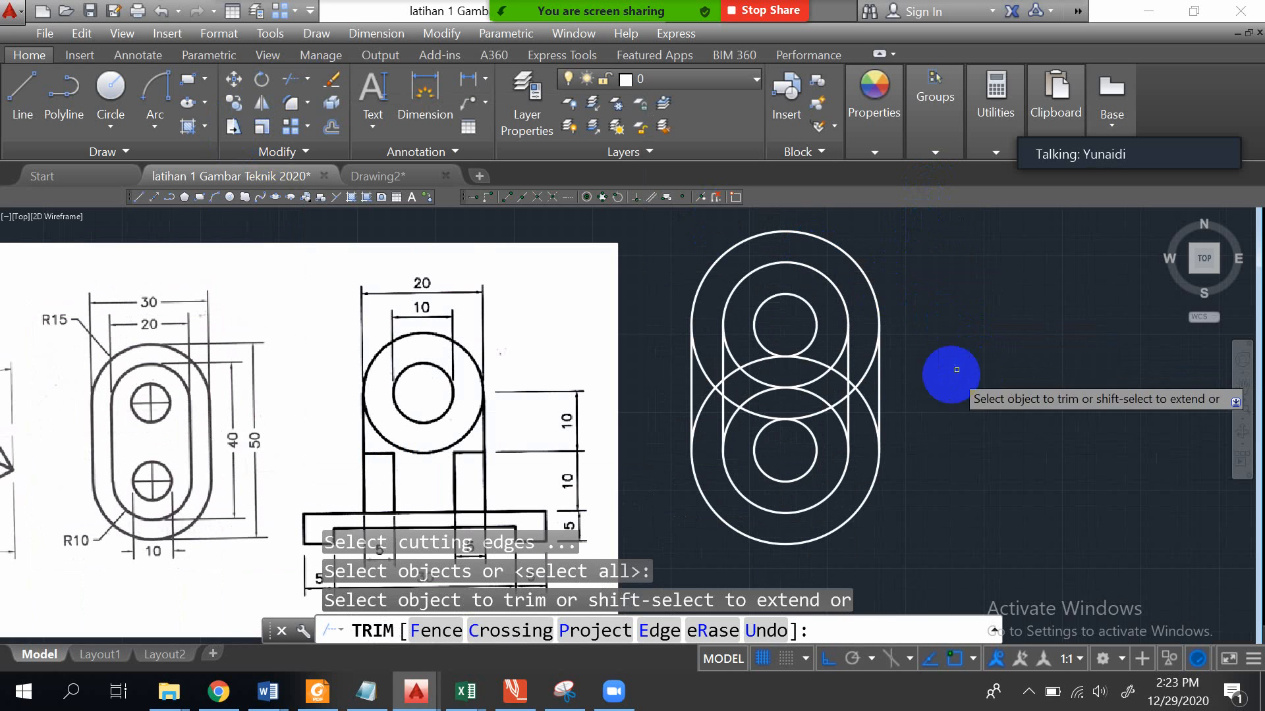
click(870, 403)
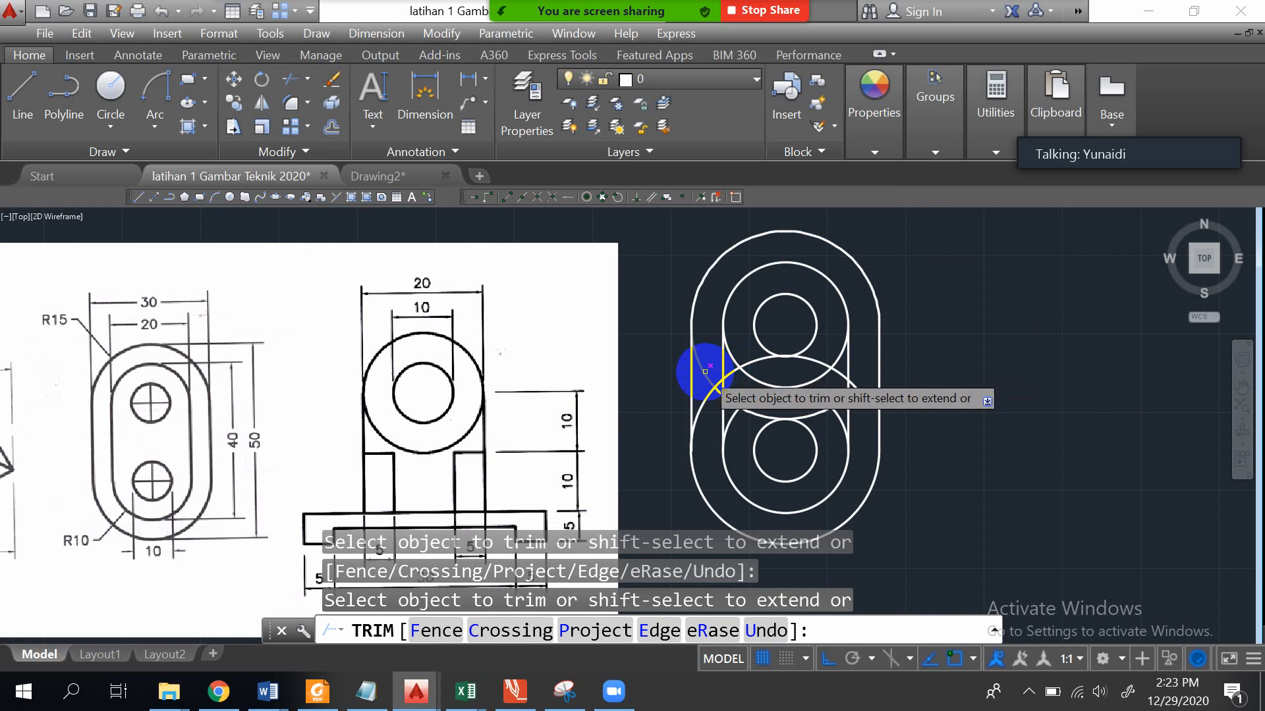
click(705, 396)
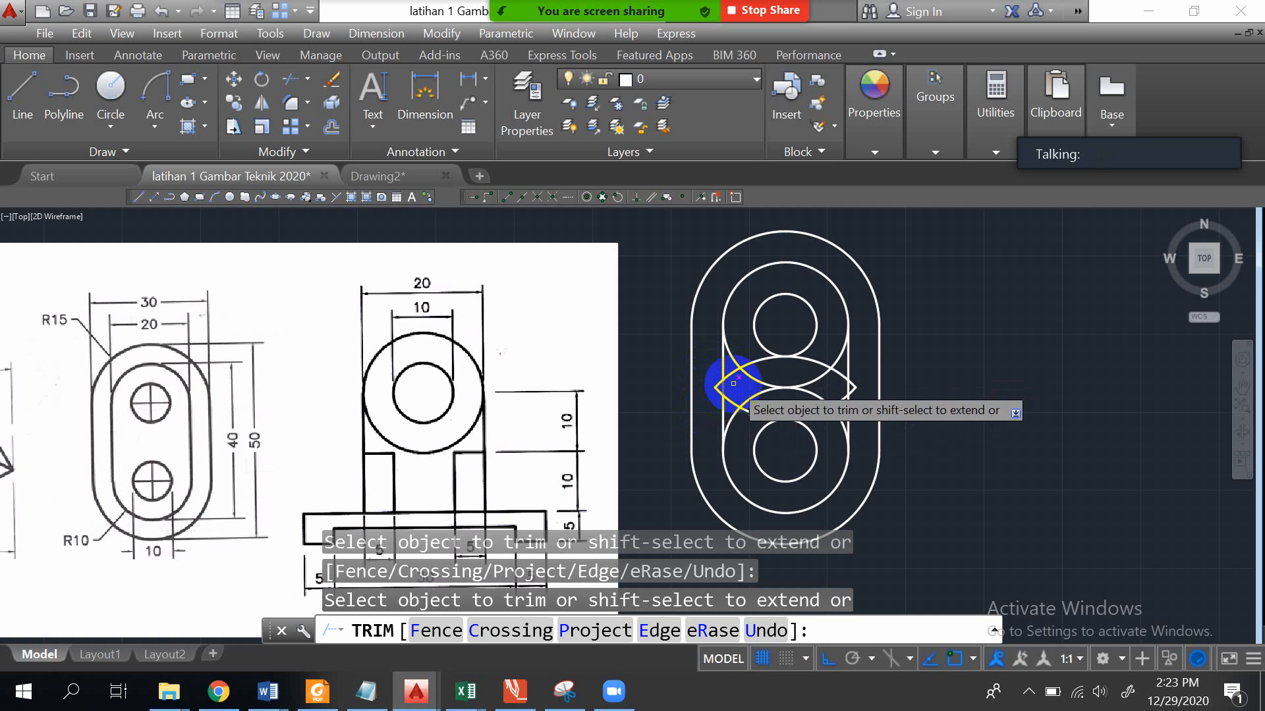
- Trim the 20-diameter circles' arcs that run from the inner vertical lines to the lens-shaped remnant on both sides
scroll(732, 385, up, 4)
click(731, 383)
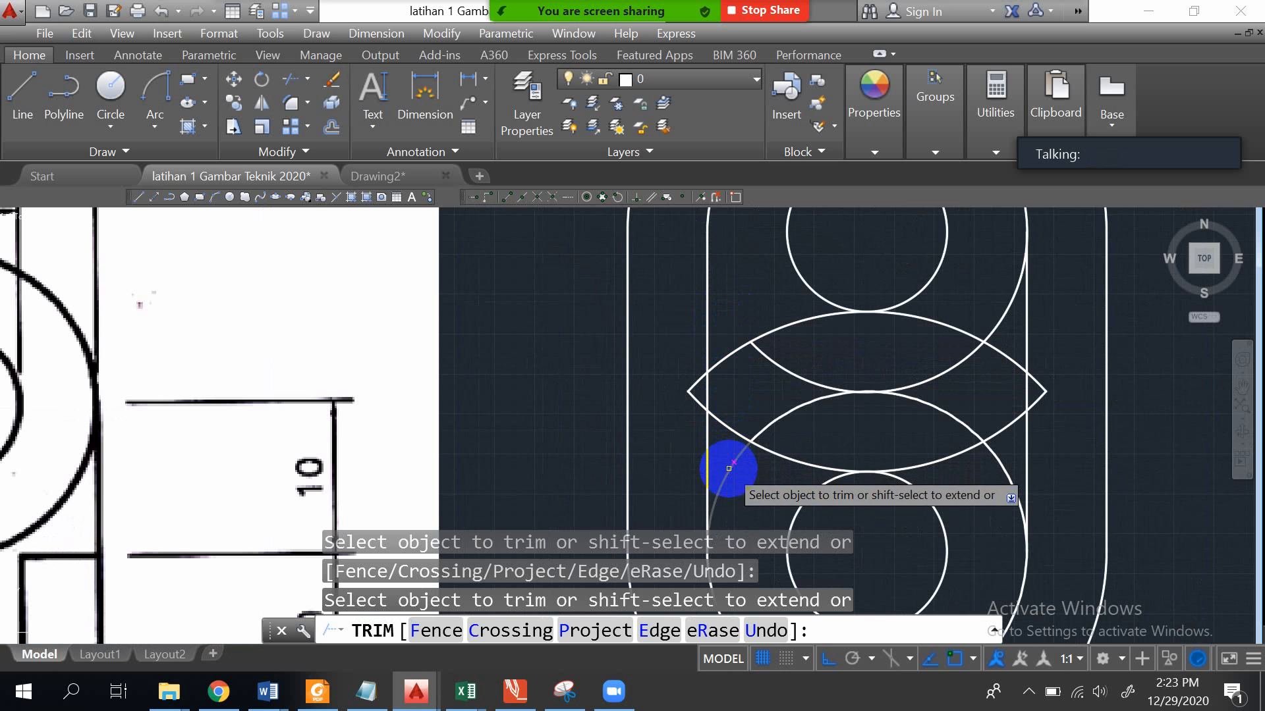
scroll(799, 404, down, 2)
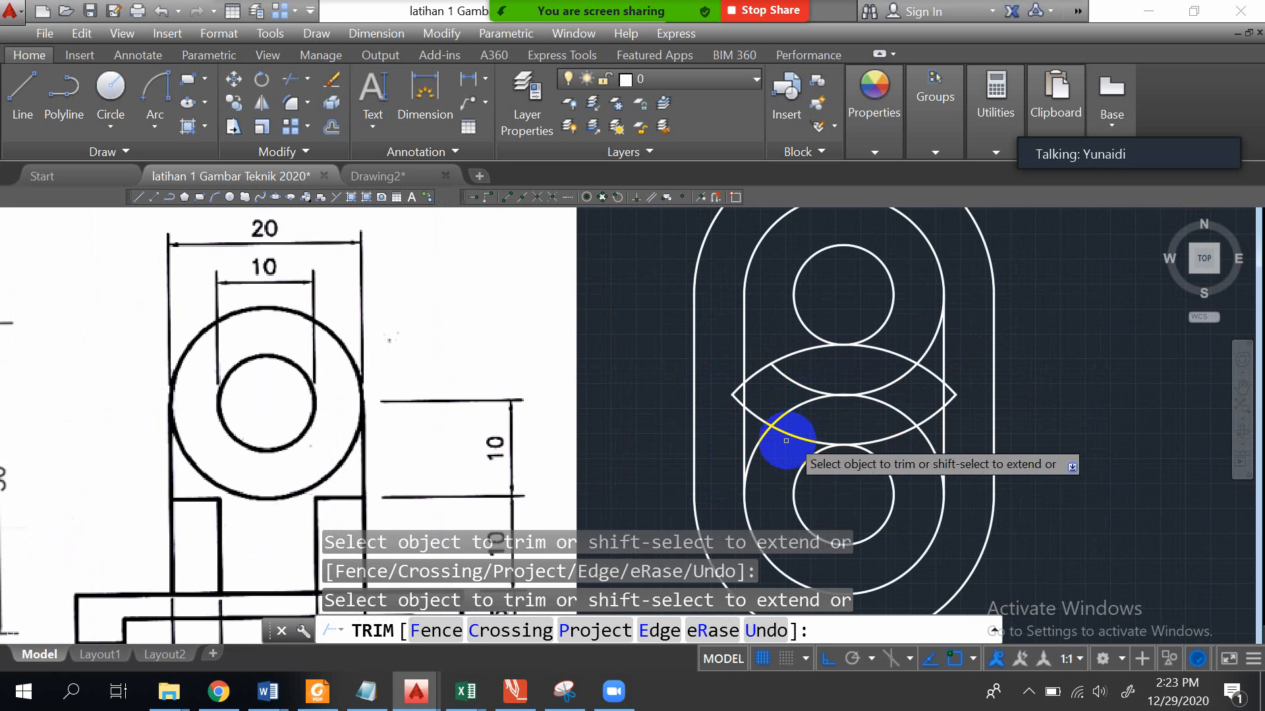
click(756, 442)
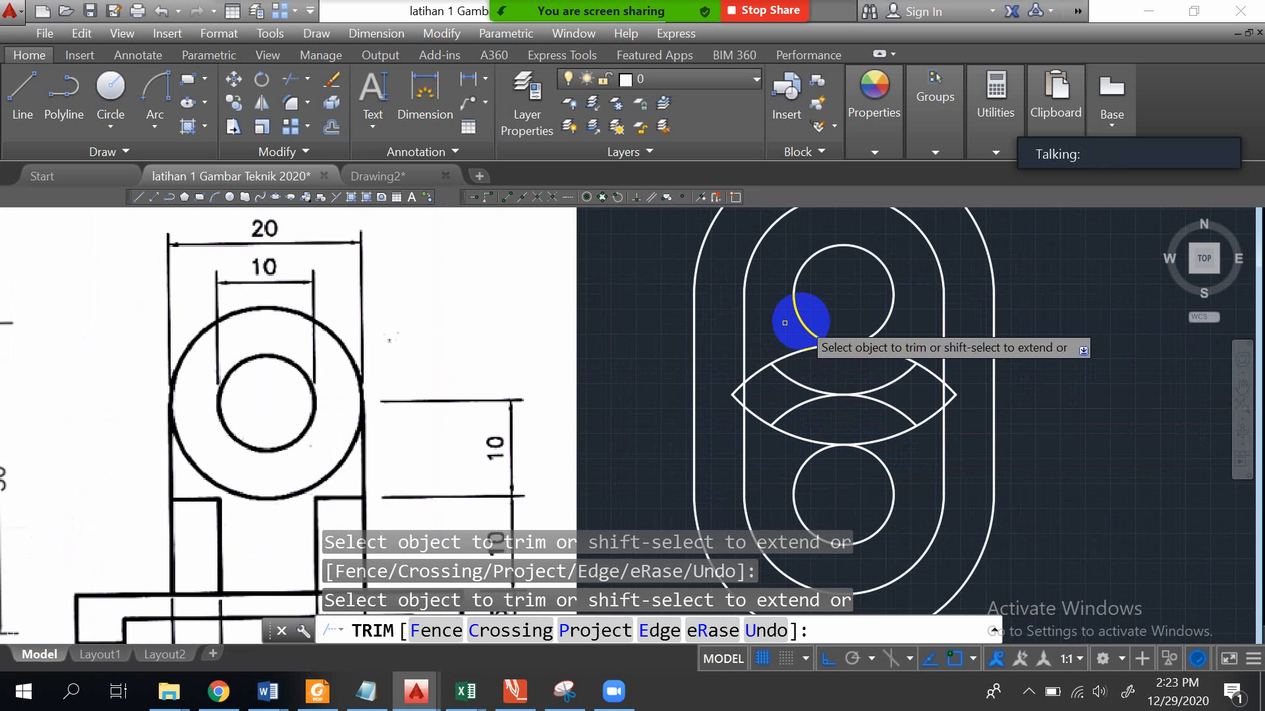
key(Escape)
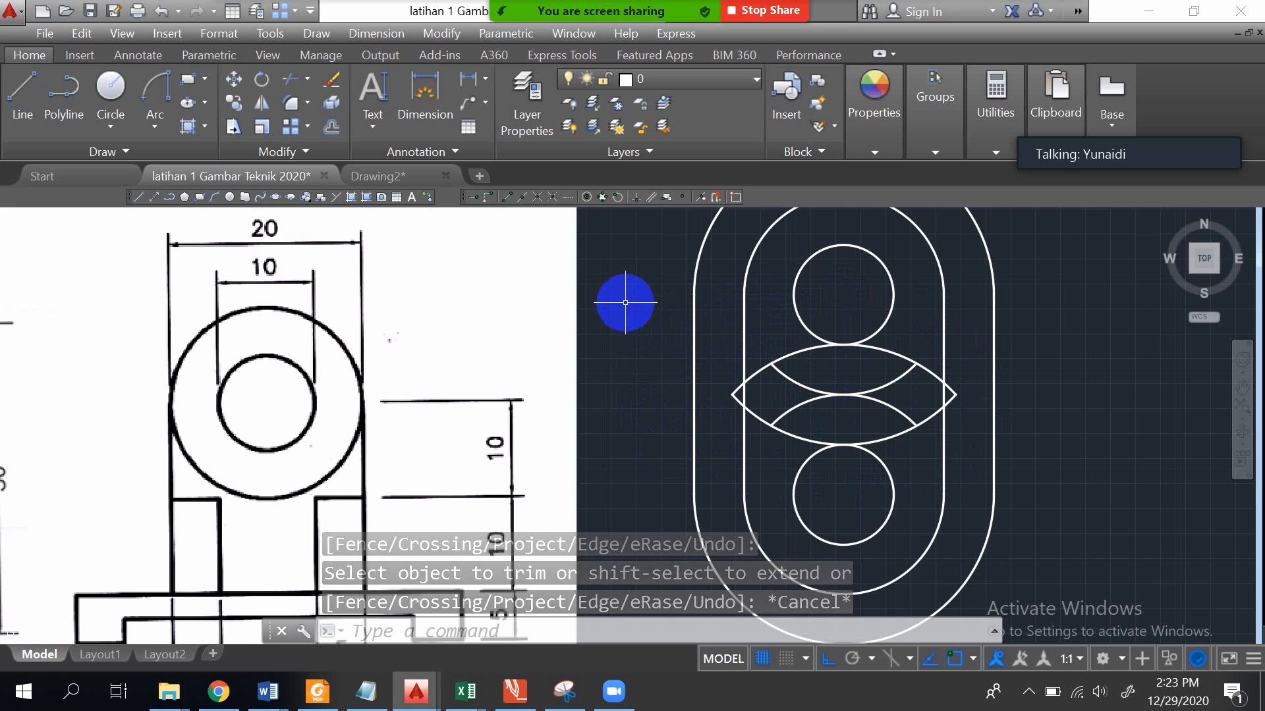
- Erase the four leftover arcs between the two 10-diameter holes in the middle of the double slot
click(329, 80)
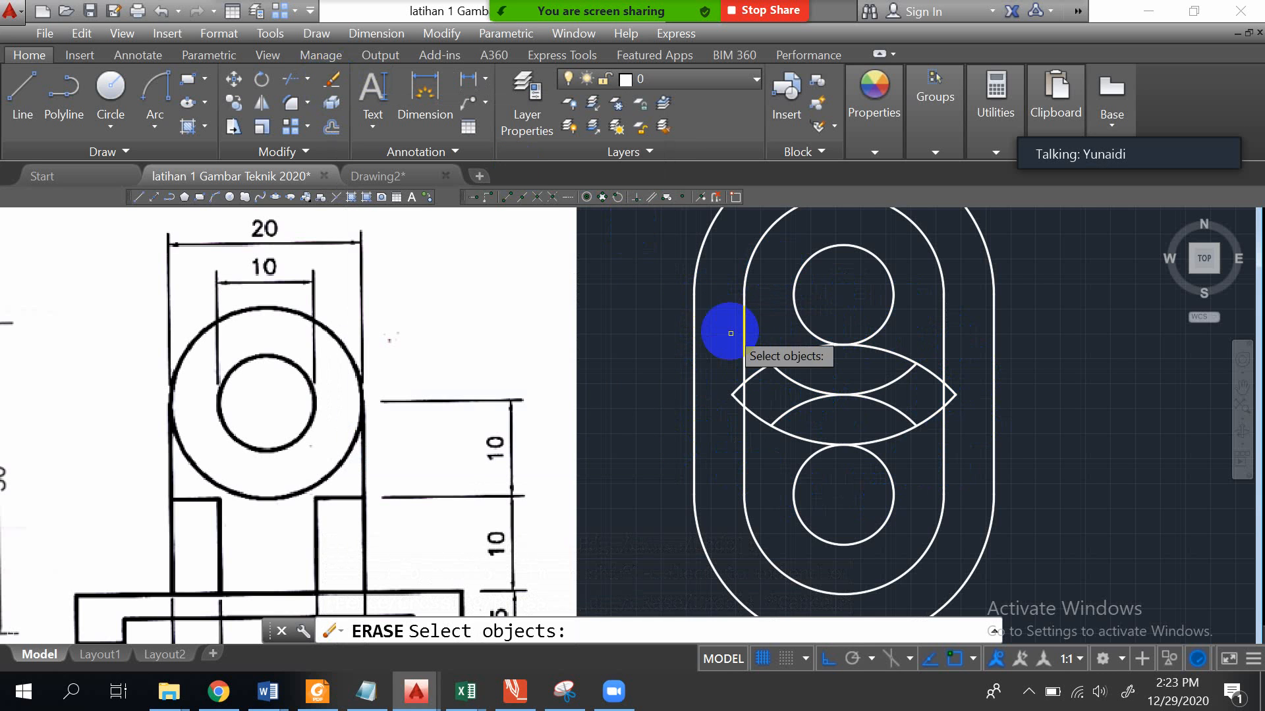
click(659, 329)
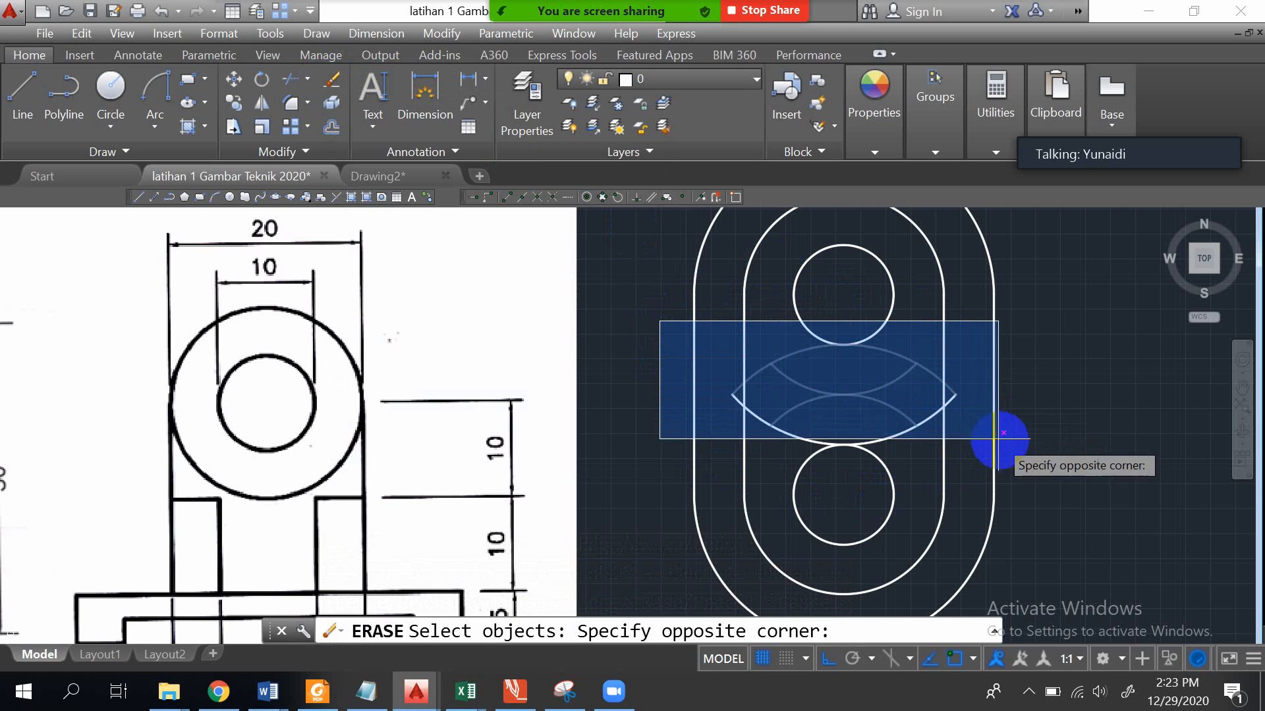
click(1050, 480)
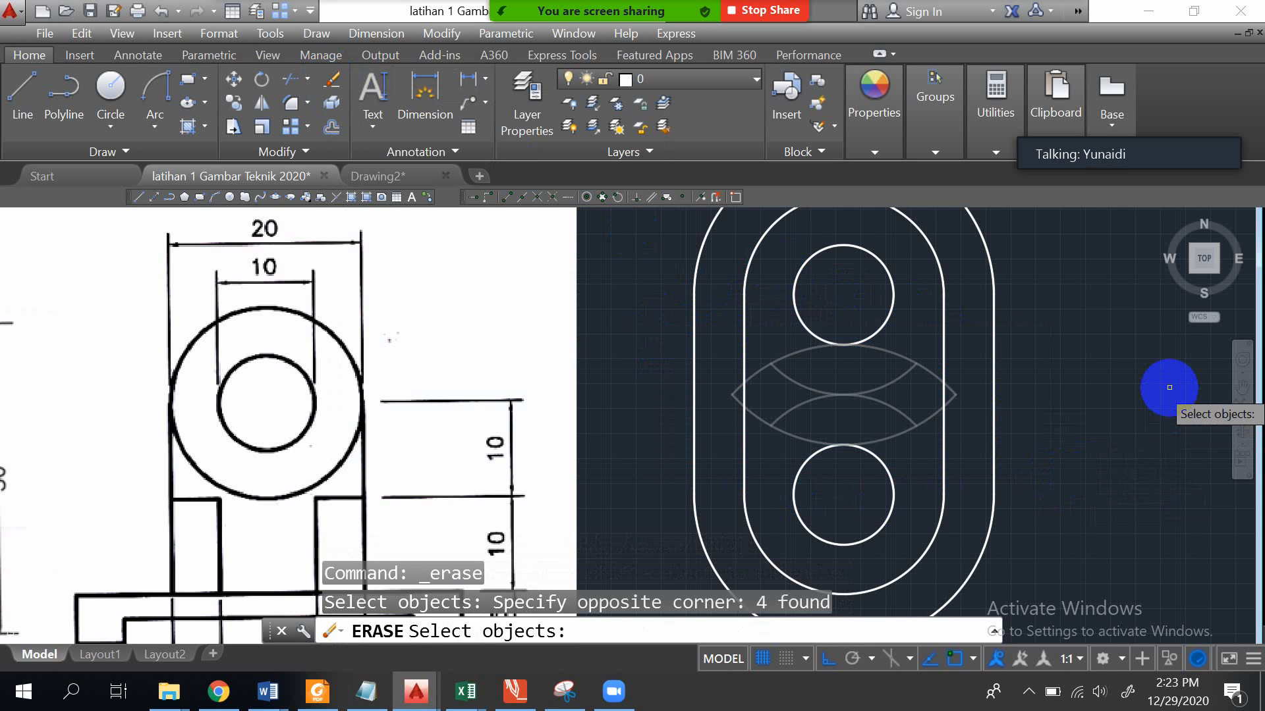
click(1125, 403)
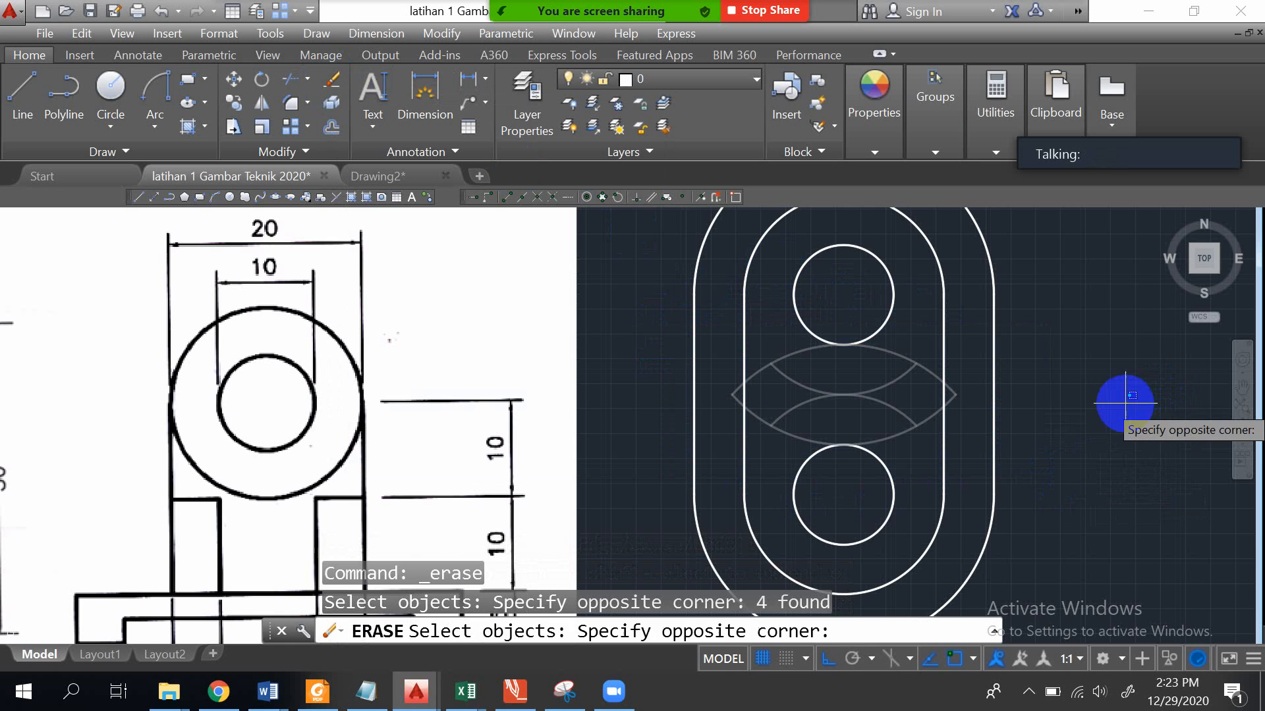
click(1064, 463)
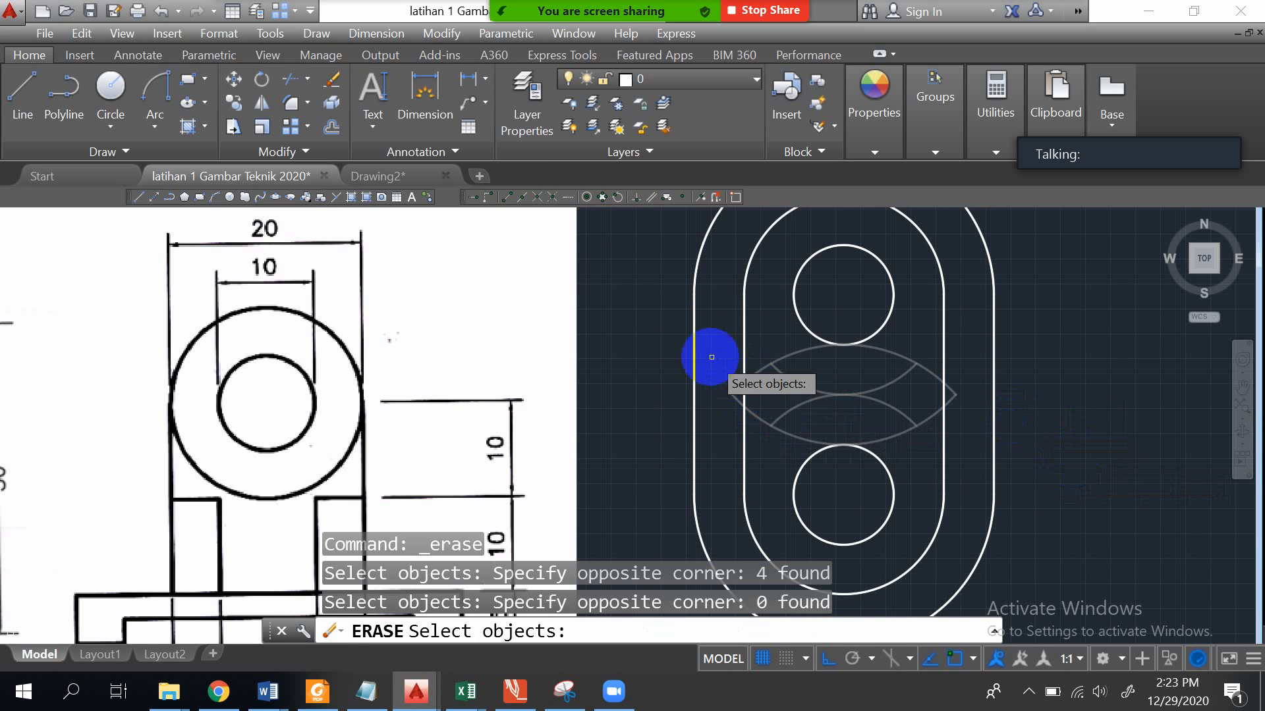
click(663, 330)
click(1022, 438)
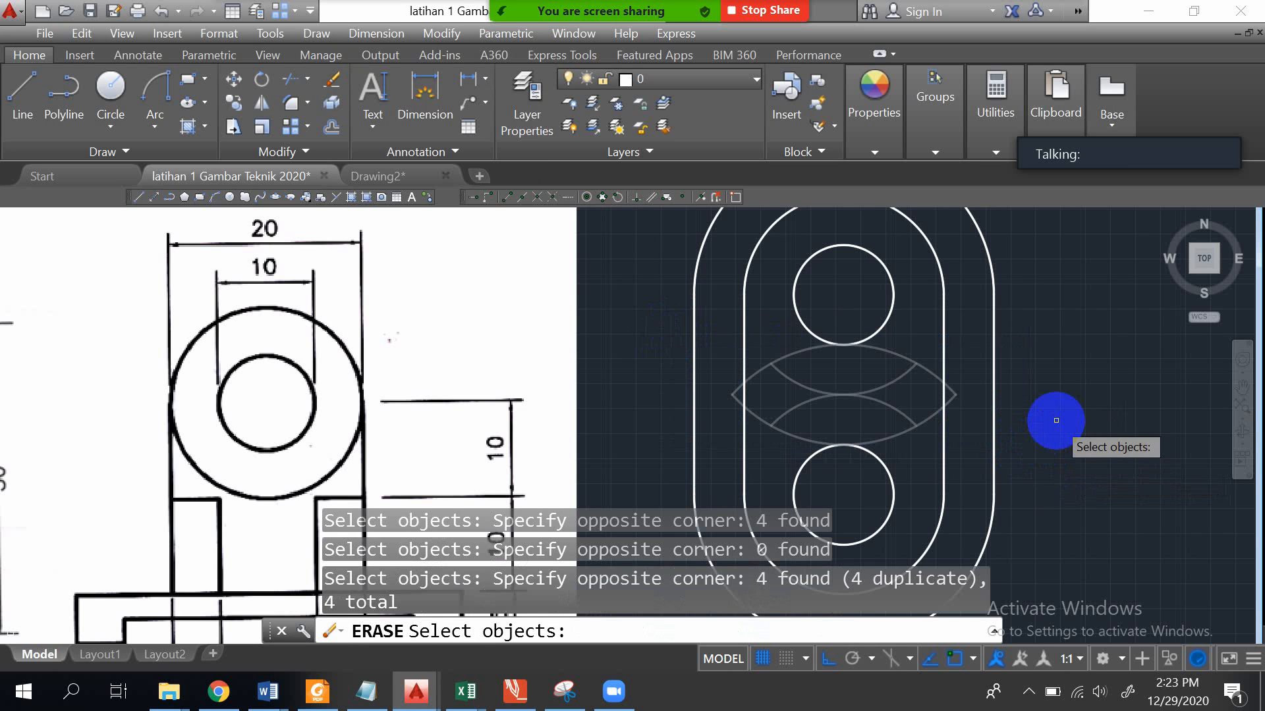
key(Return)
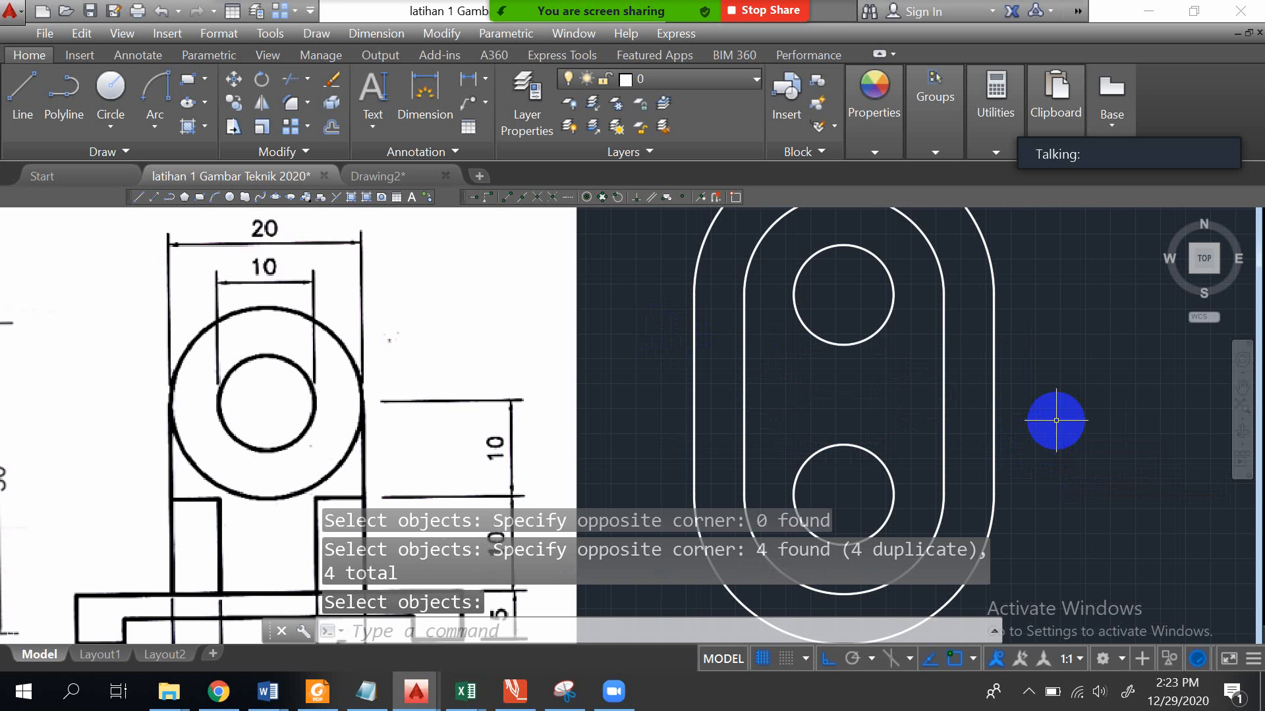
- Start the stepped base outline beside the reference image with connected lines 5 up, 40 right, 5 down and 5 left
scroll(1061, 395, down, 2)
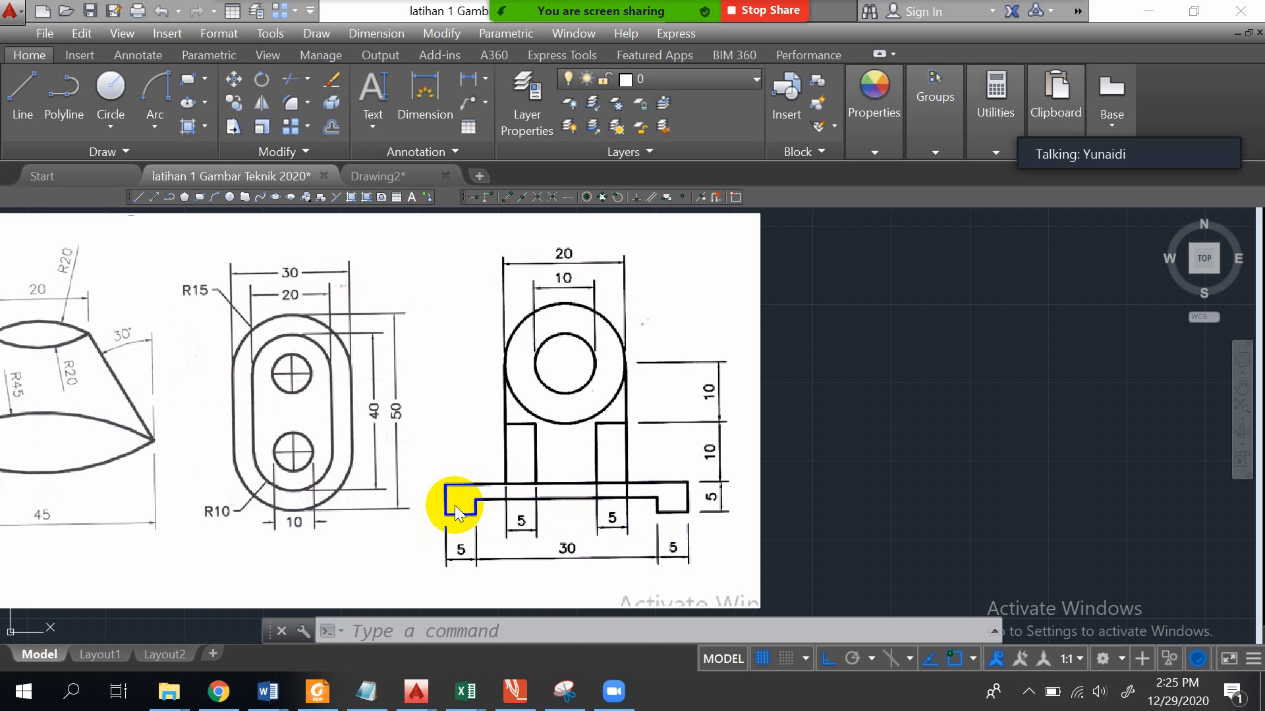
click(20, 86)
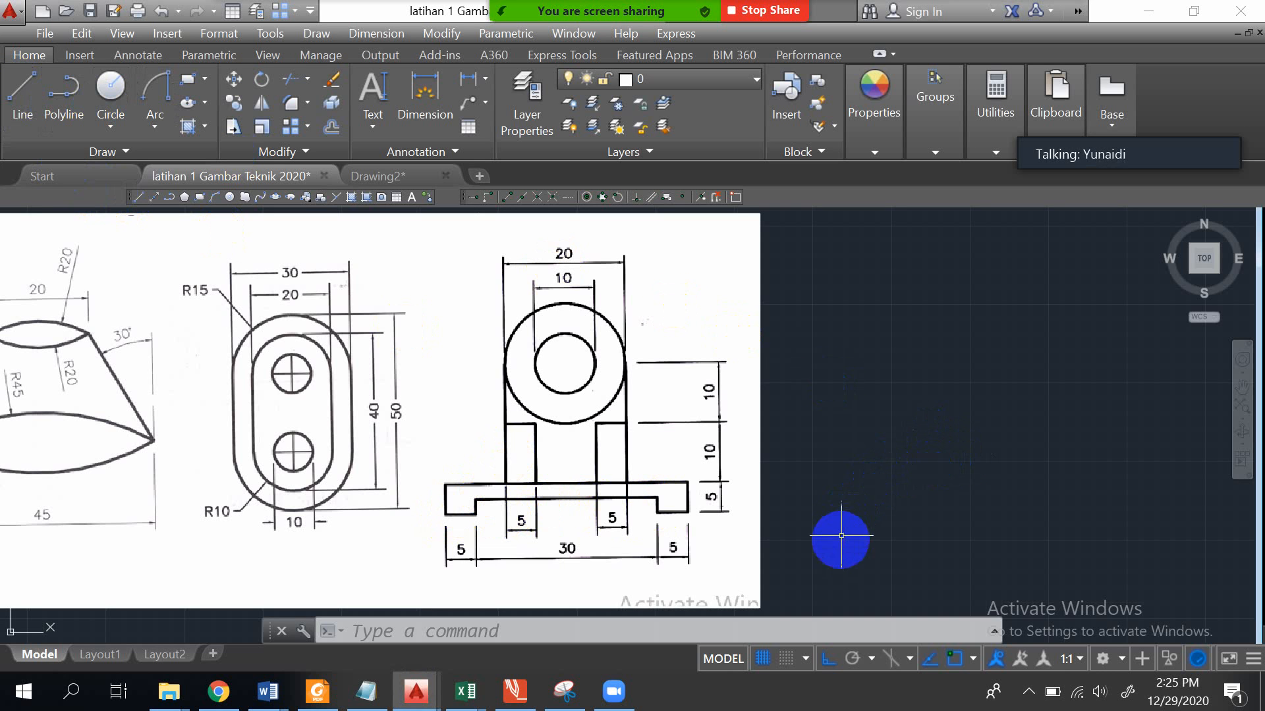
click(22, 96)
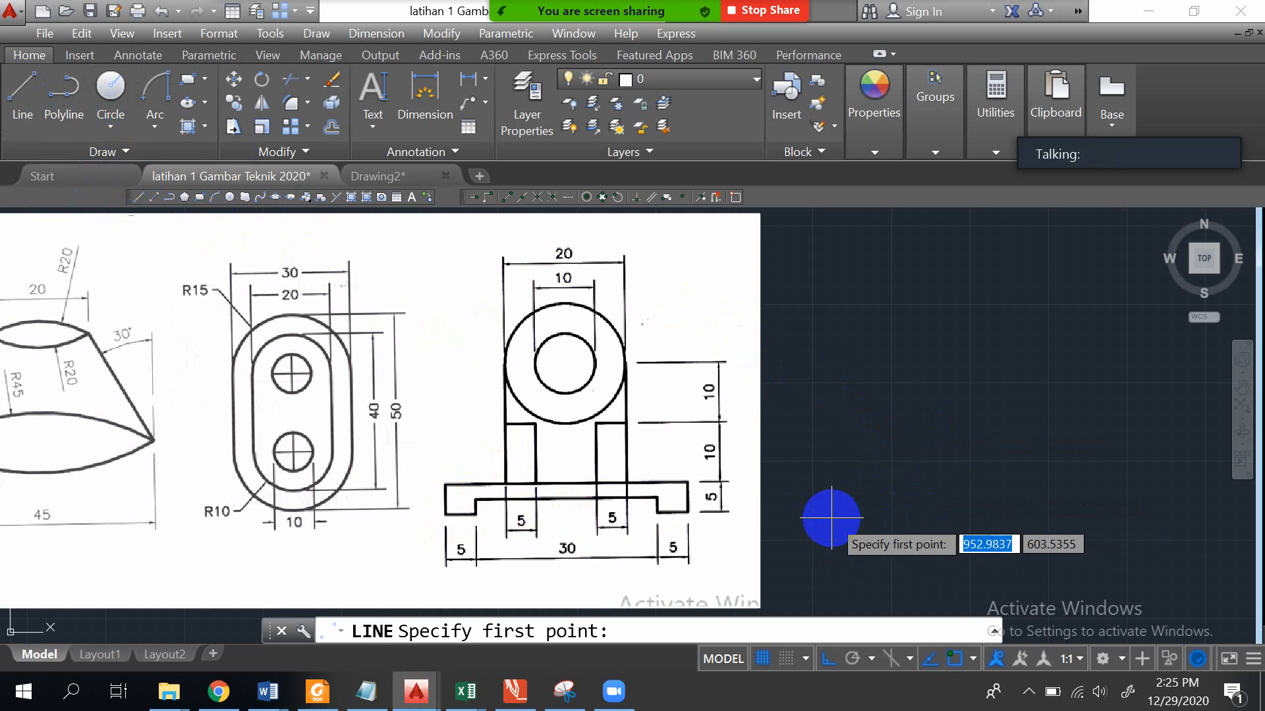
click(831, 517)
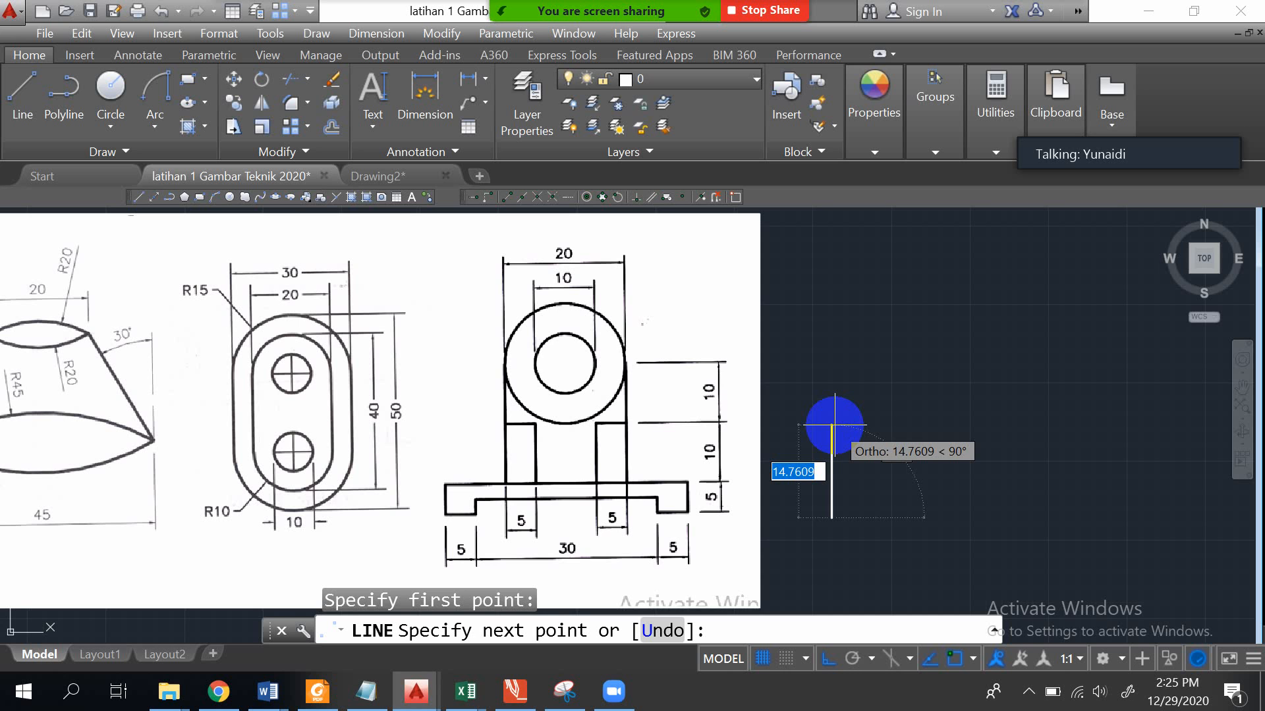
text(5)
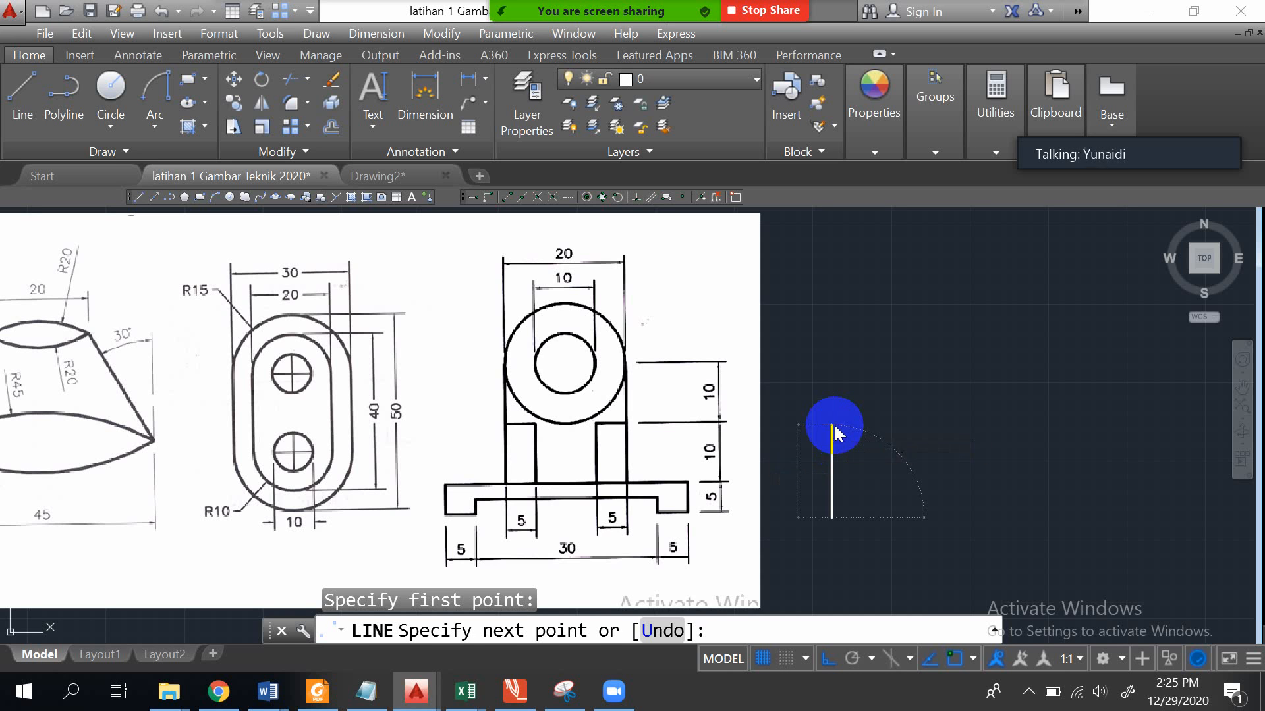
key(Return)
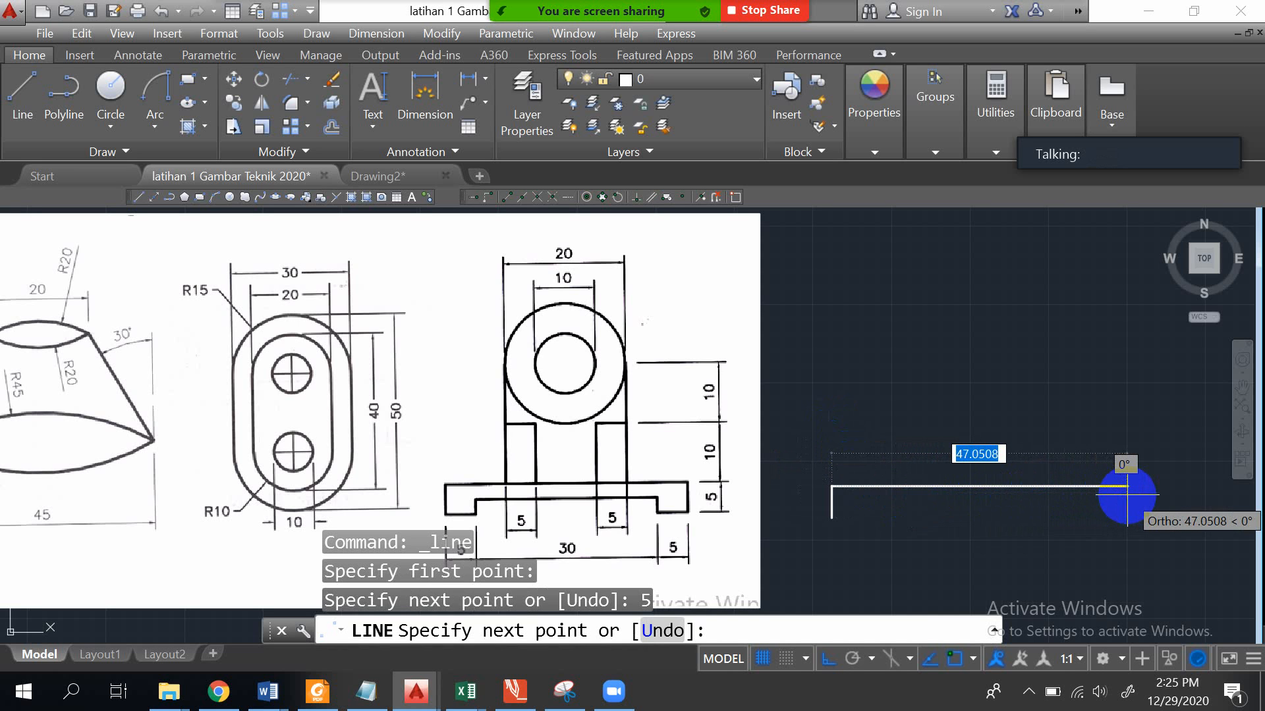
text(40)
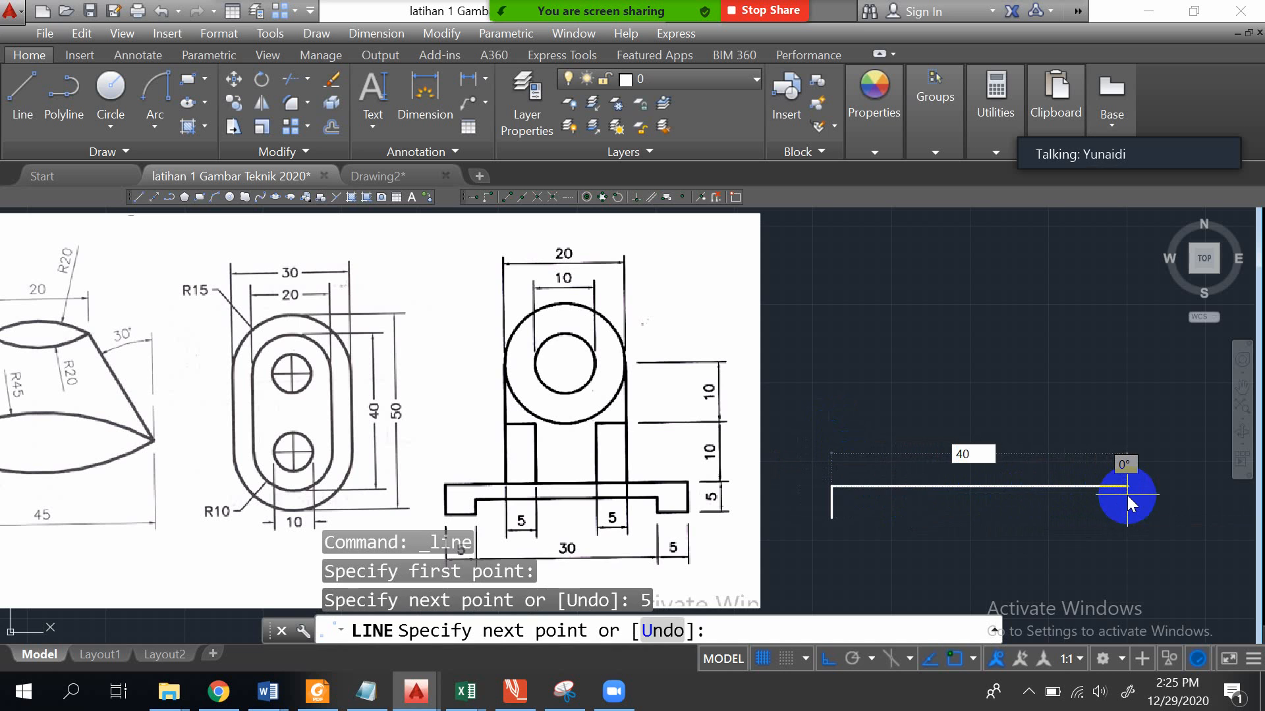
key(Return)
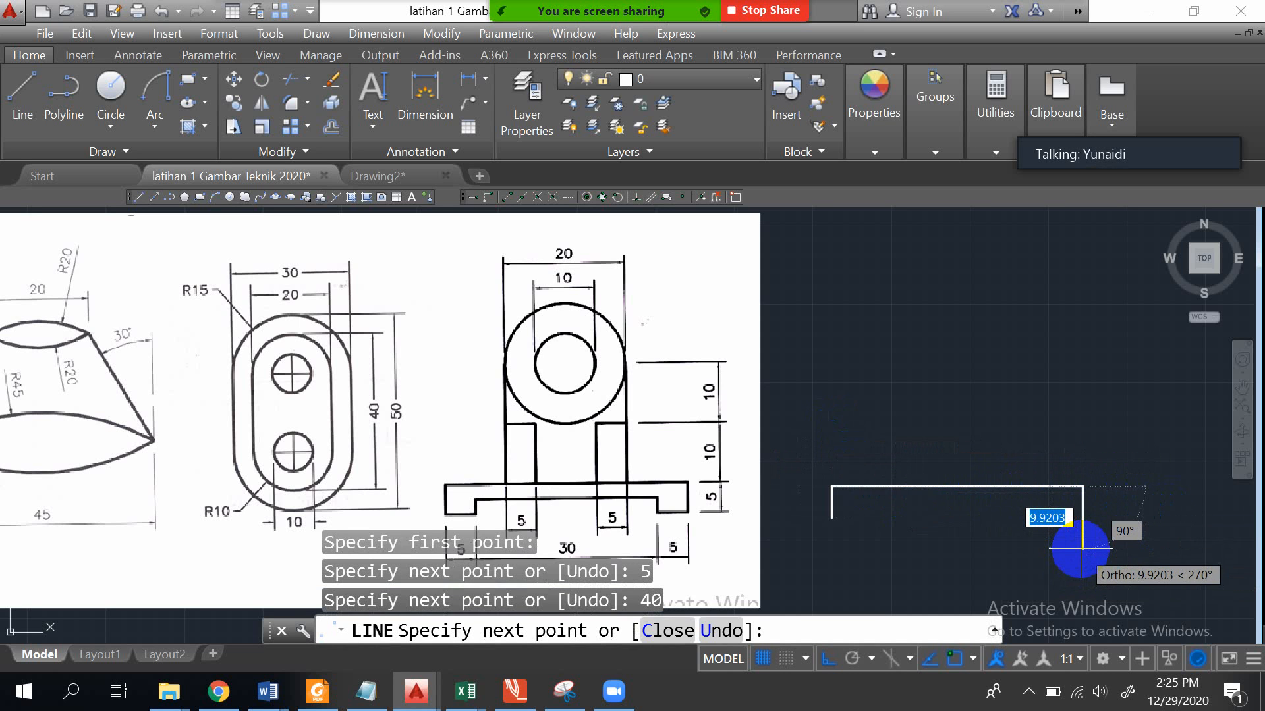
text(5)
key(Return)
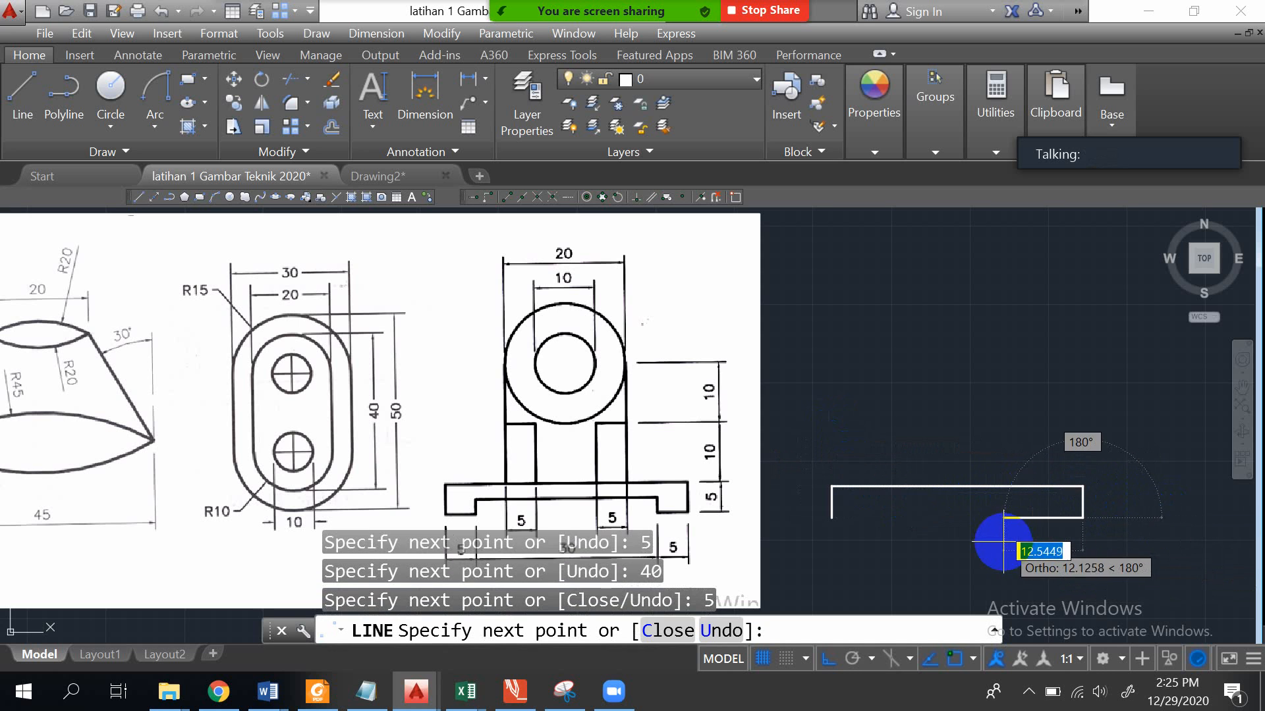
text(5)
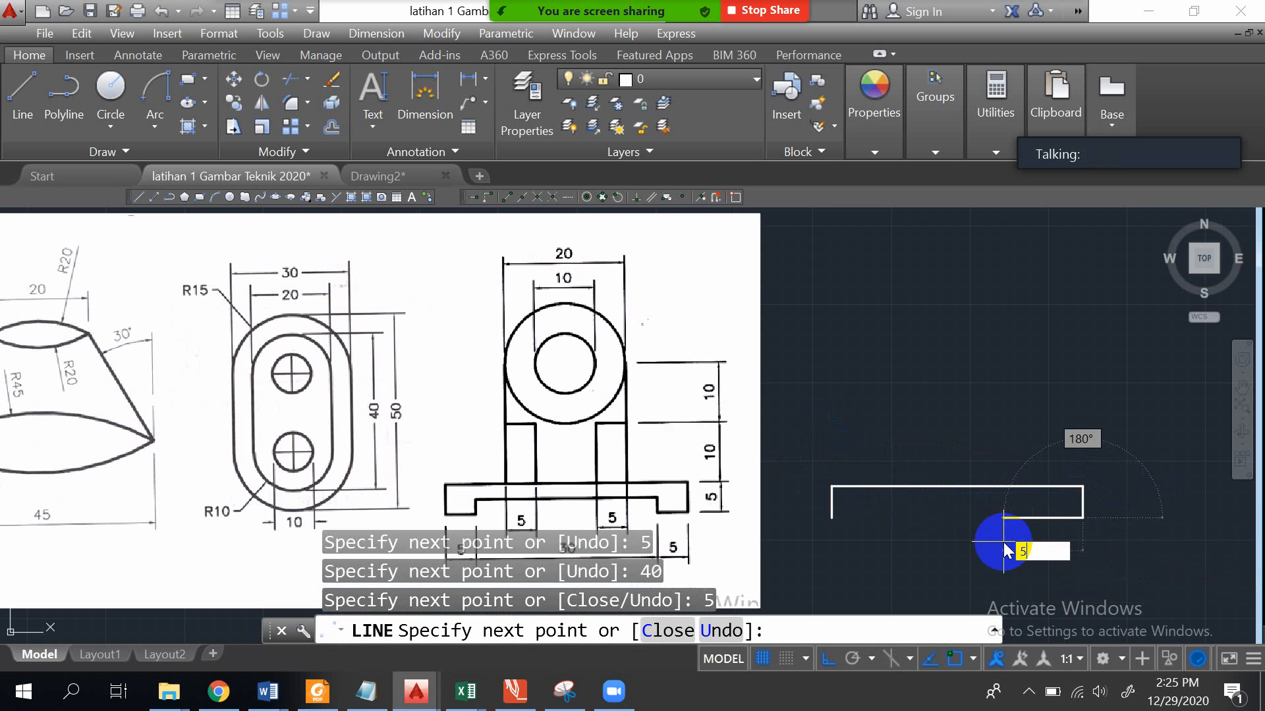
key(Return)
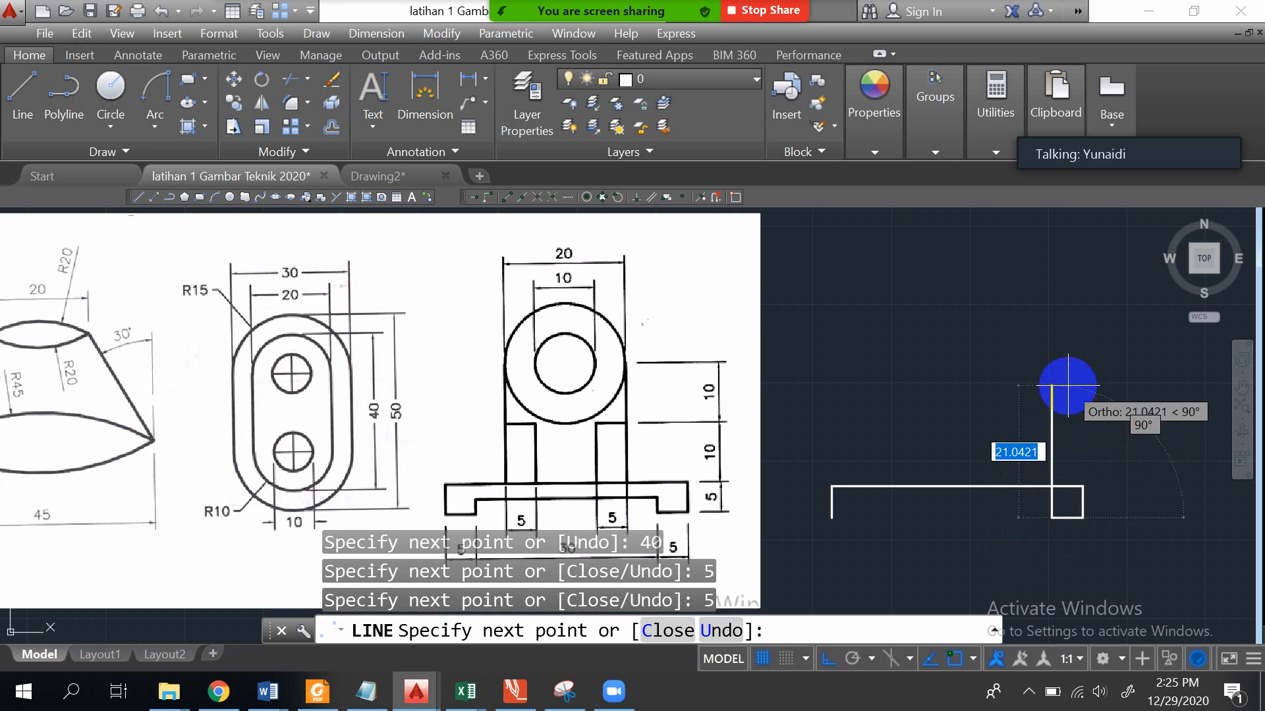
- Complete the base outline with lines 2.5 up, 30 left and 2.5 down, then back to the starting corner
text(2.)
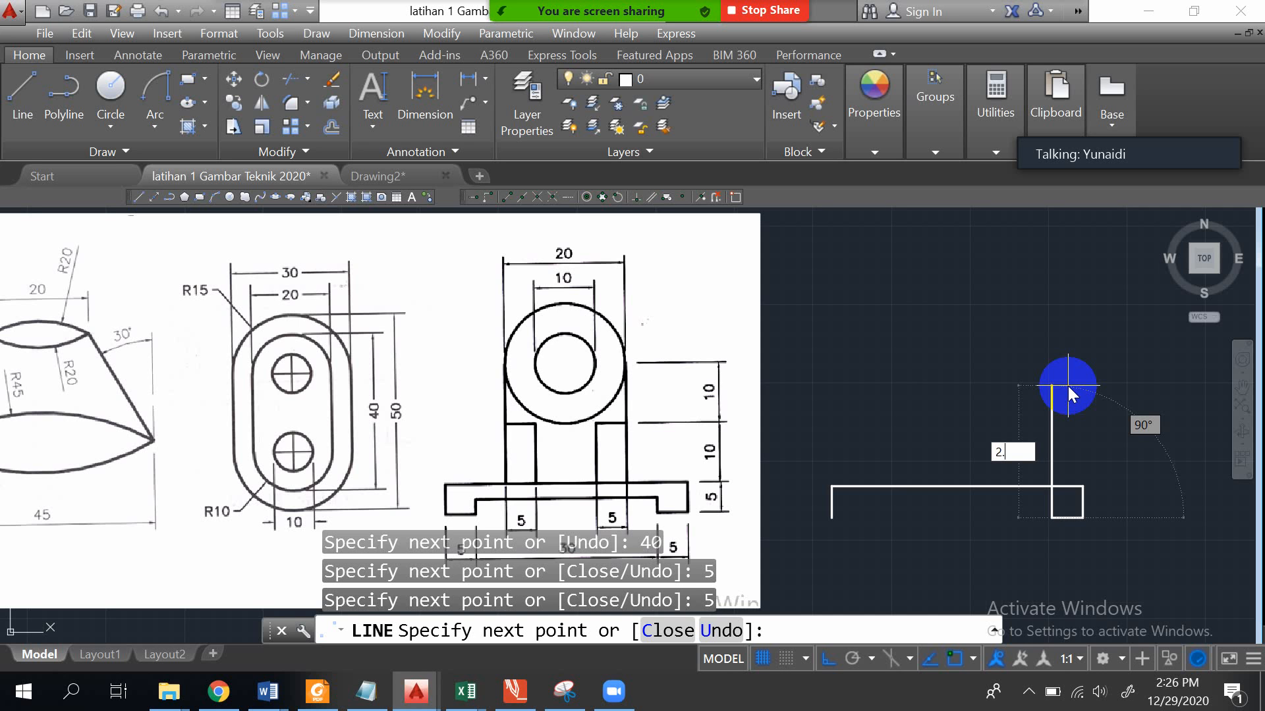
text(5)
key(Return)
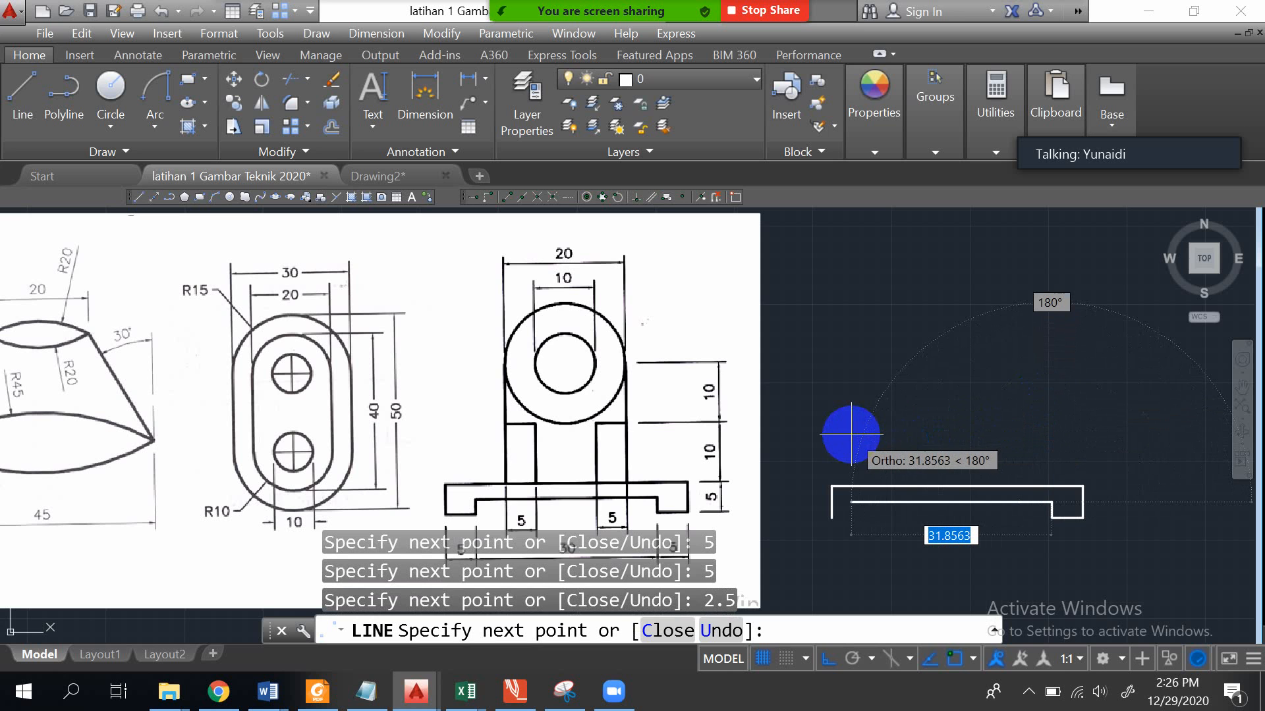
text(30)
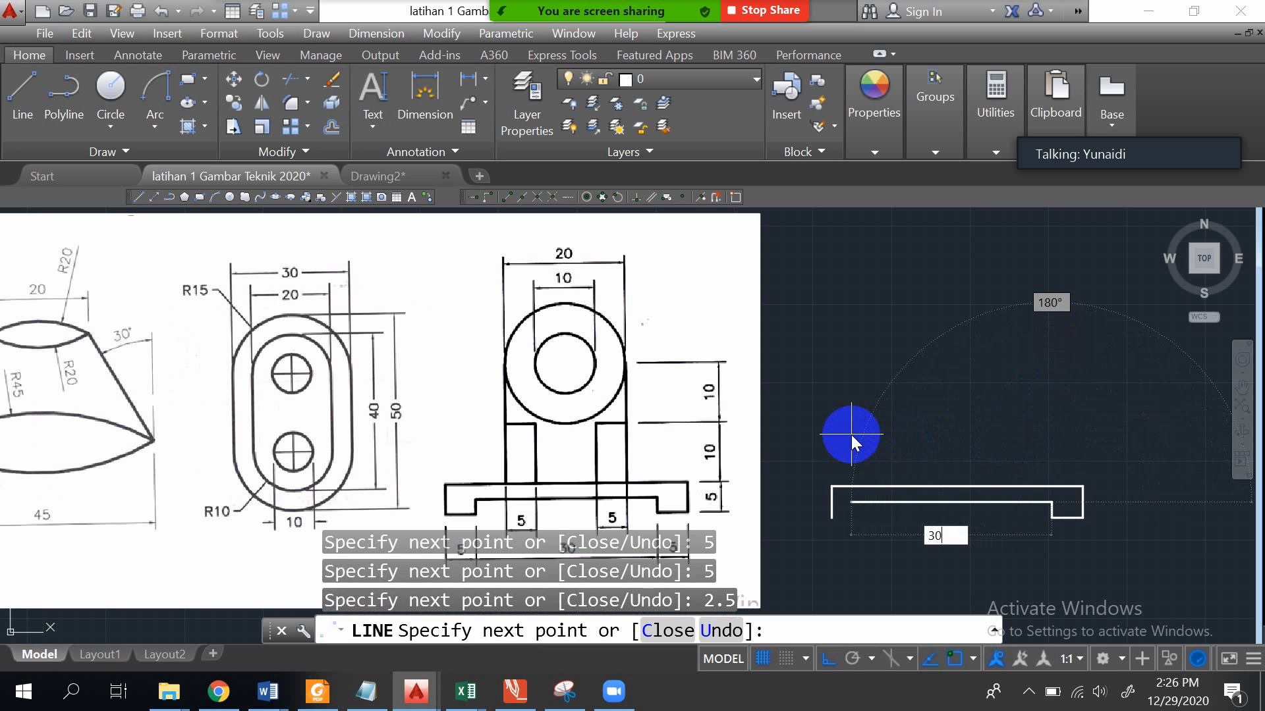
key(Return)
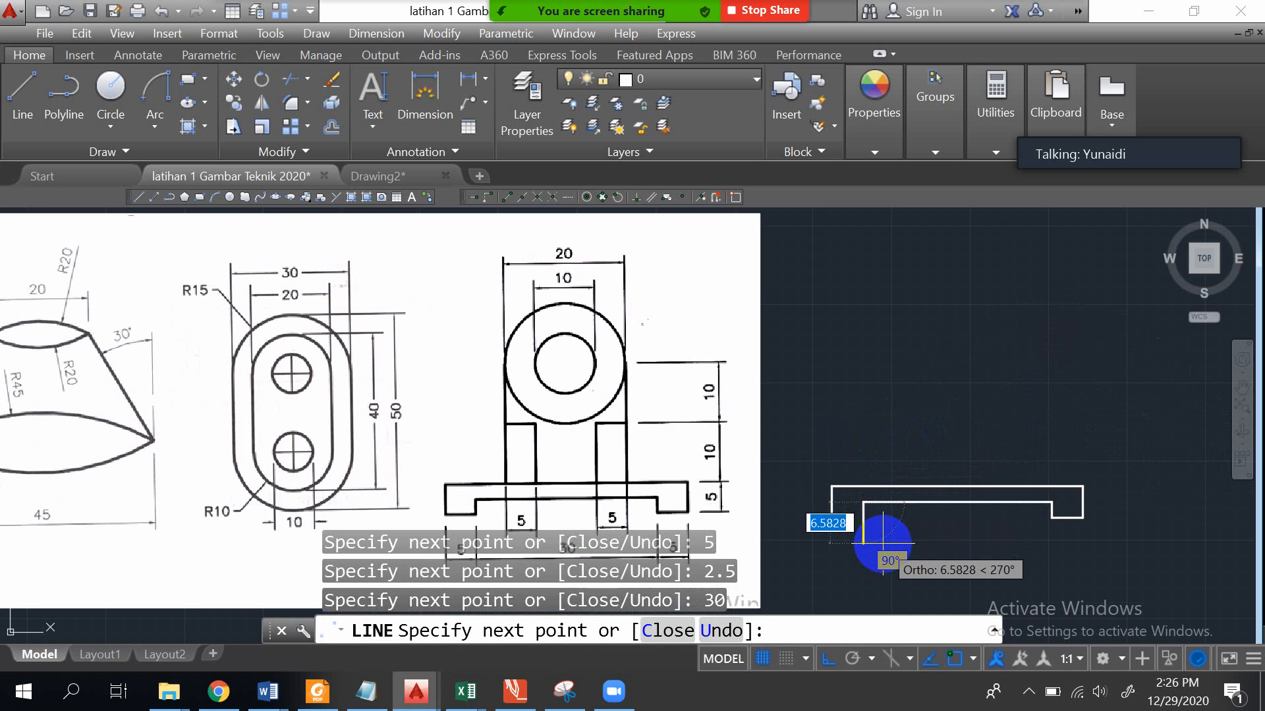
text(2.5)
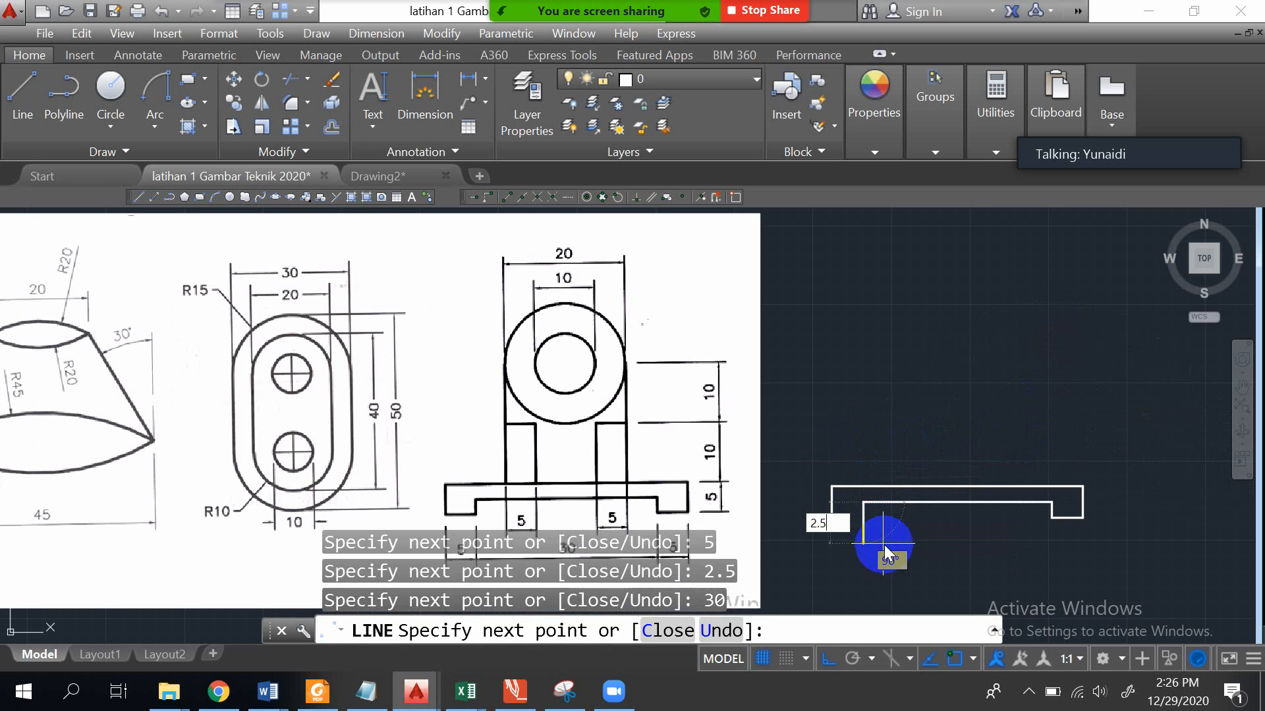
key(Return)
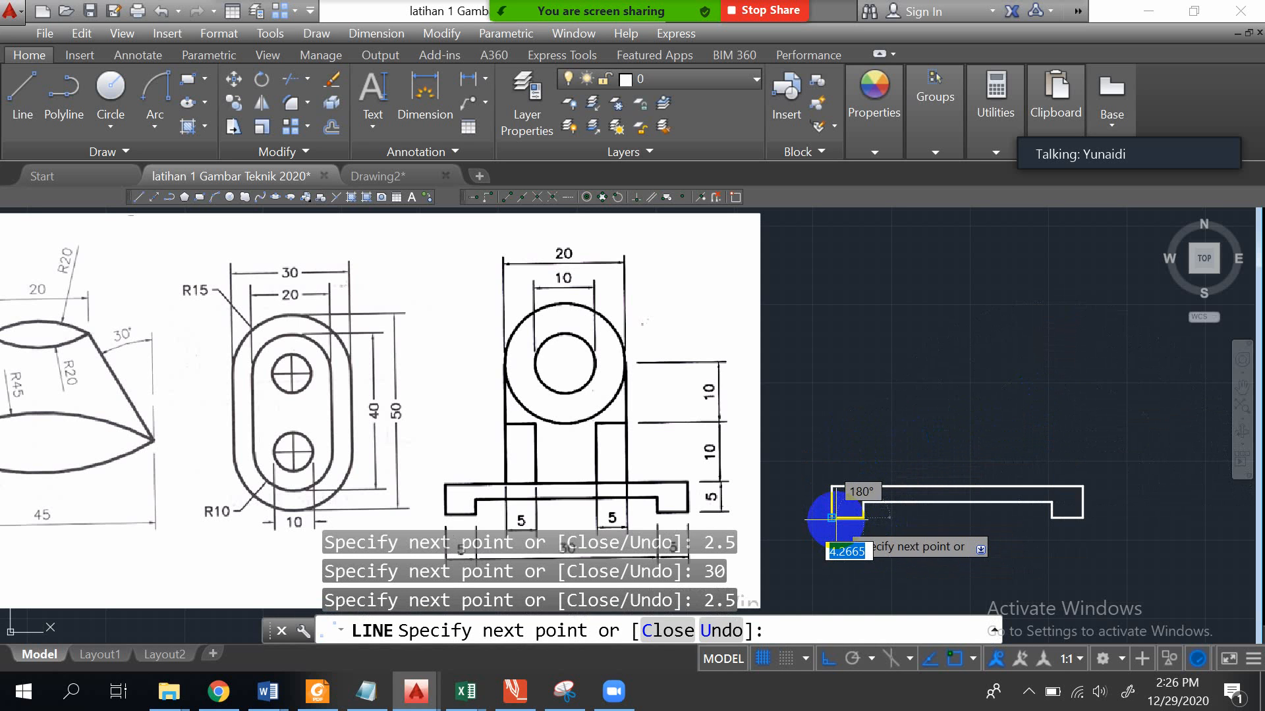
click(831, 518)
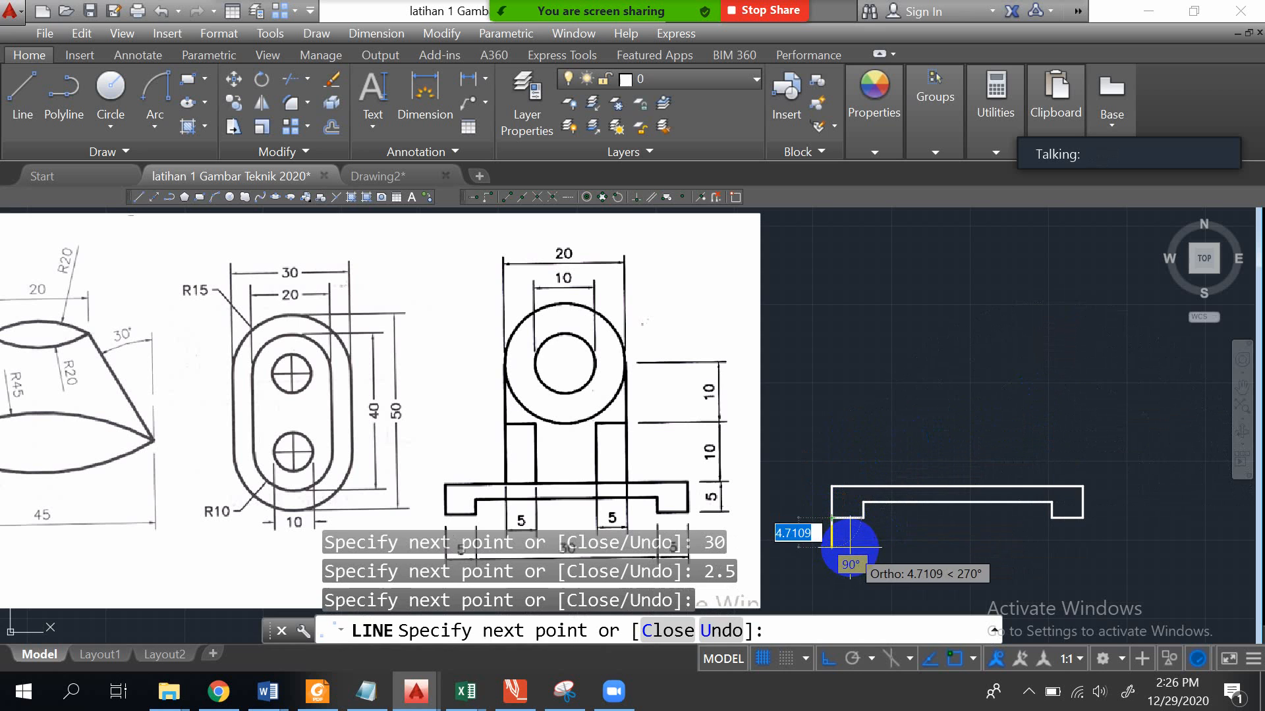
key(Return)
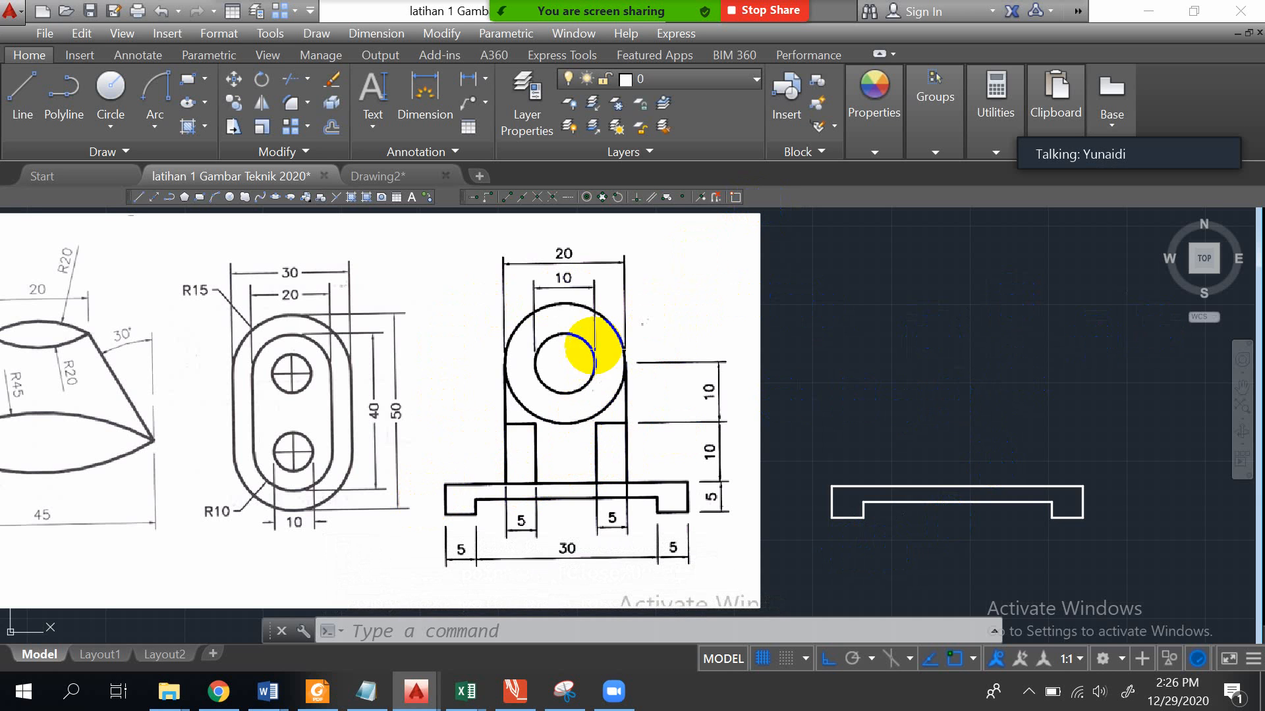
click(822, 339)
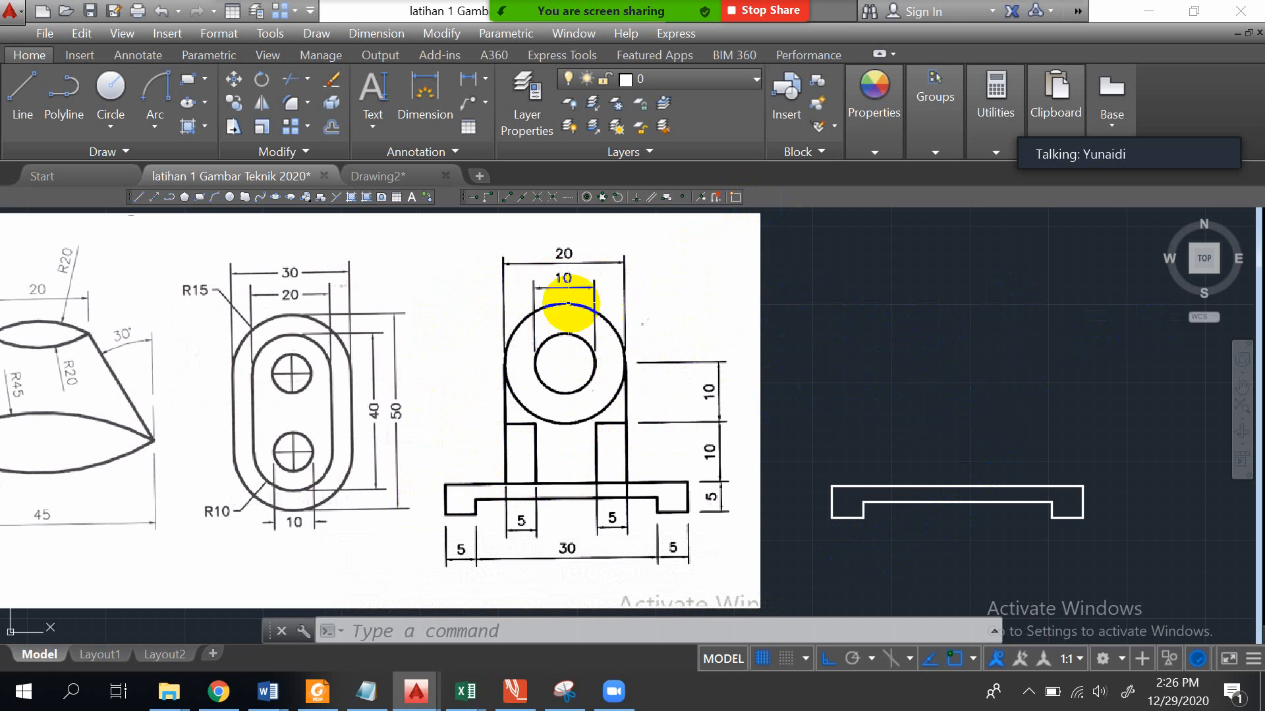
click(860, 400)
click(921, 373)
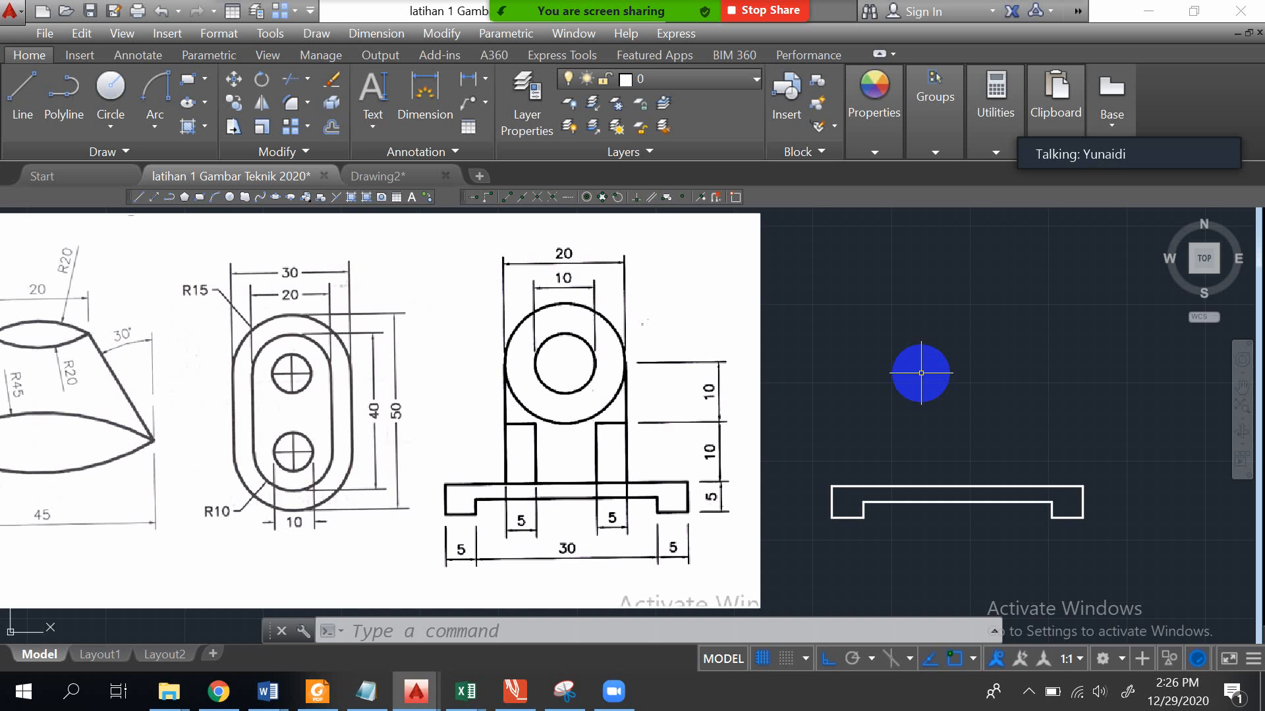
- Draw connected lines from the base's upper-left corner: 10 right along its top edge, 20 up, 20 right and 20 down
click(18, 95)
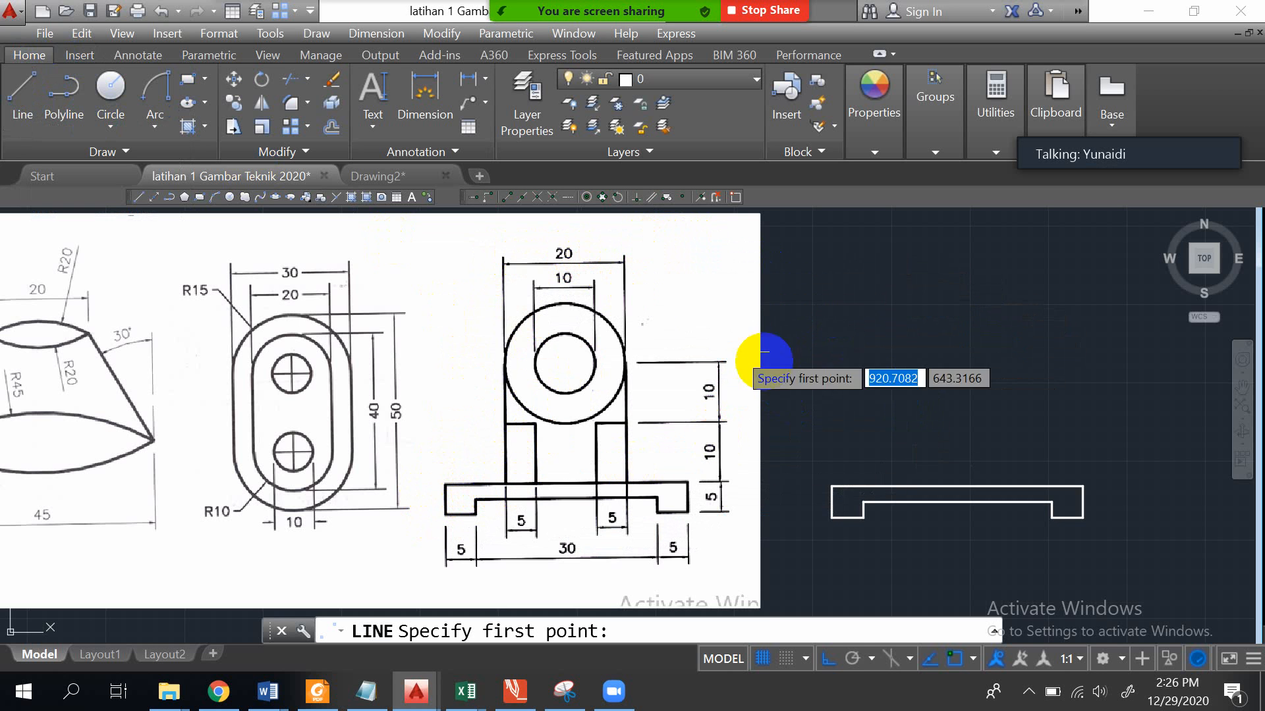
click(833, 487)
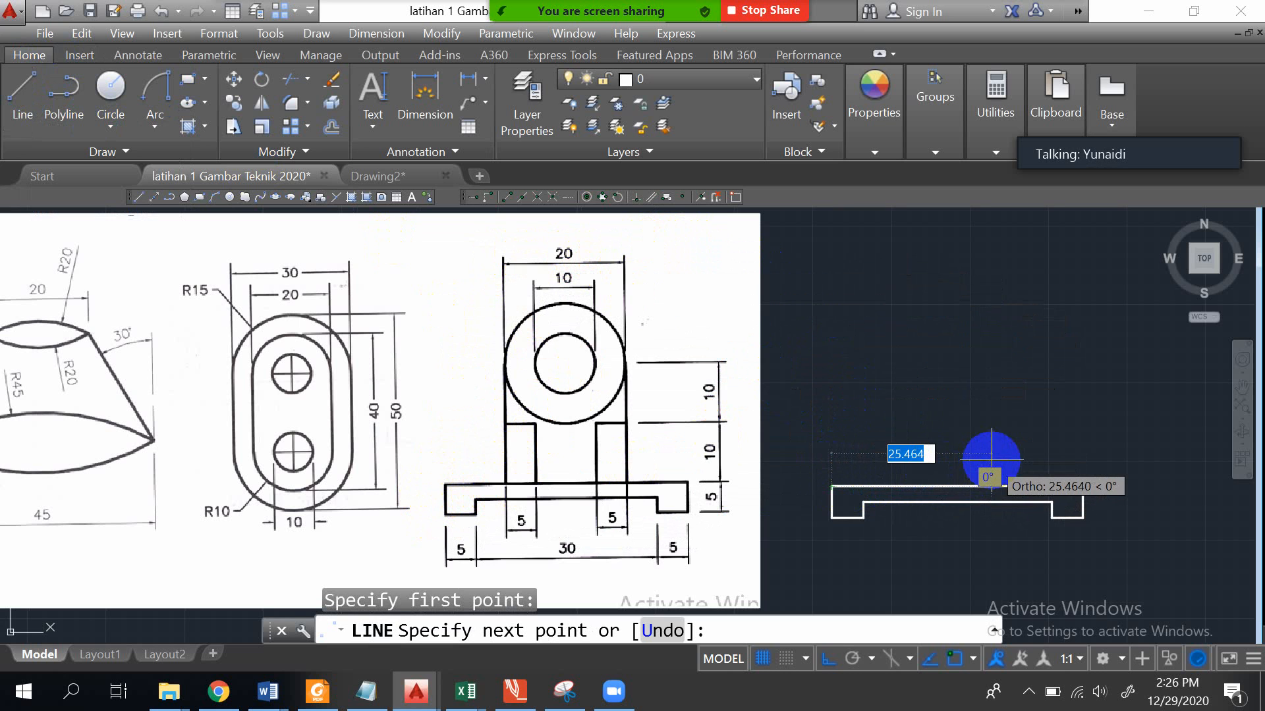
text(10)
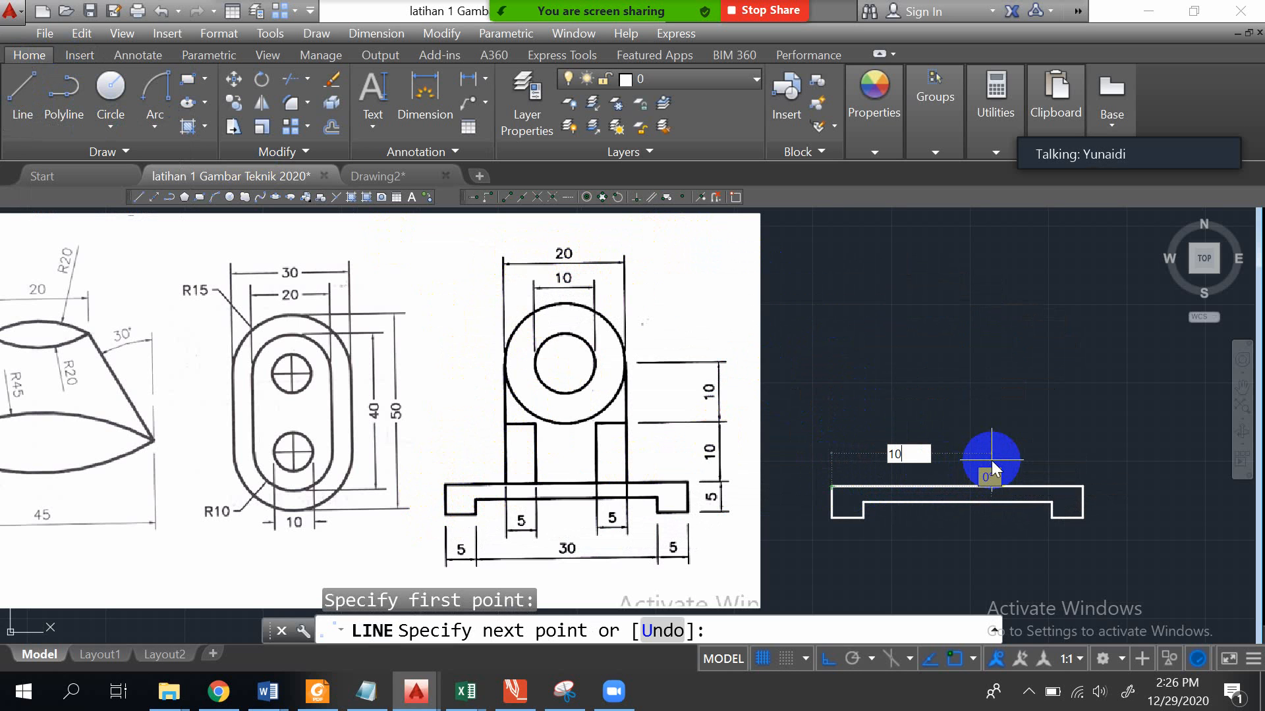
key(Return)
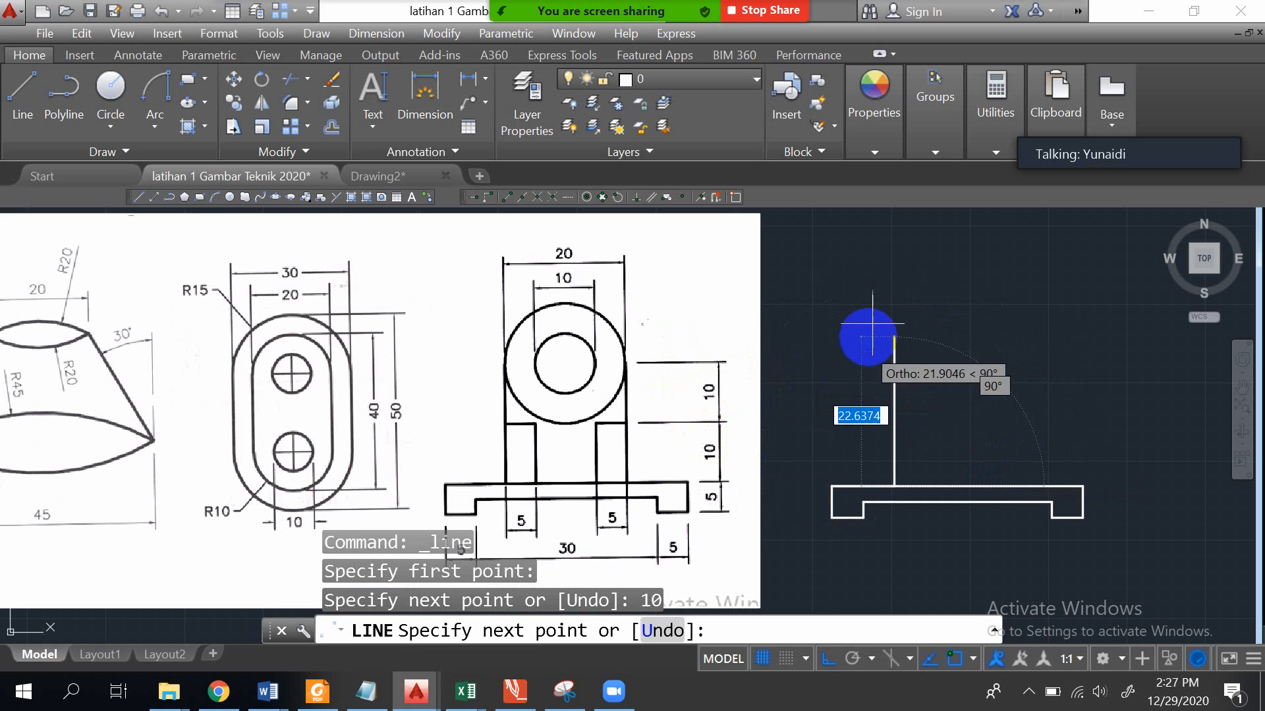
text(20)
key(Return)
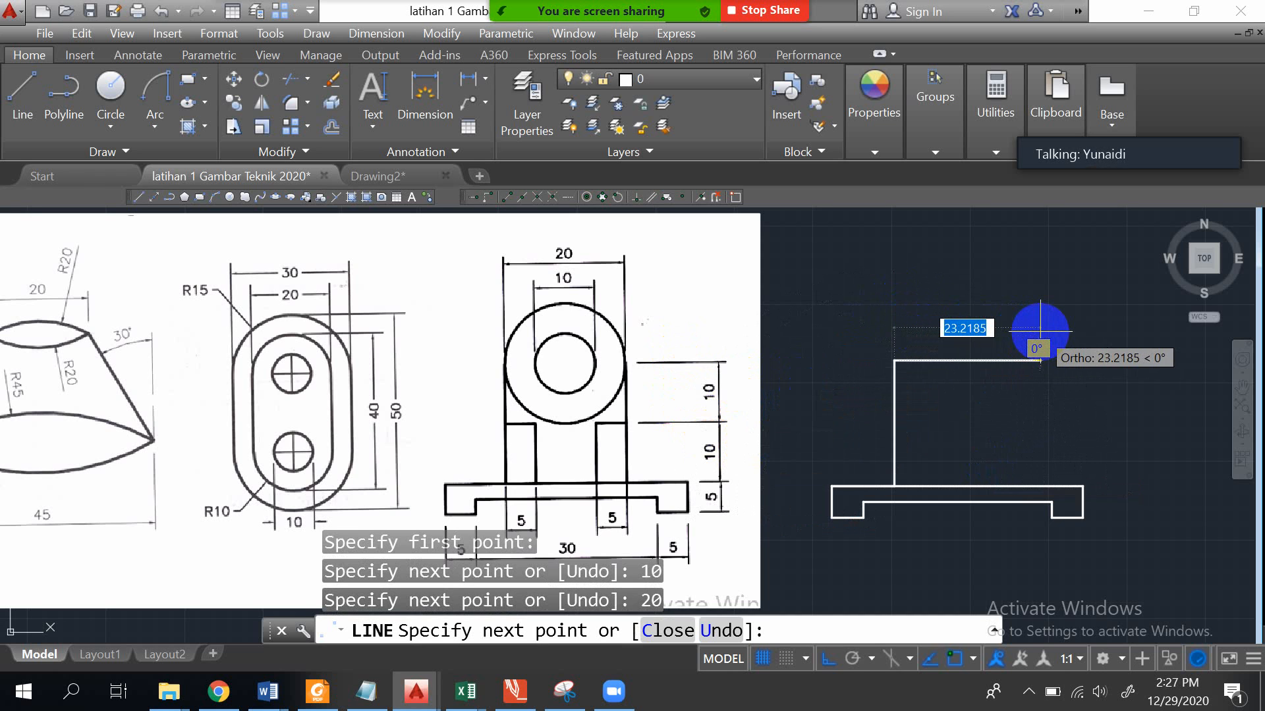
text(20)
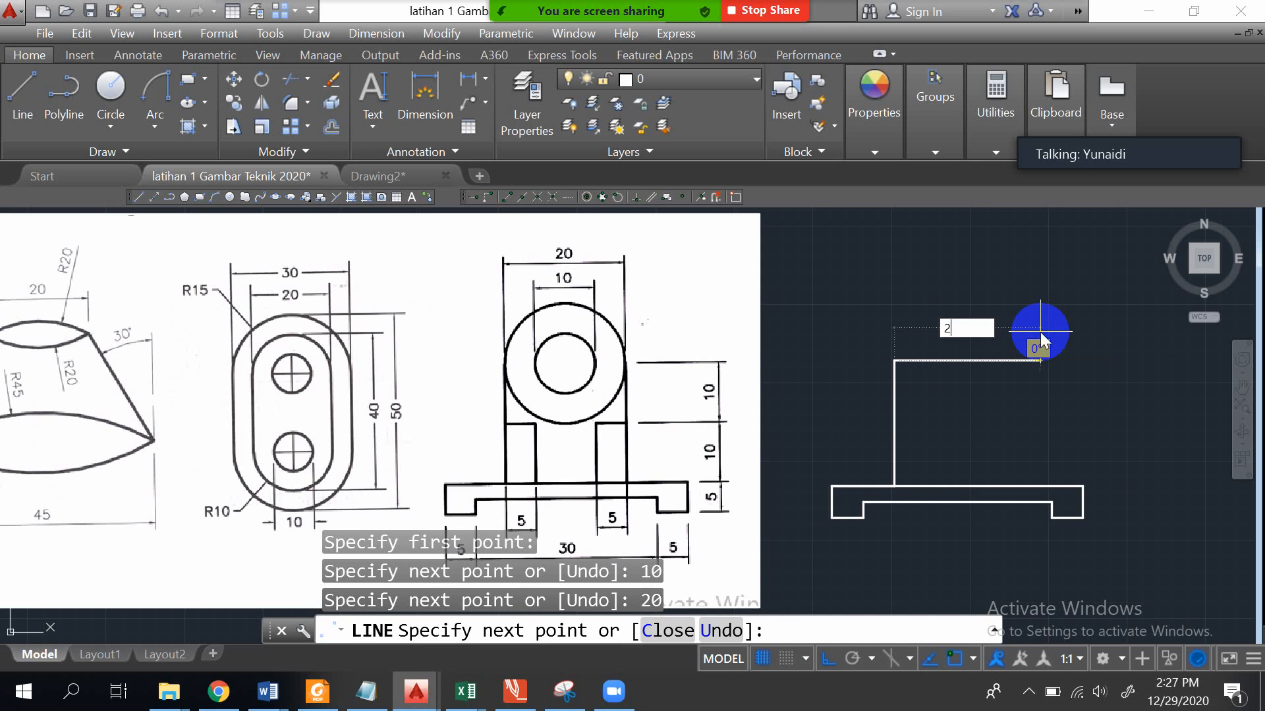
key(Return)
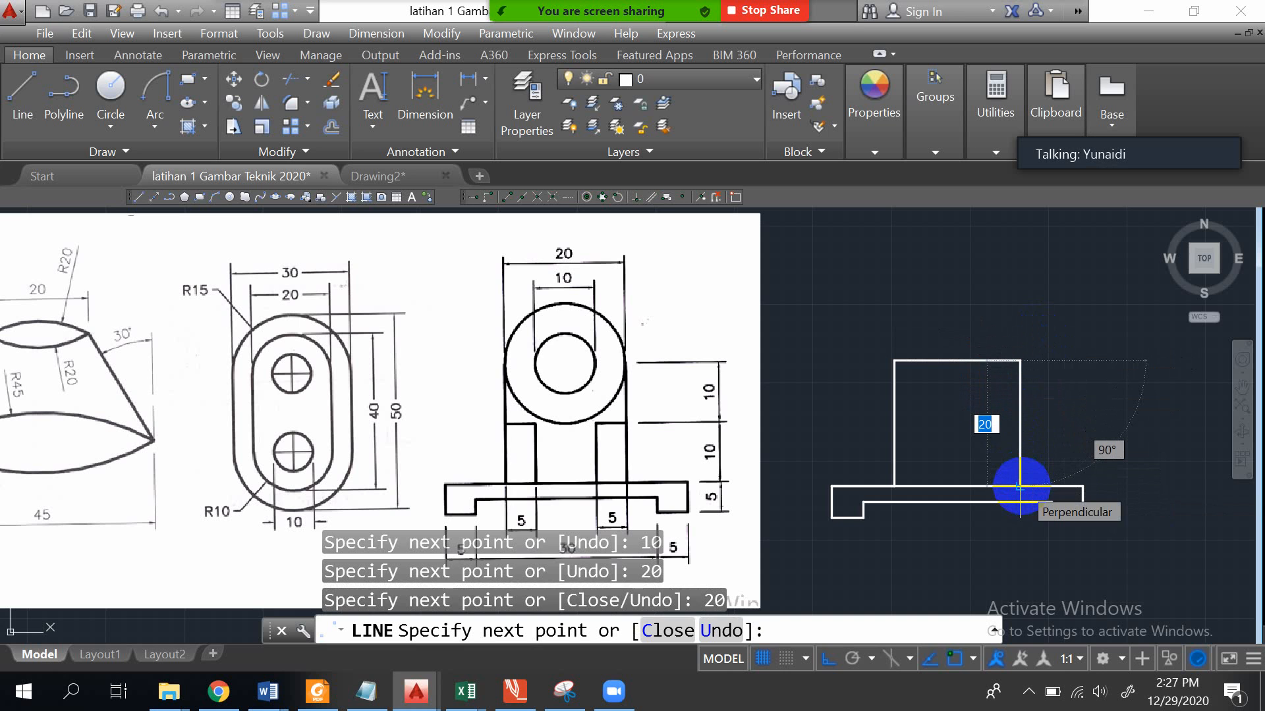
text(20)
key(Return)
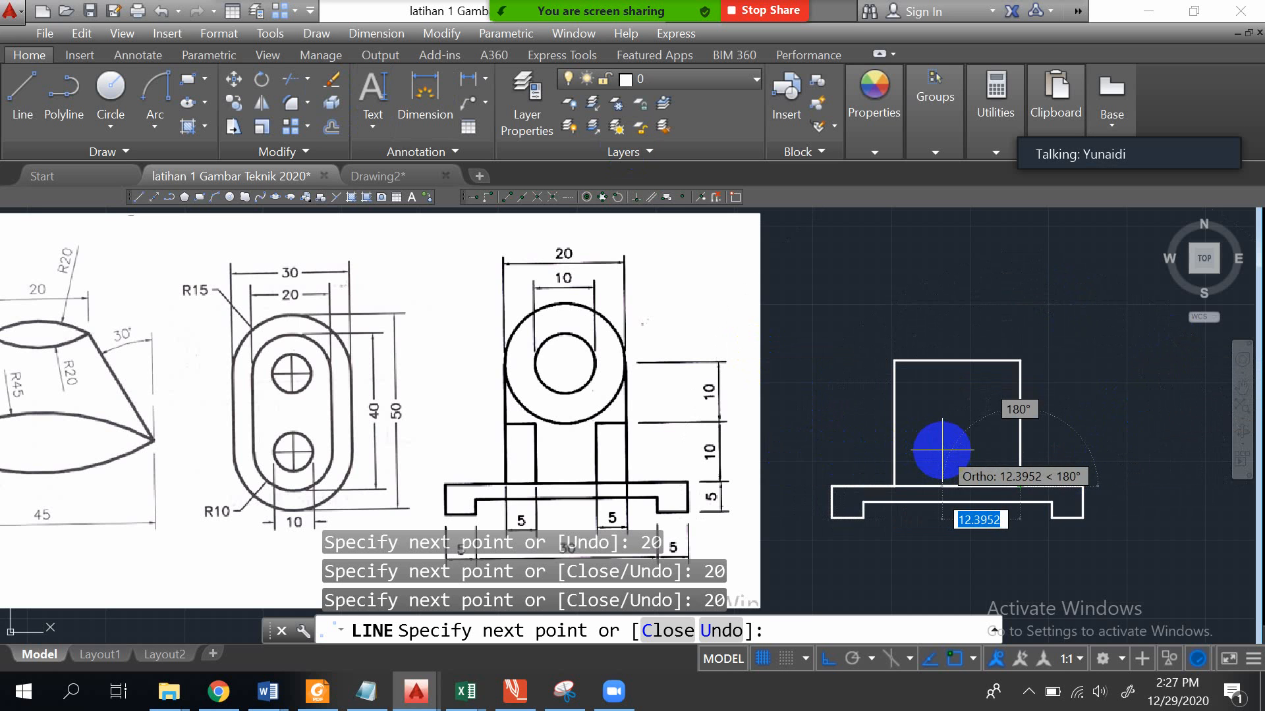
- Continue with lines 5 left, 10 up and 5 right to outline the right support inside the upright, and end the line
text(5)
key(Return)
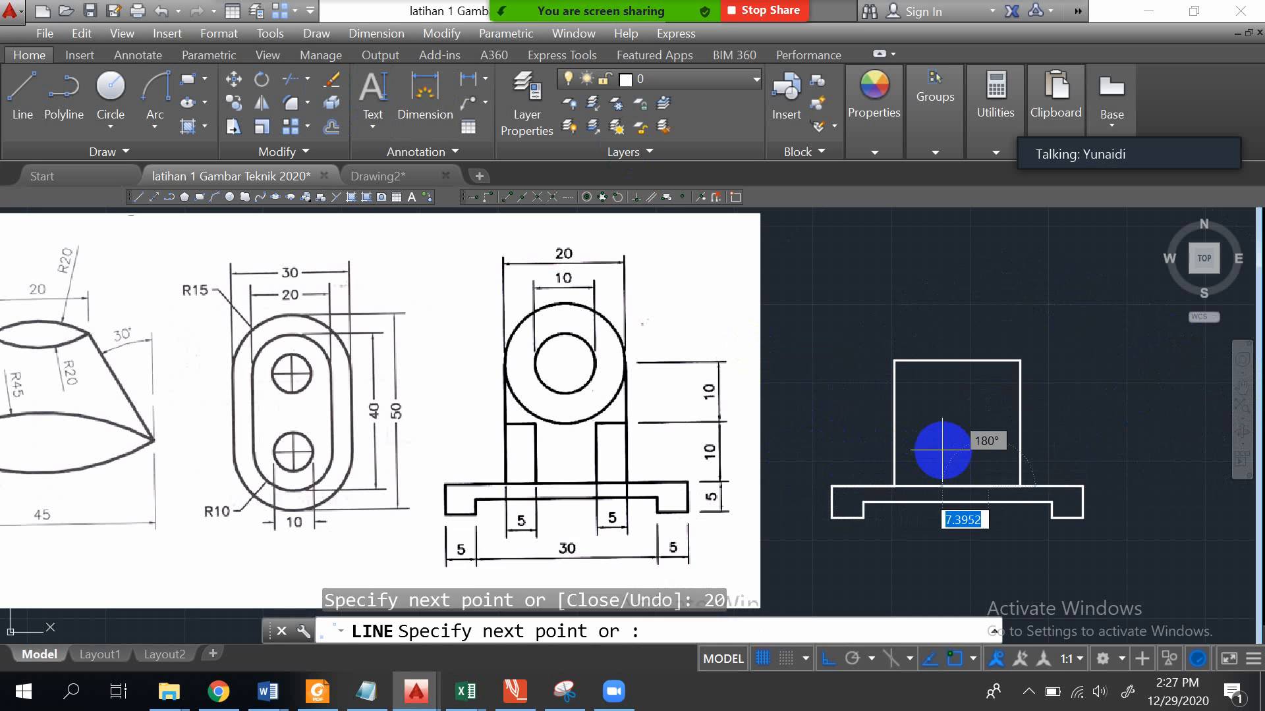
text(10)
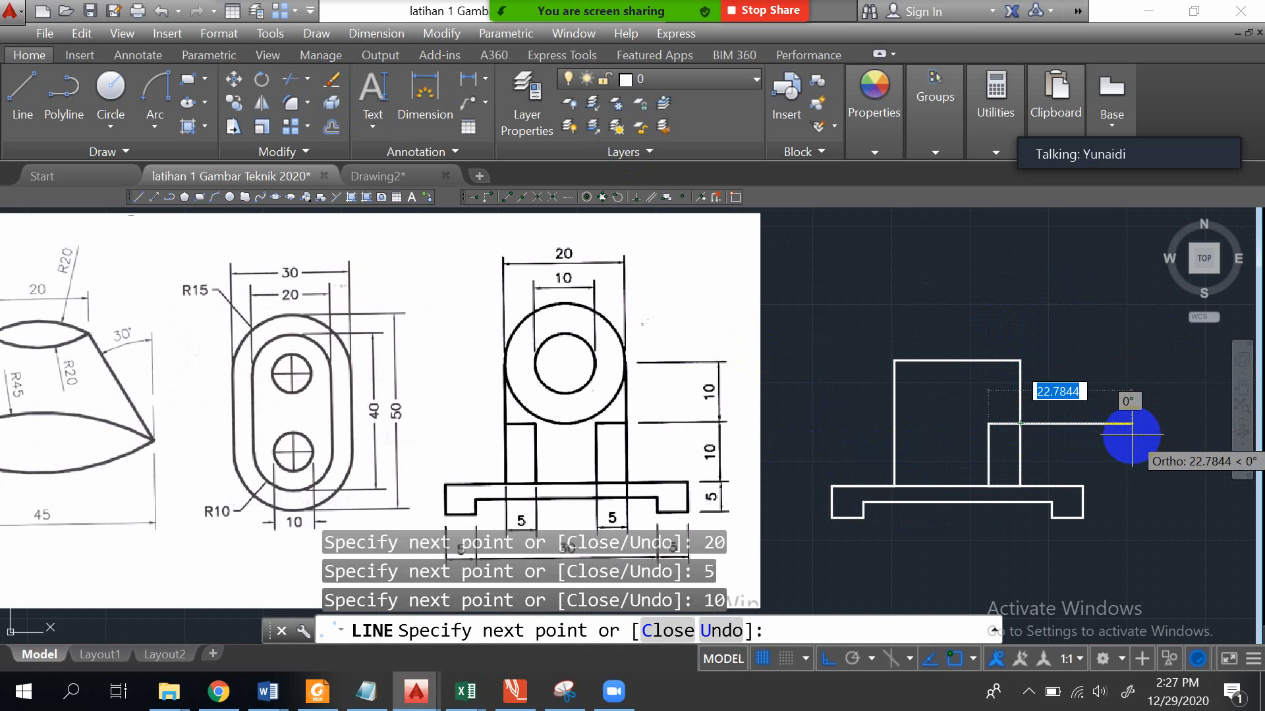
text(5)
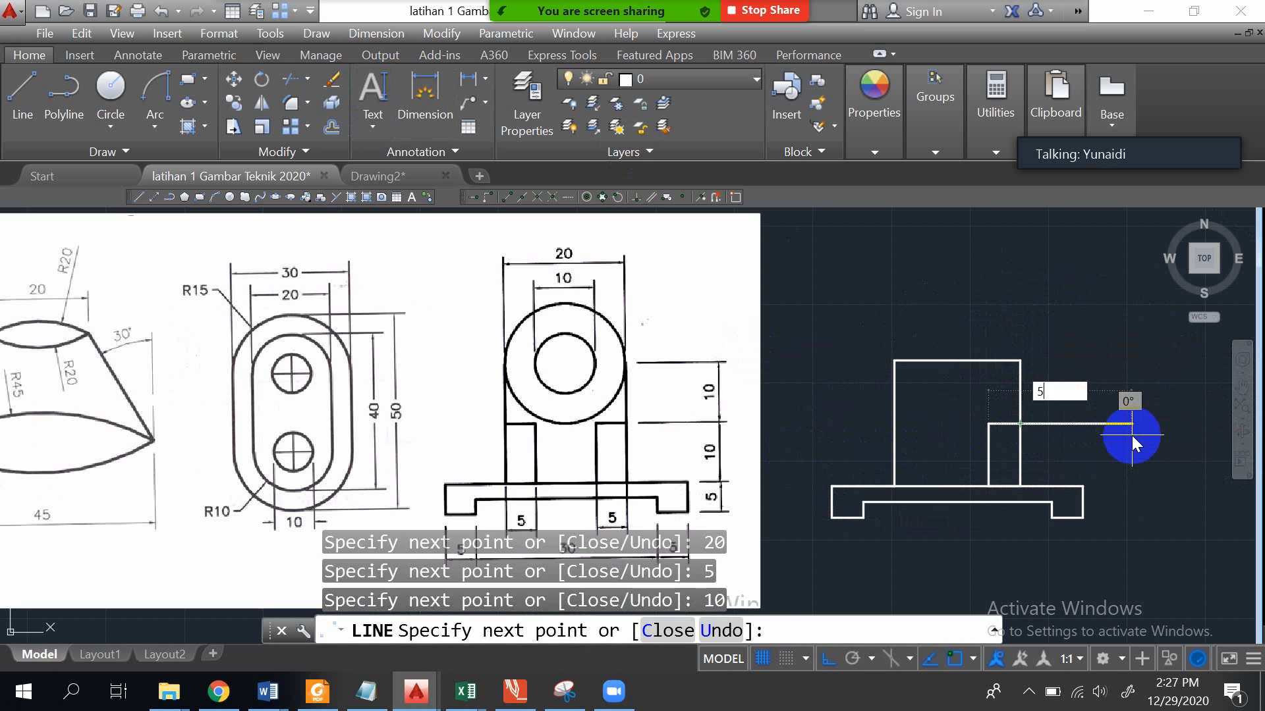
key(Return)
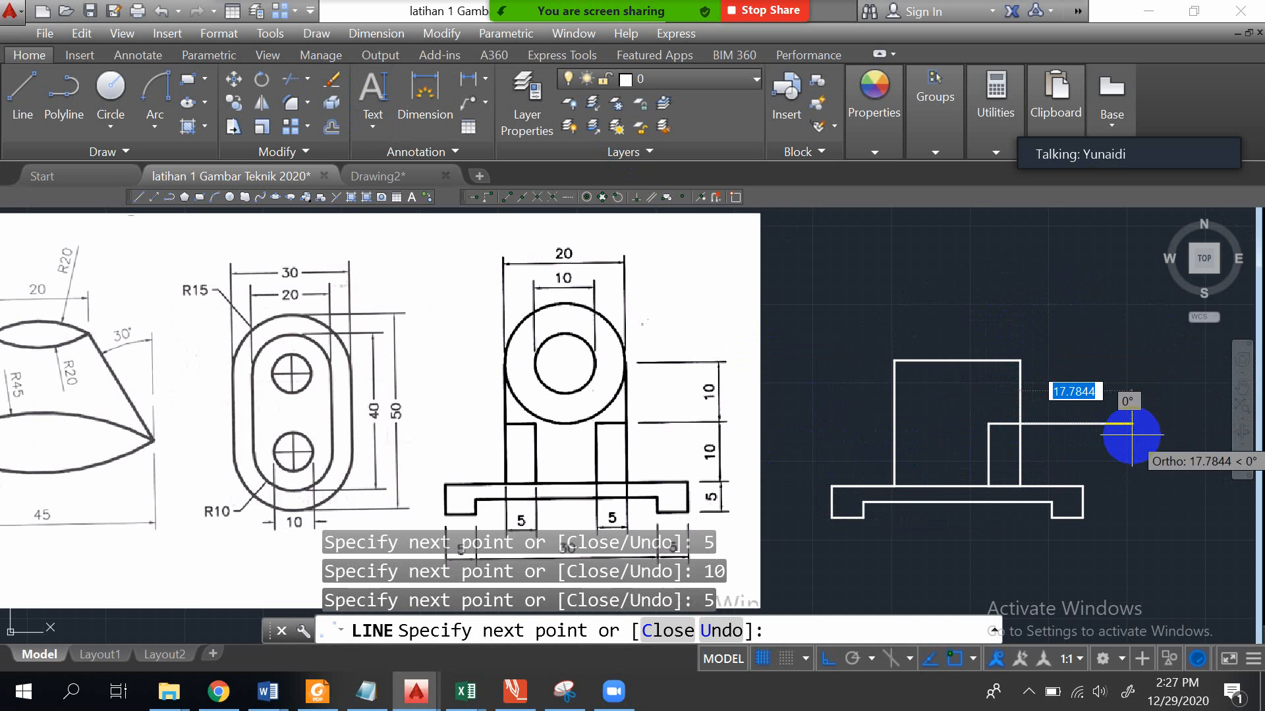
key(Escape)
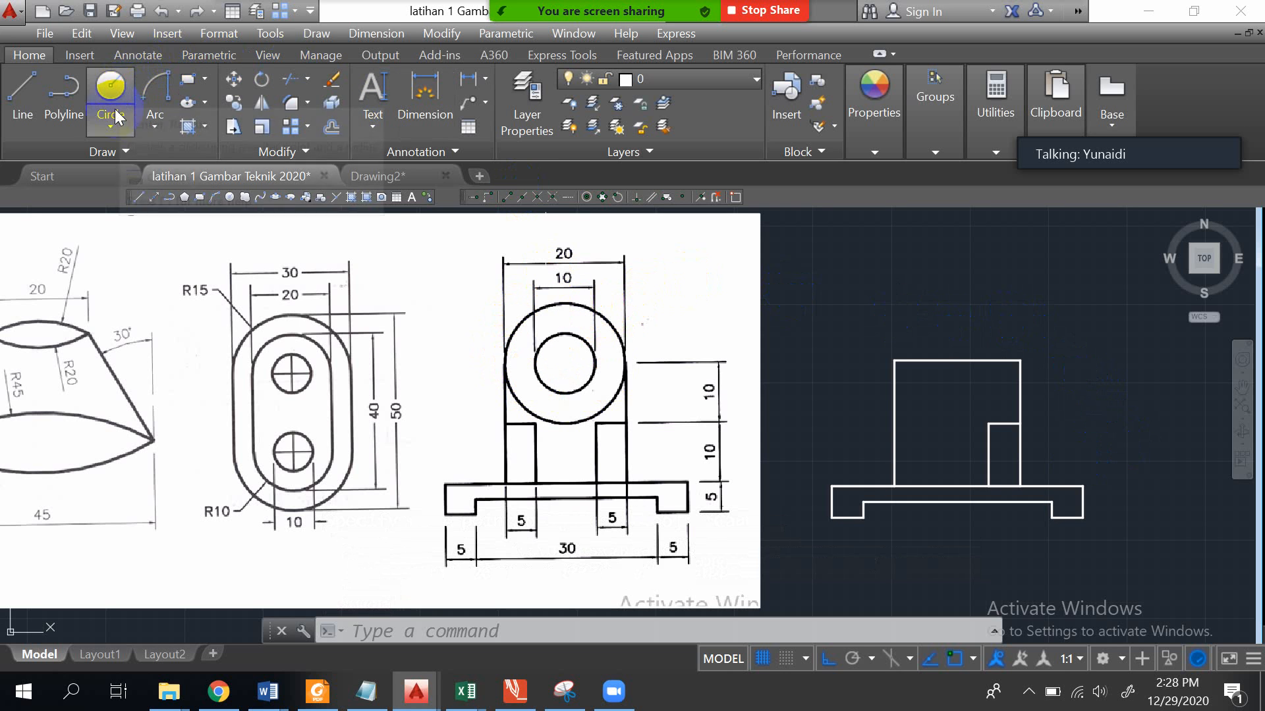
- Draw a 10-diameter circle centred on the midpoint of the upright's top line
click(109, 128)
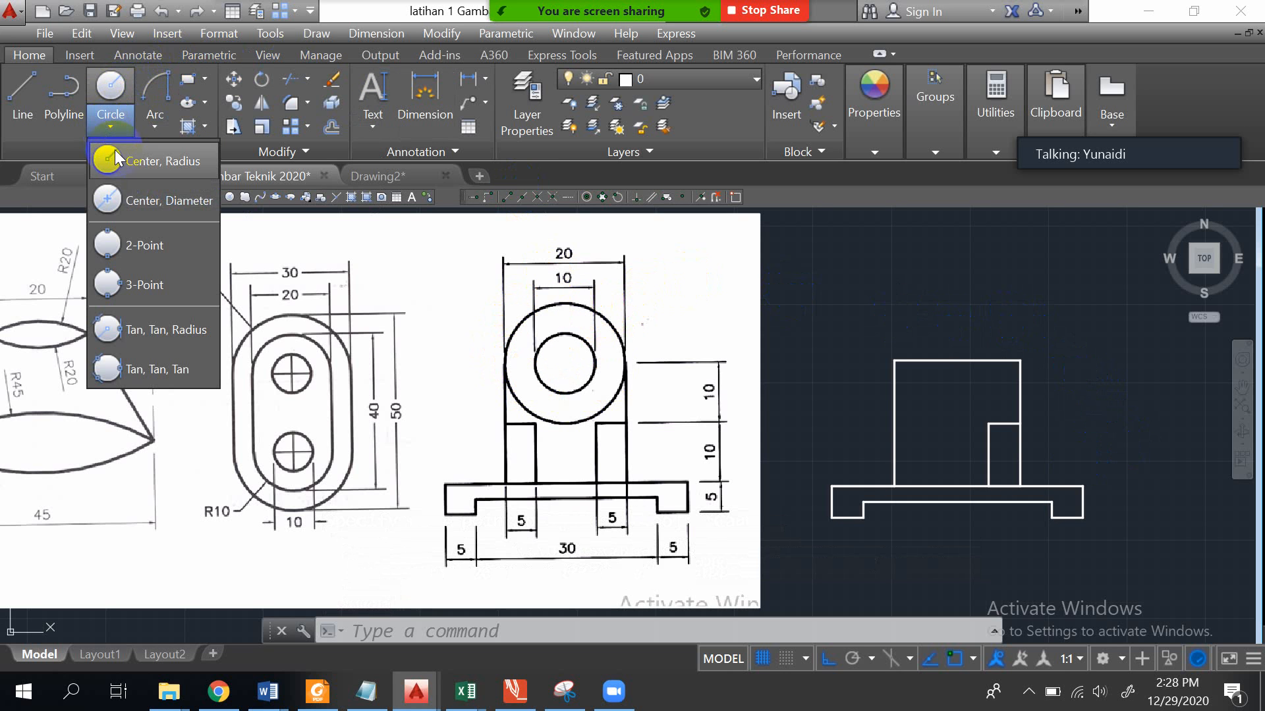
click(117, 197)
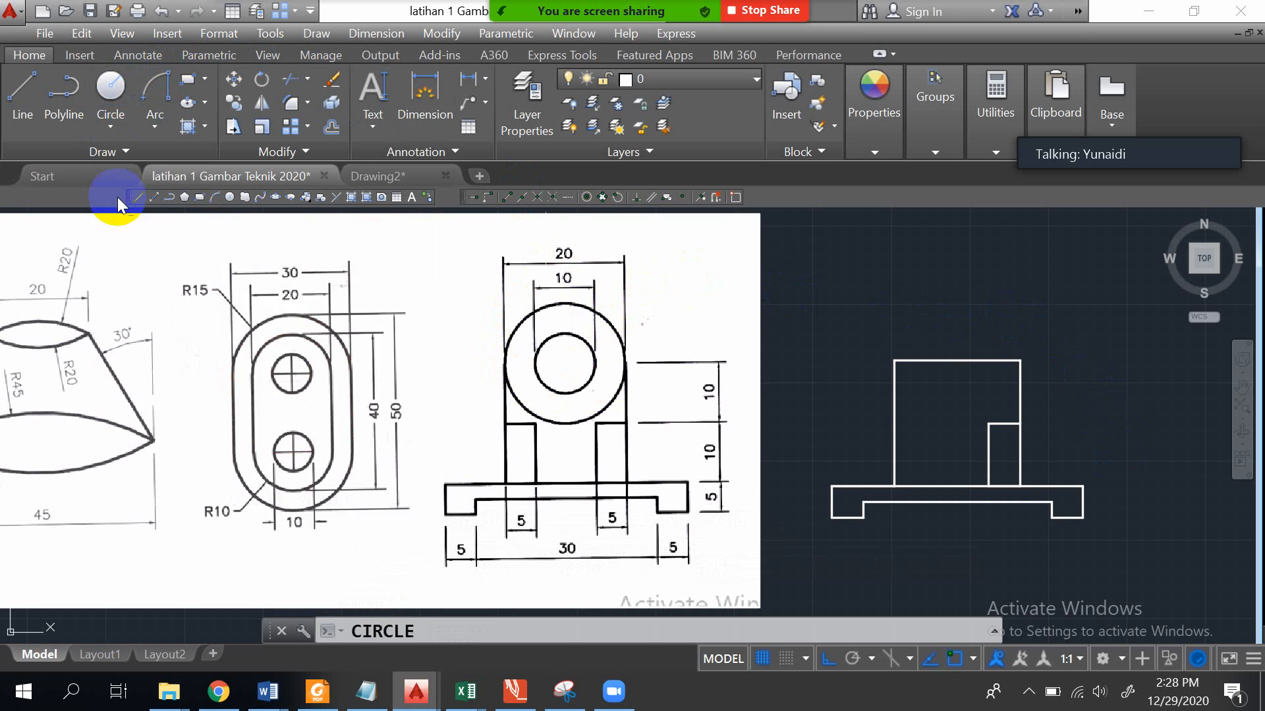
click(957, 361)
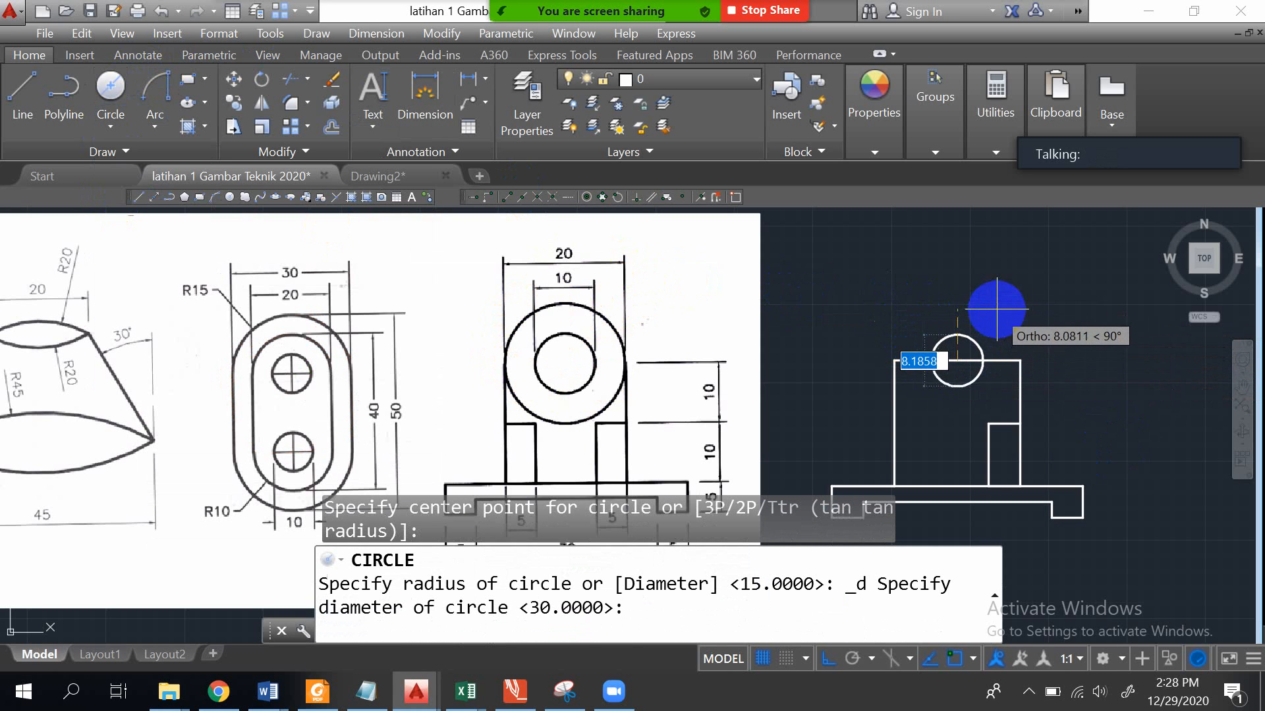
text(10)
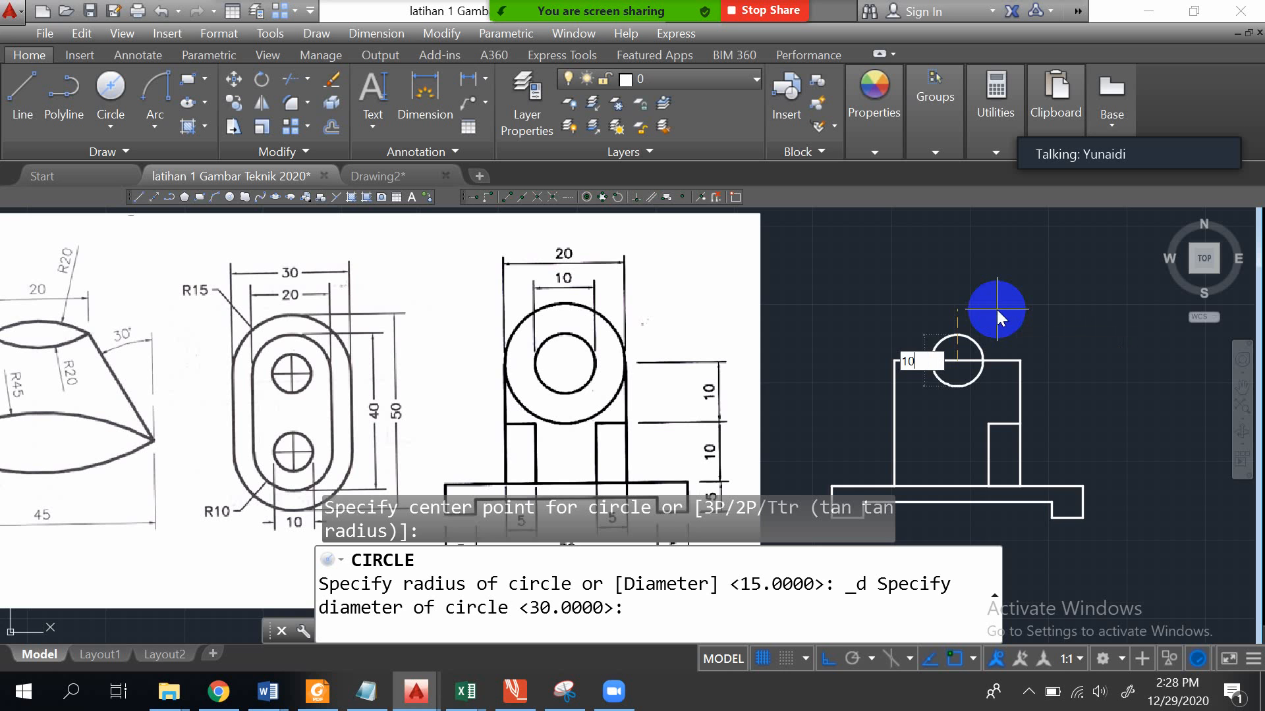
key(Return)
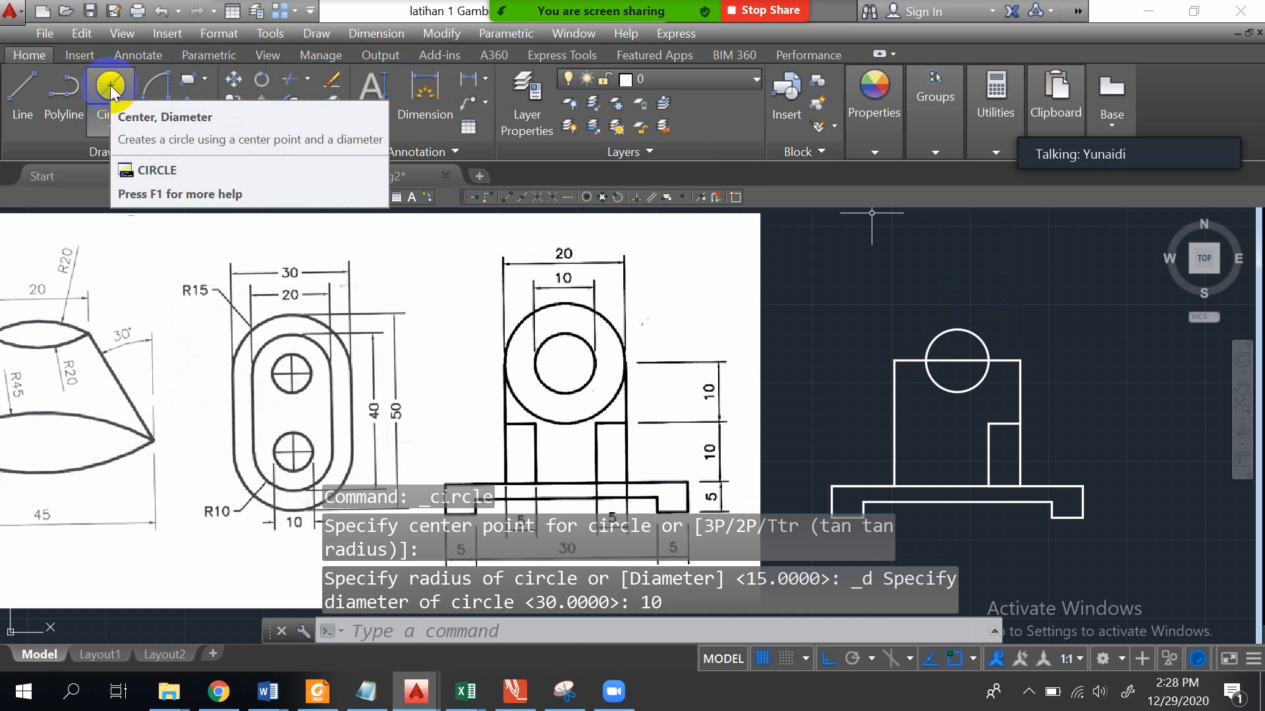
- Draw a concentric circle of radius 10 around the small circle, reaching the right endpoint of the upright's top line
click(113, 128)
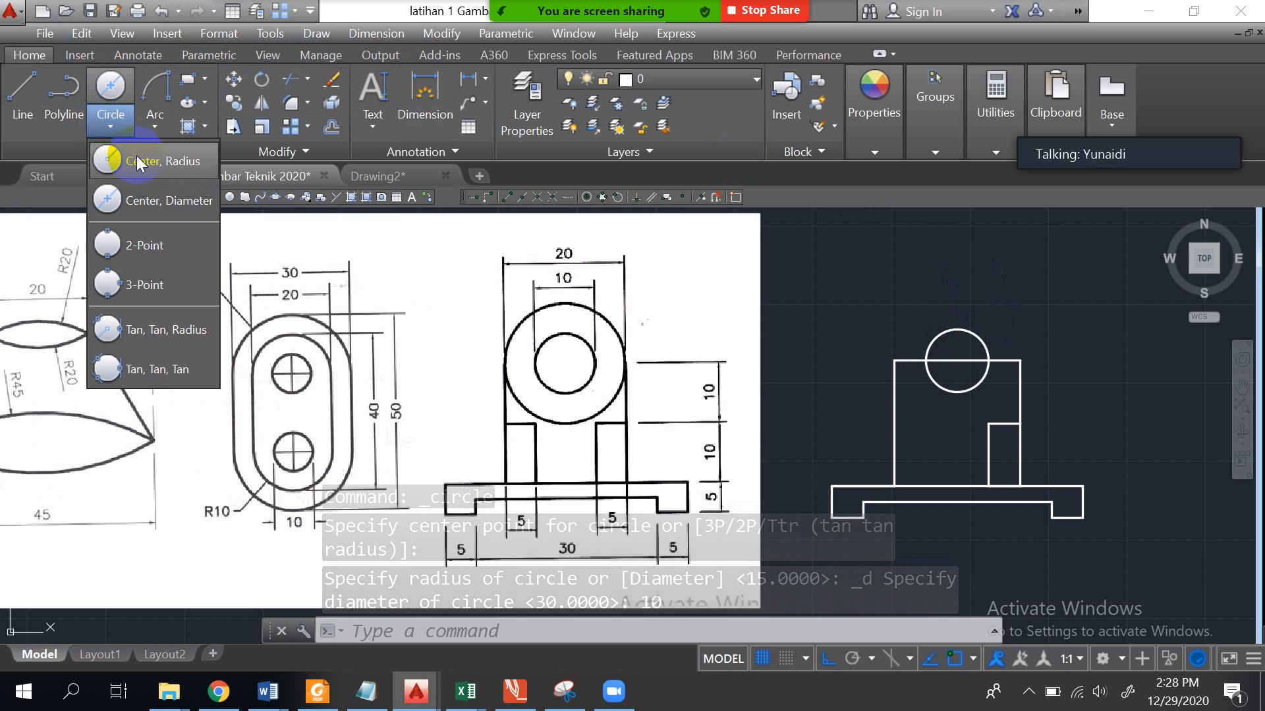
click(136, 158)
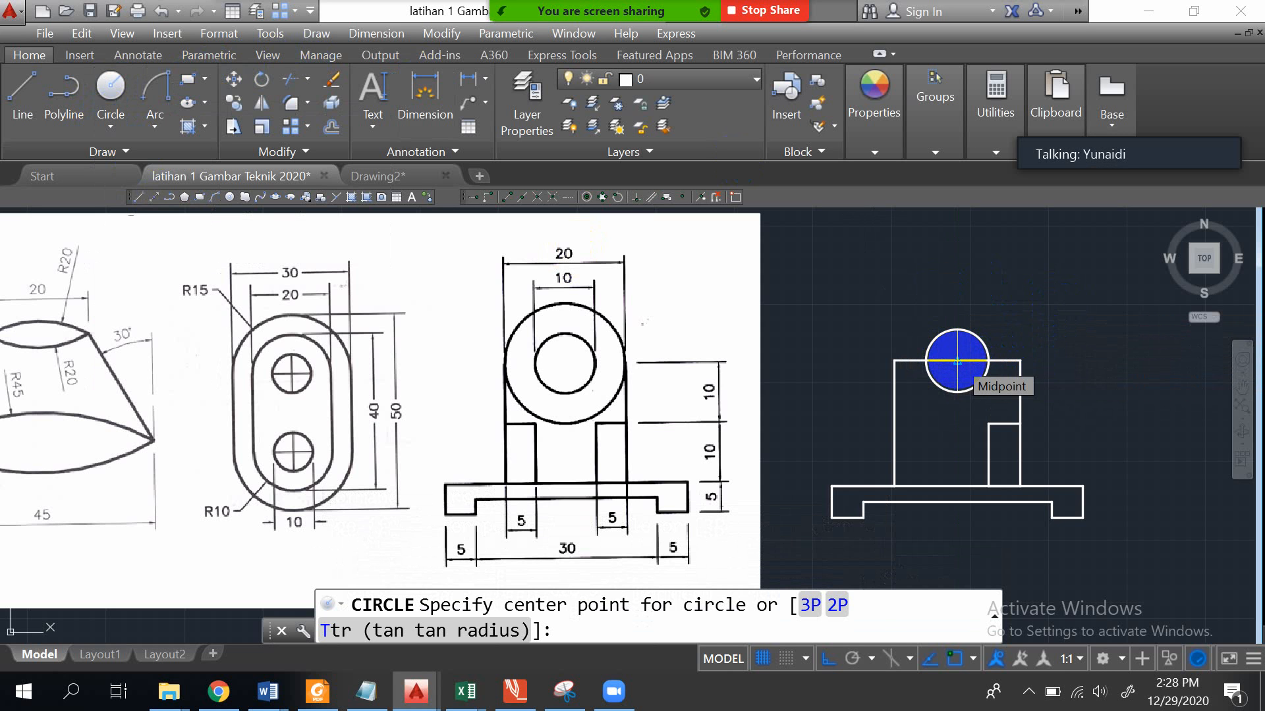
click(957, 361)
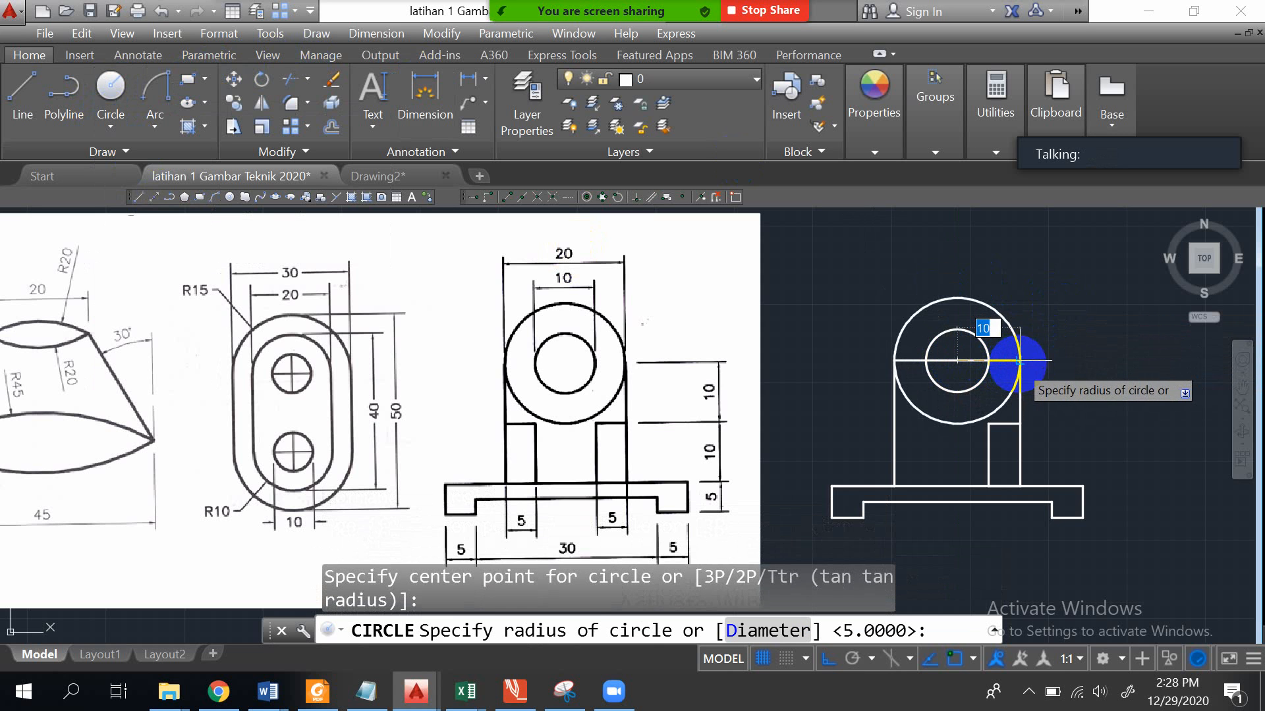
scroll(1019, 361, up, 10)
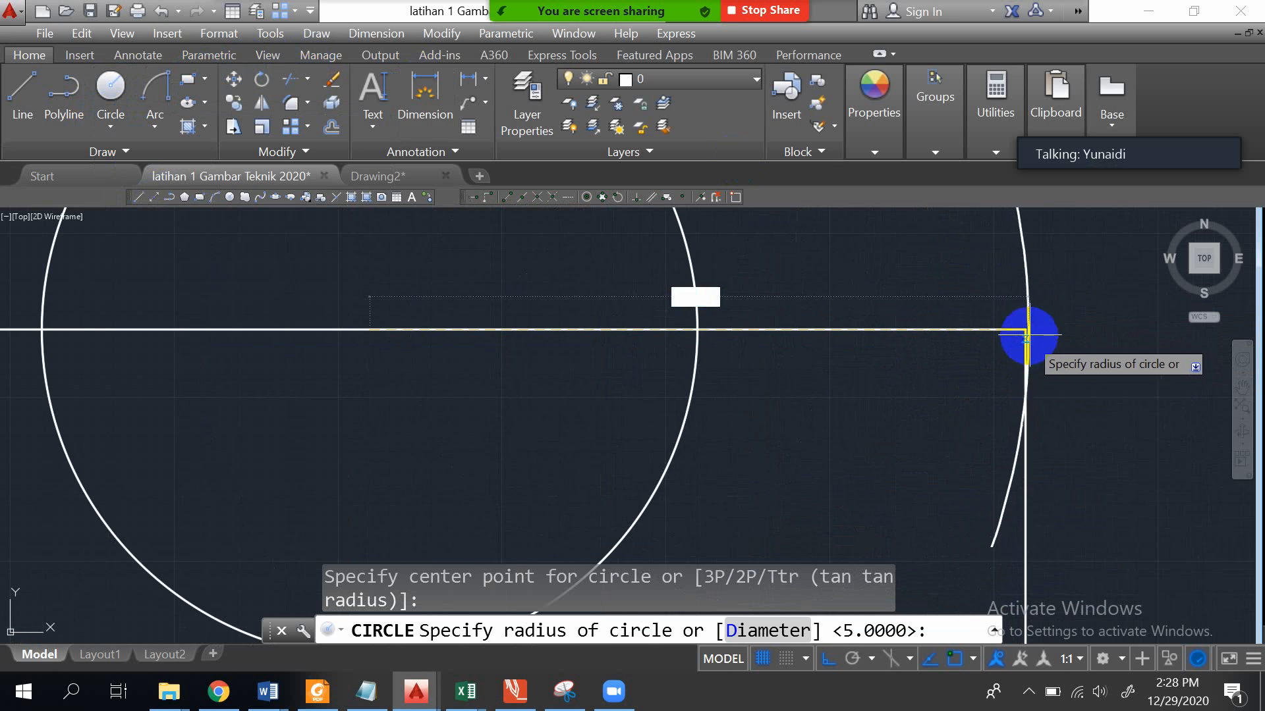
scroll(1054, 333, up, 4)
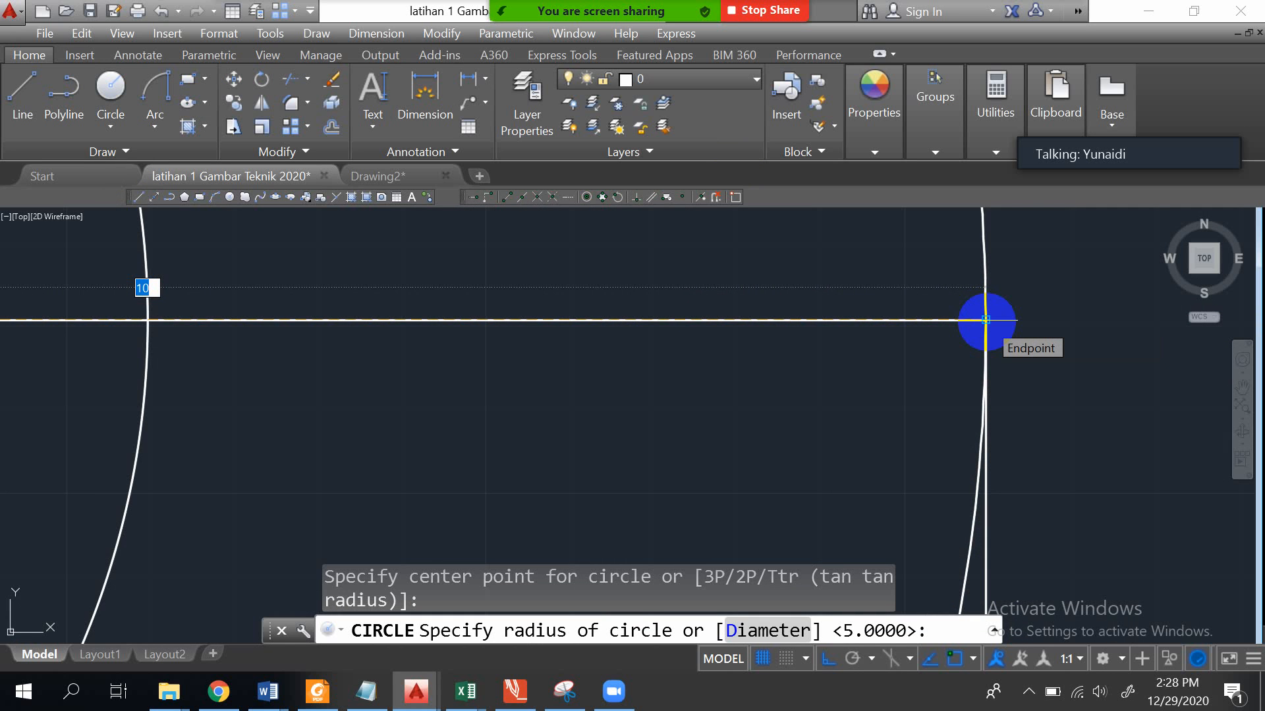
click(985, 320)
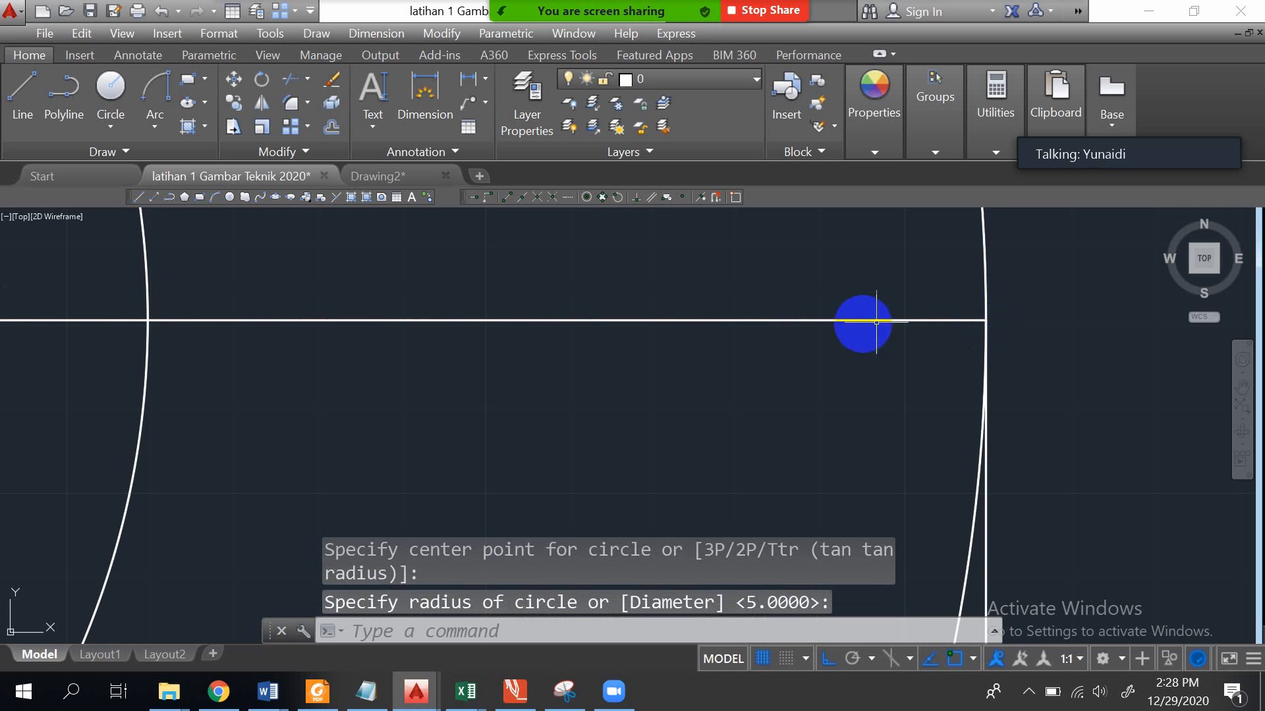
scroll(839, 333, down, 4)
scroll(839, 334, down, 8)
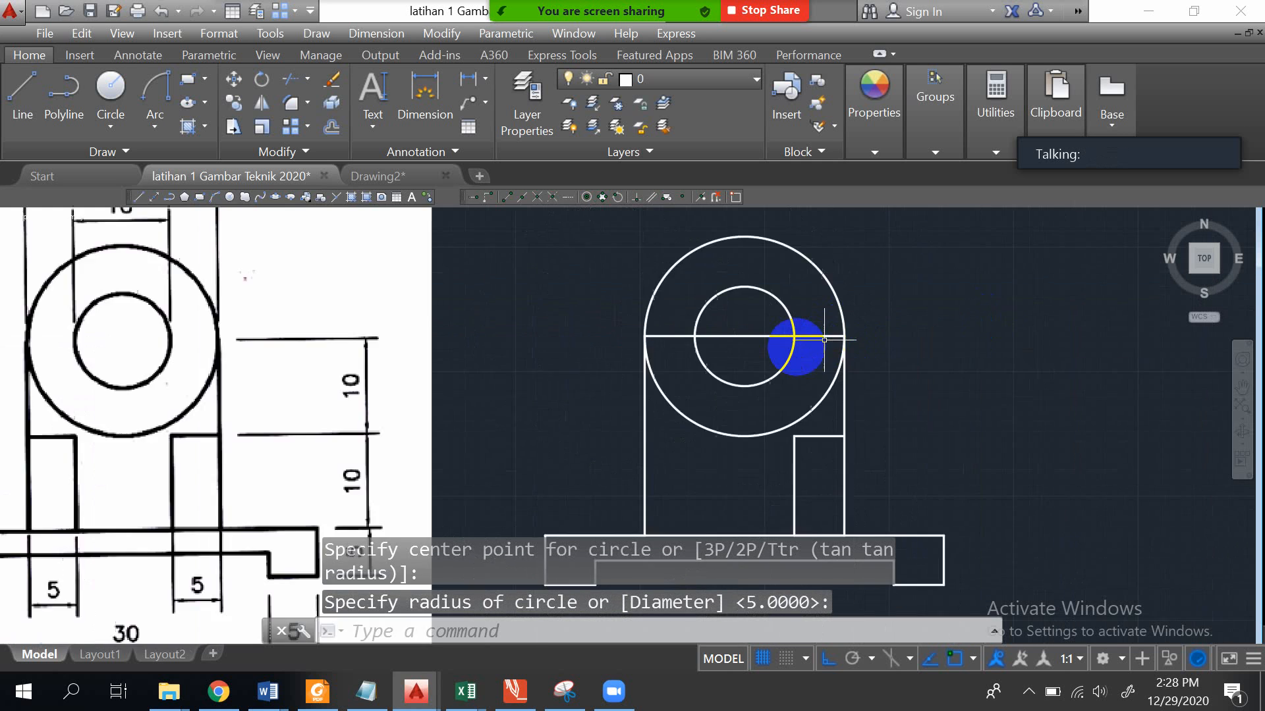
- Delete the horizontal line that crosses both circles through their centre
scroll(779, 344, up, 7)
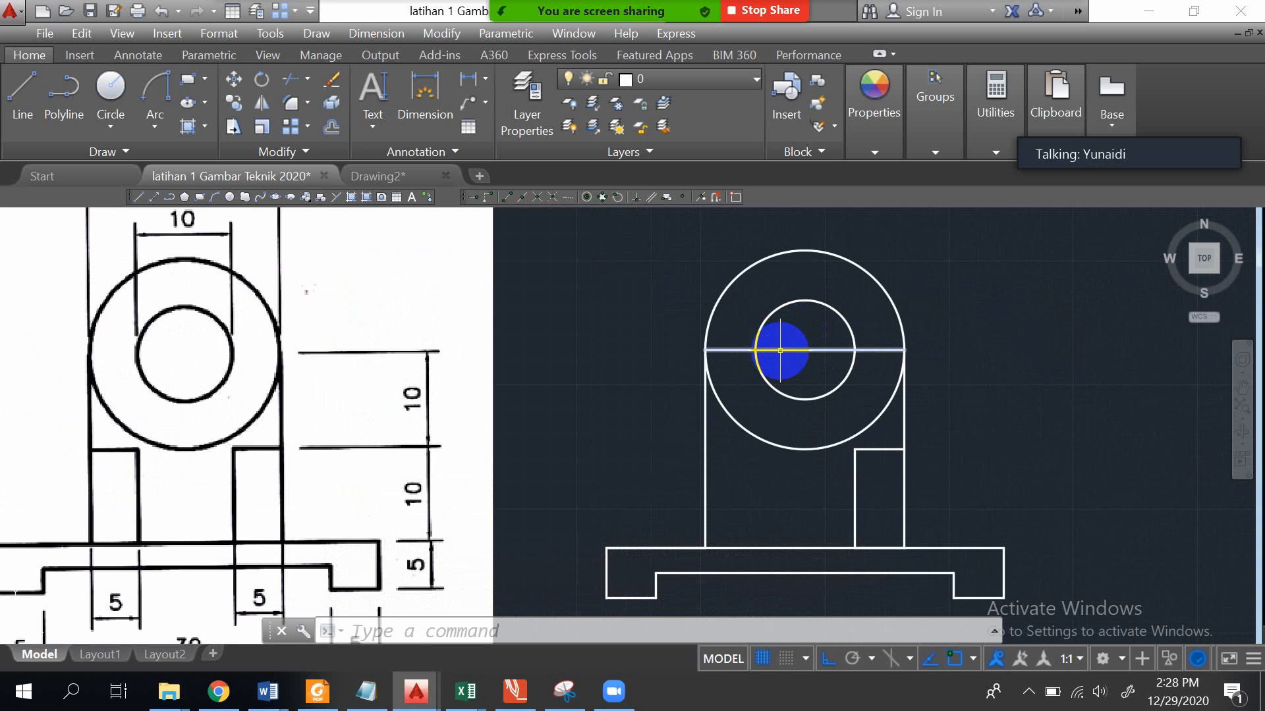
click(780, 351)
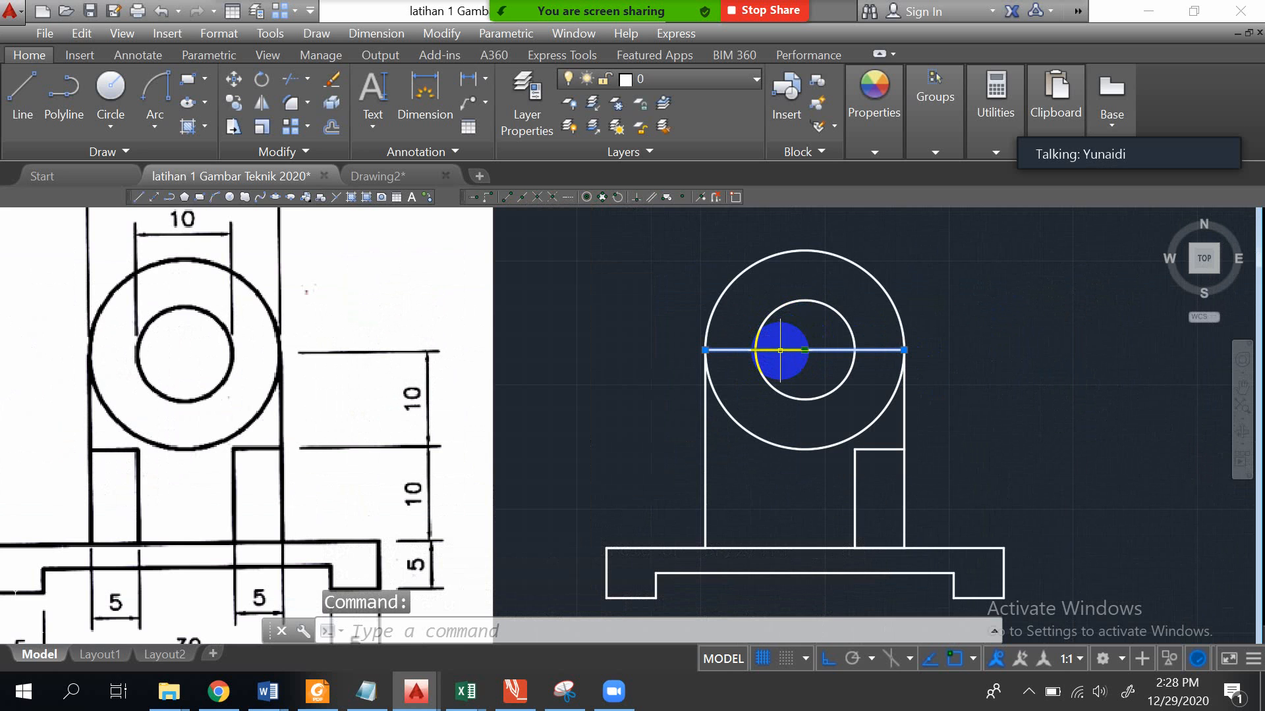
key(Delete)
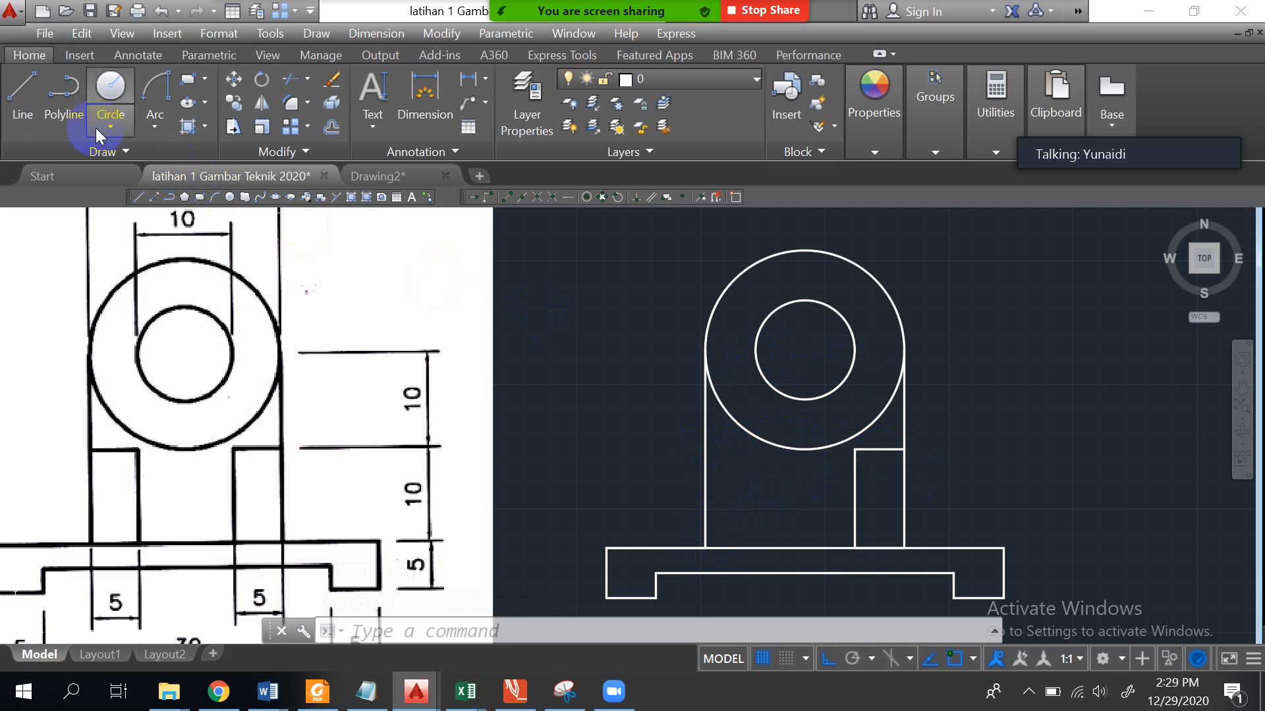
- Outline the left support with lines from the foot of the left upright: 5 right, 10 up and 5 left
click(23, 93)
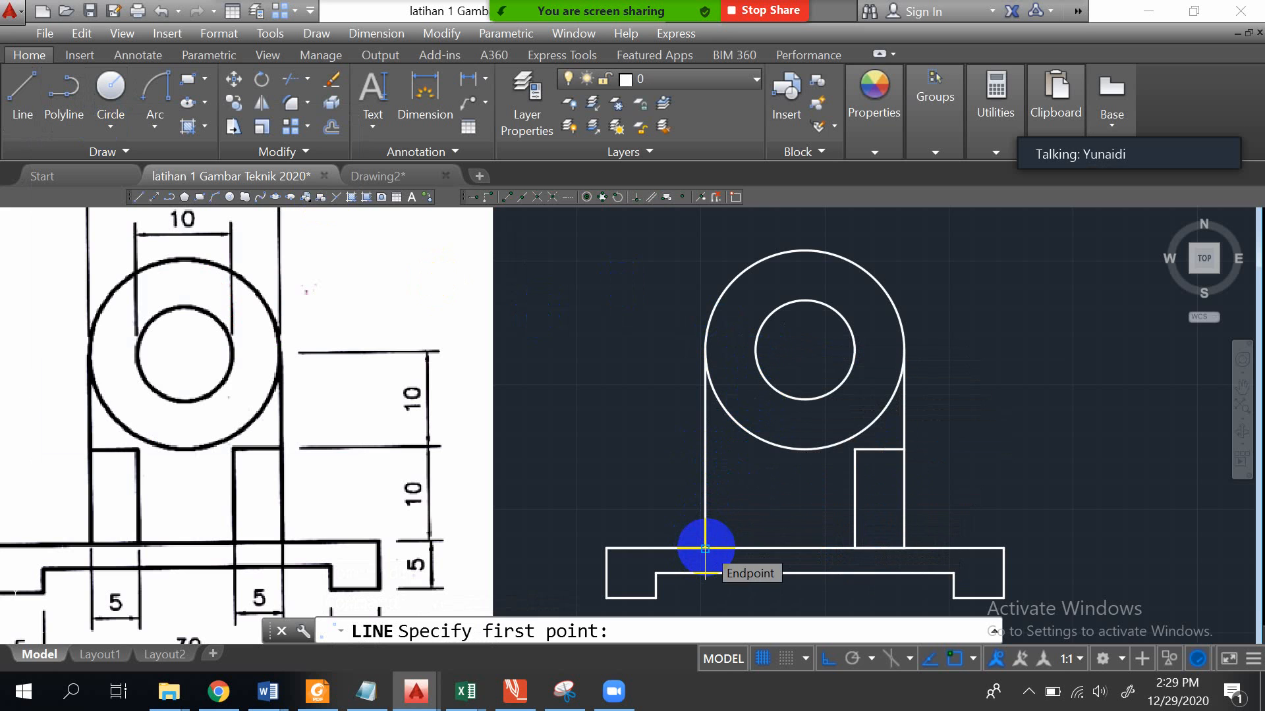
click(705, 548)
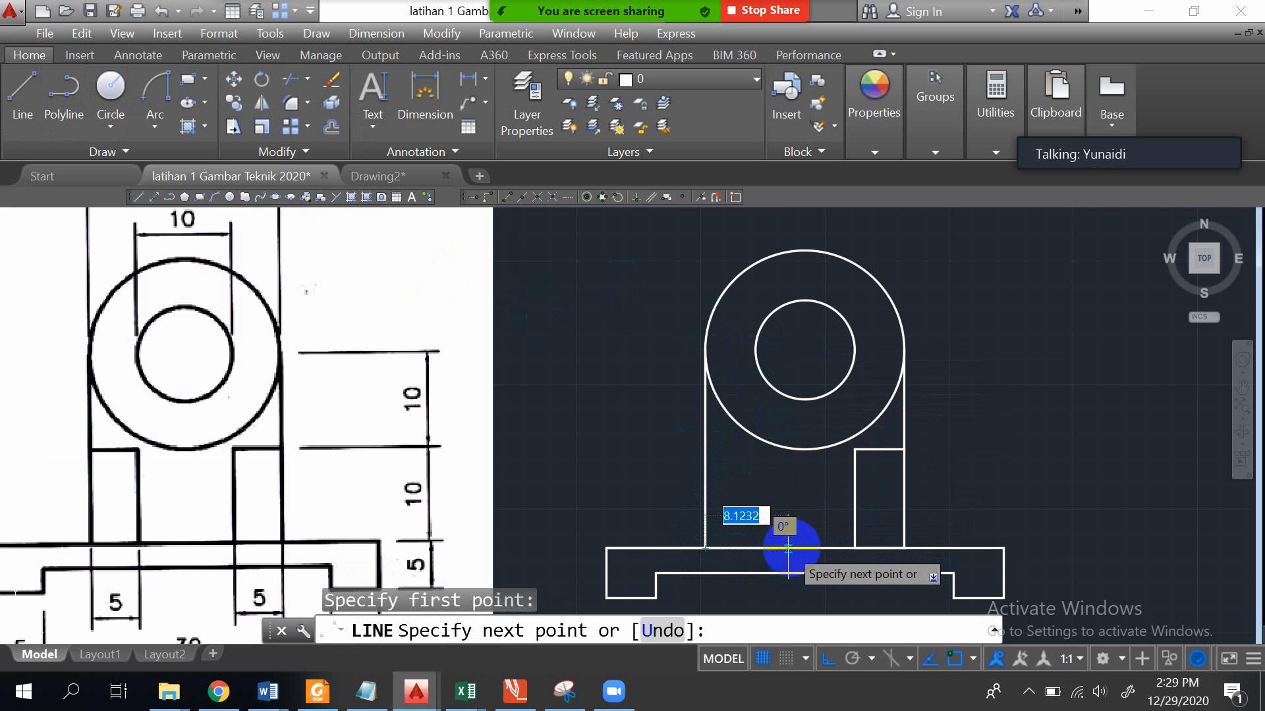
text(5)
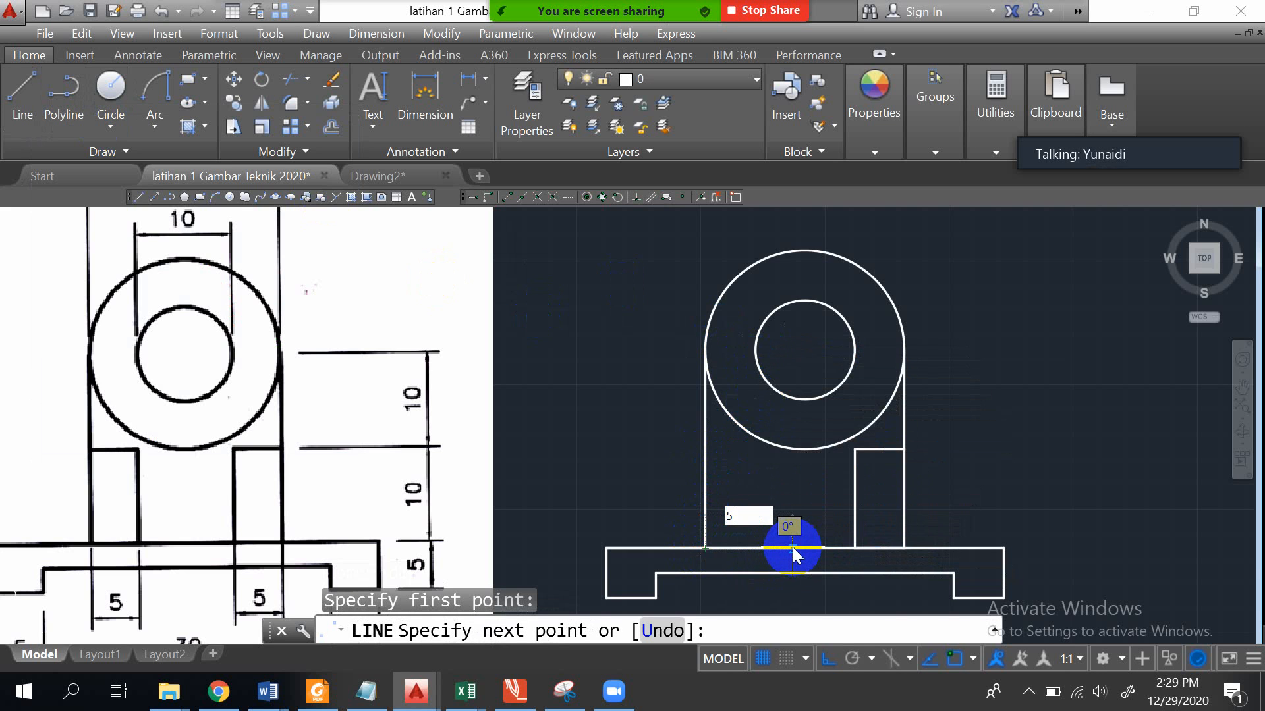
key(Return)
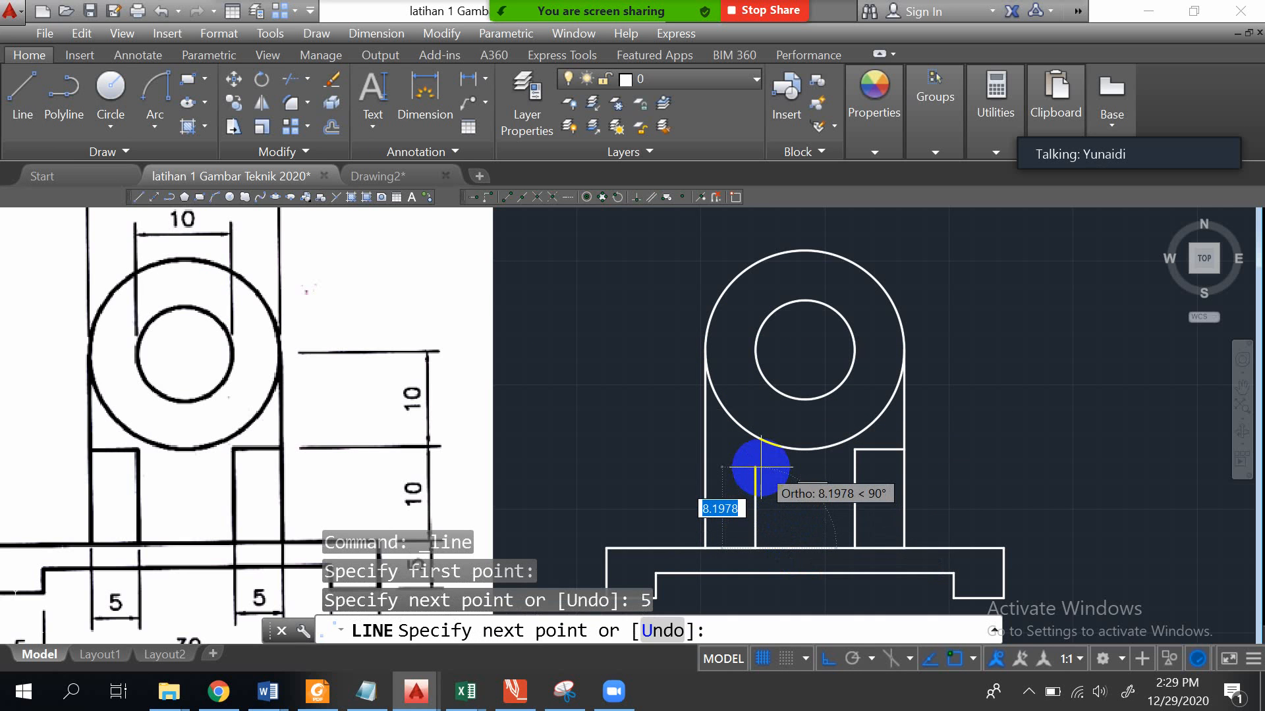
text(10)
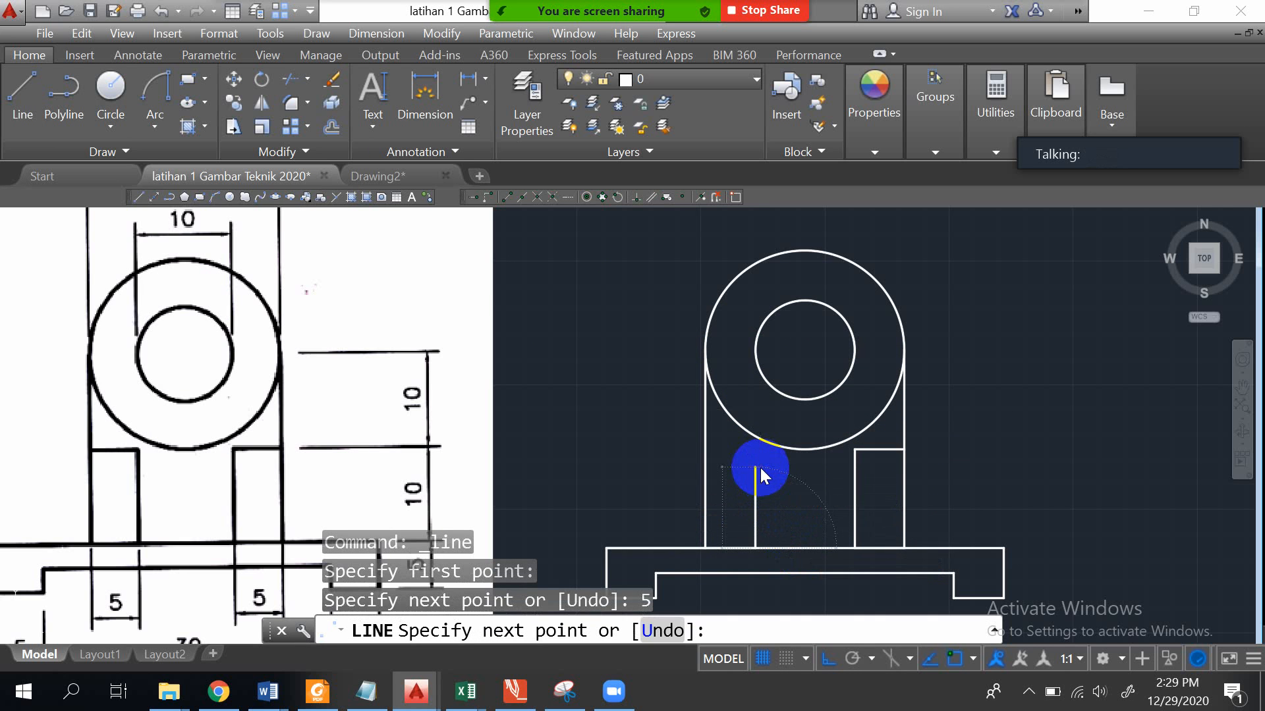
key(Return)
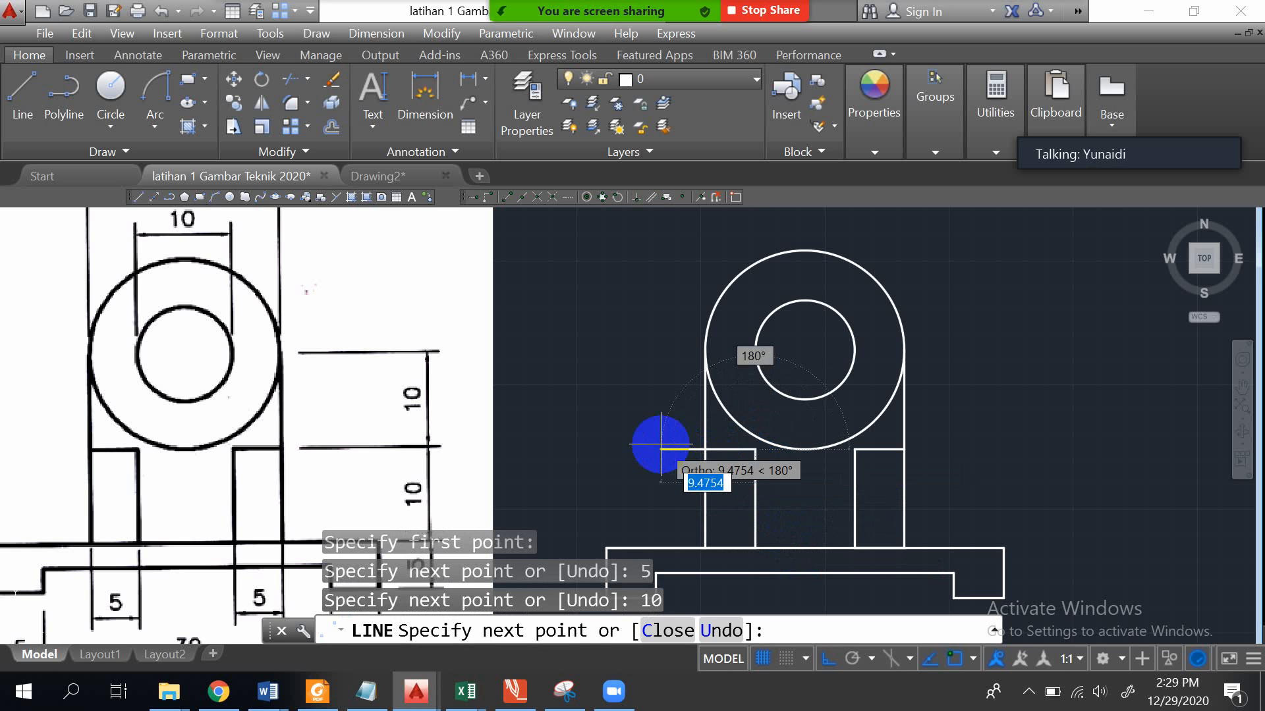
text(5)
key(Return)
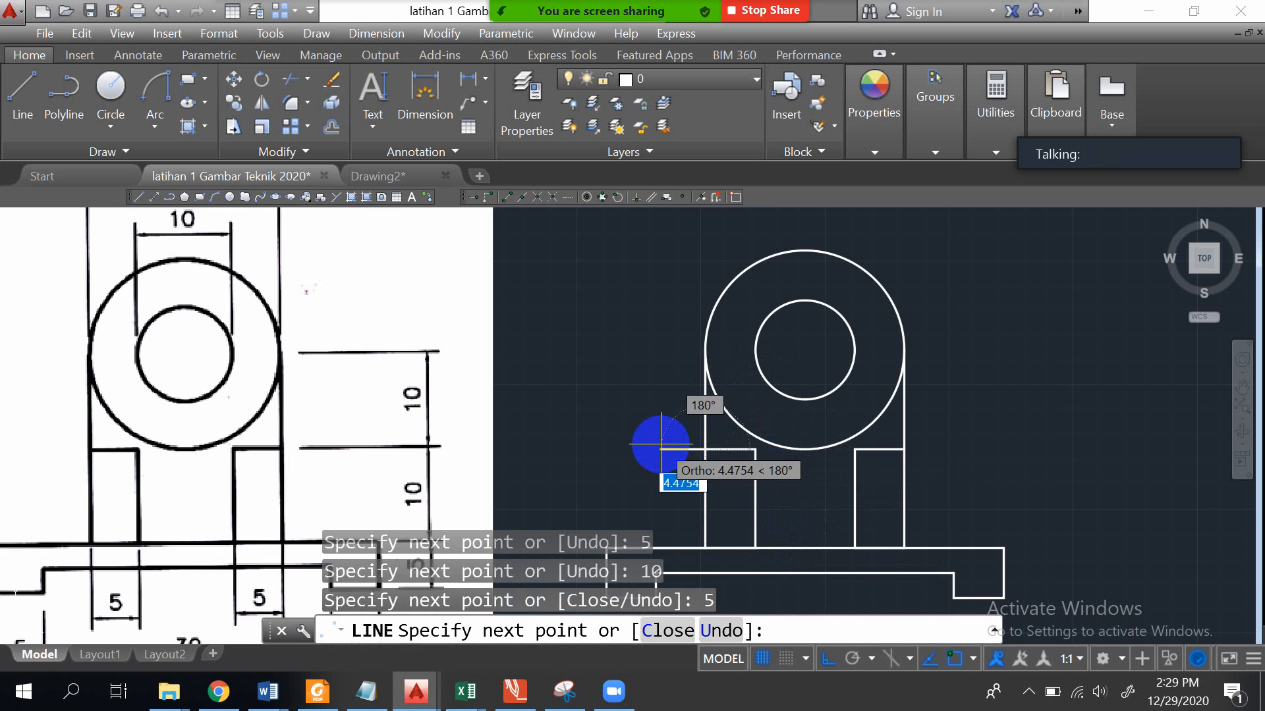
key(Escape)
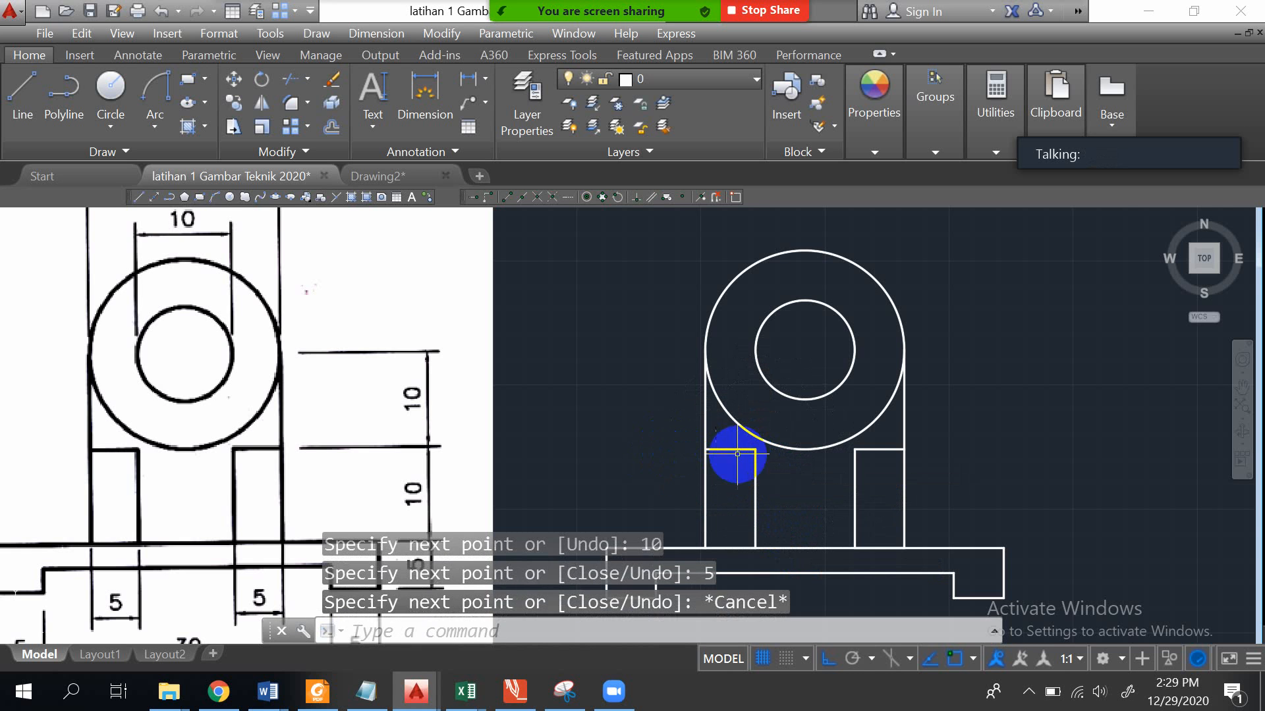
scroll(768, 439, down, 4)
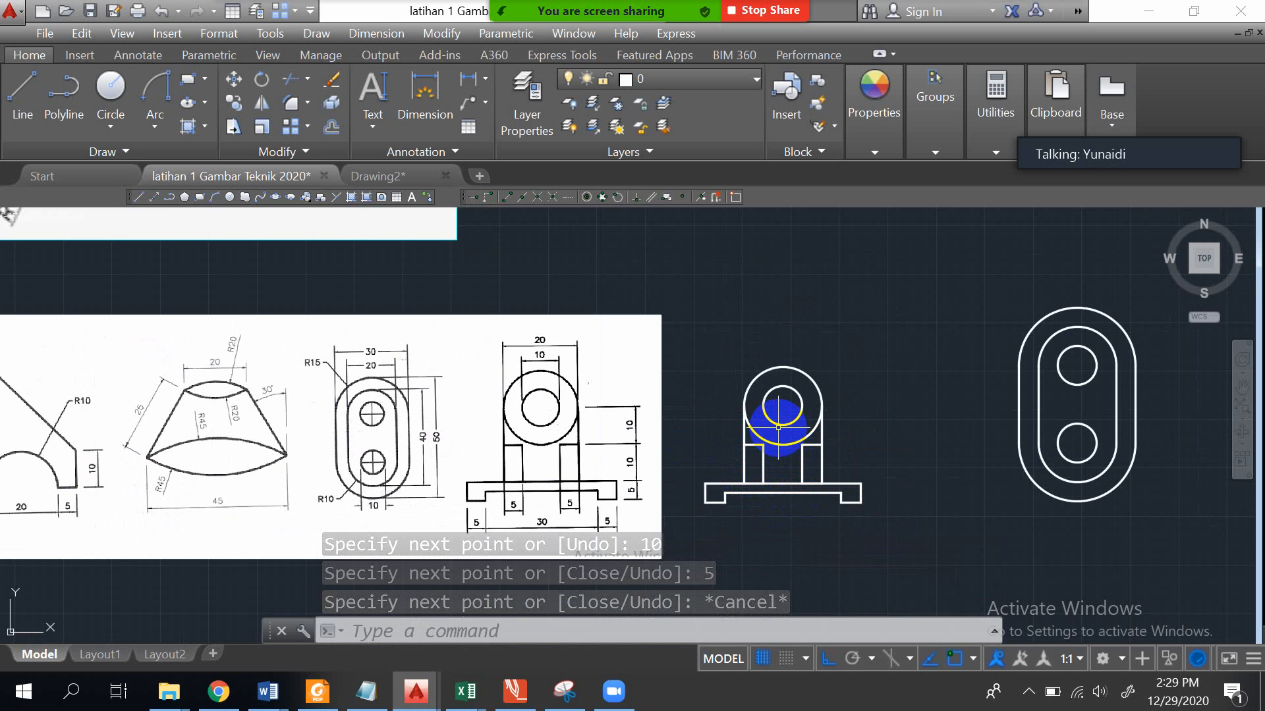
scroll(778, 427, up, 2)
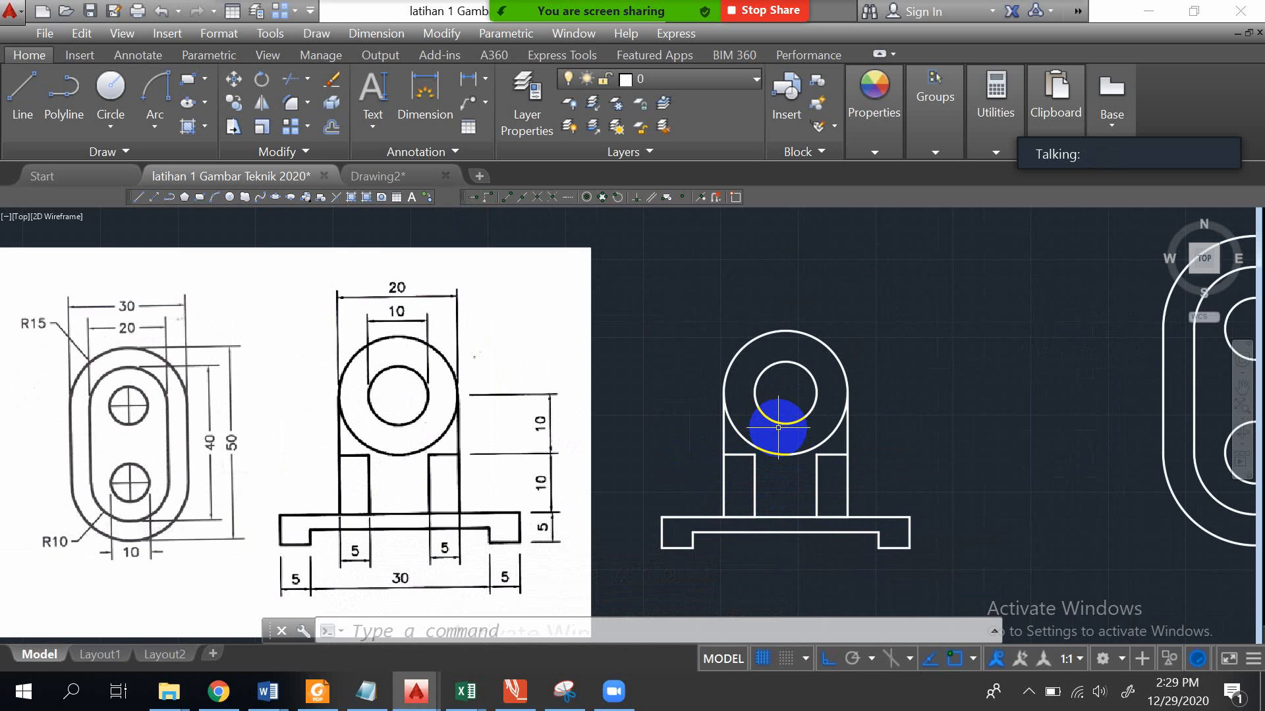